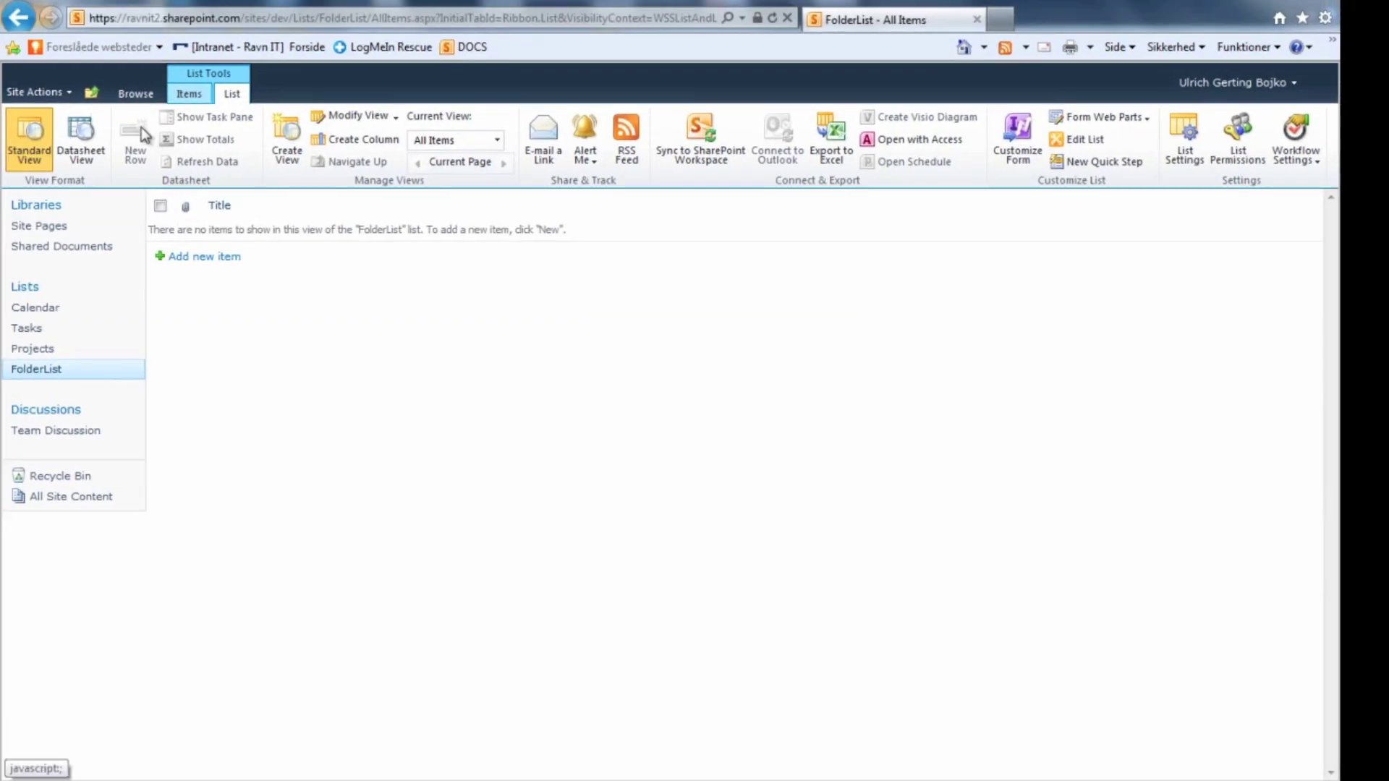
Go to the Dev site's home page and open it for editing.
left_click(136, 94)
left_click(64, 133)
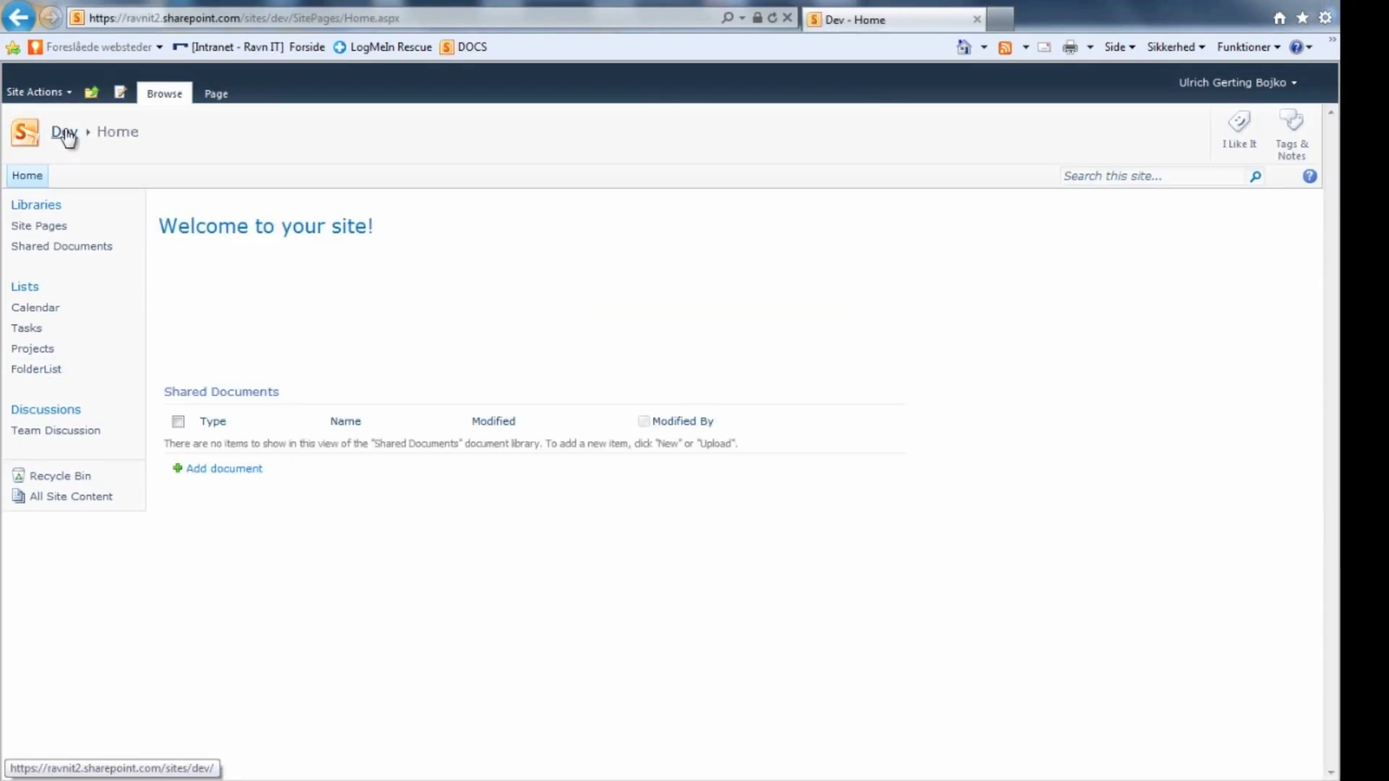
left_click(121, 92)
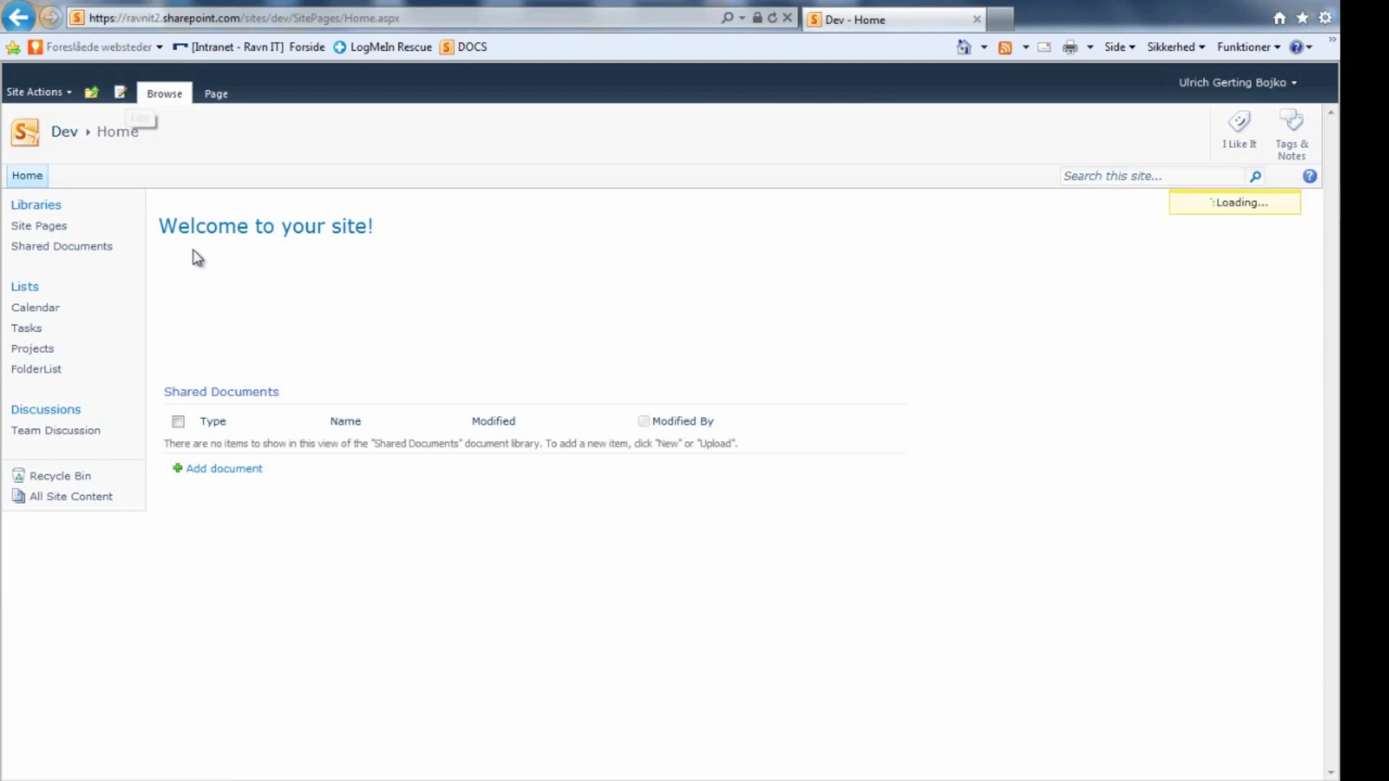
Insert the Projects list as a web part in the main content area, above Shared Documents.
left_click(342, 94)
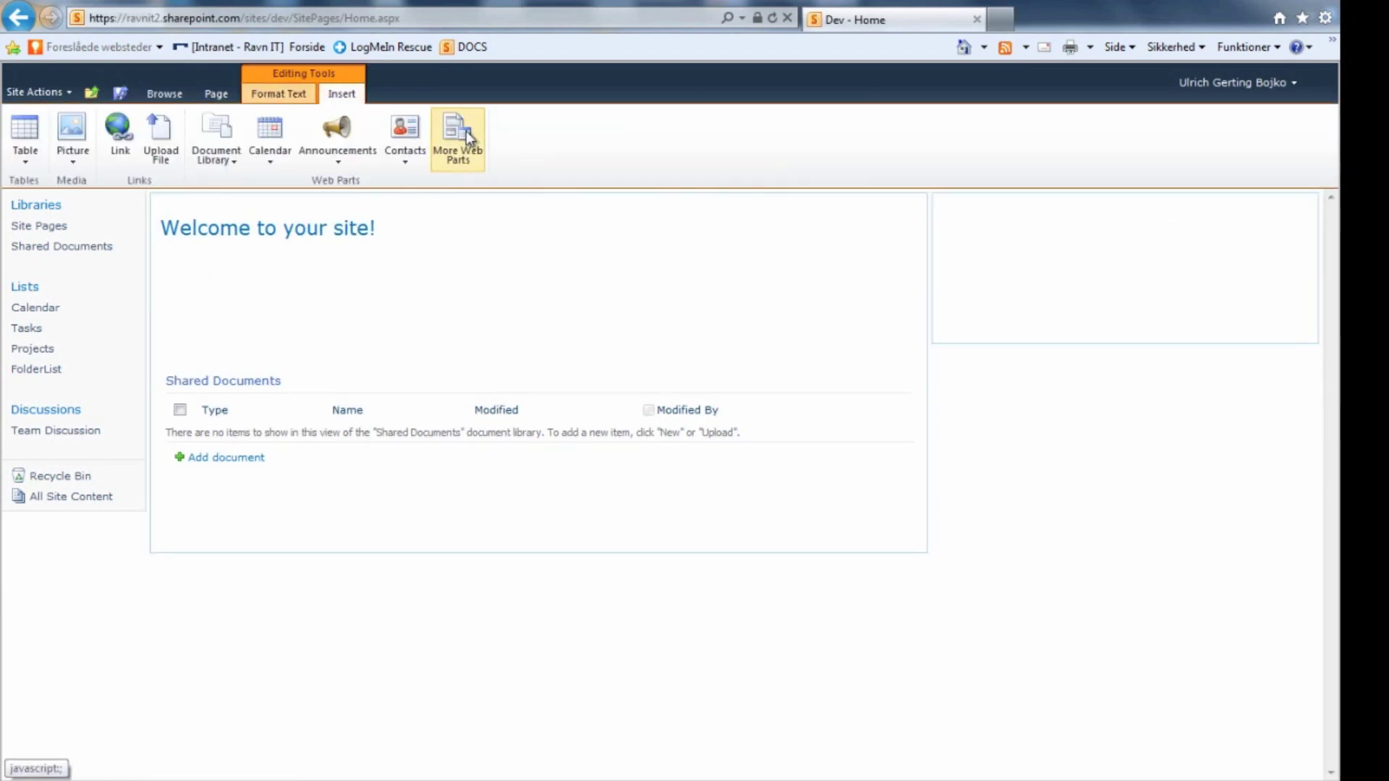
left_click(462, 136)
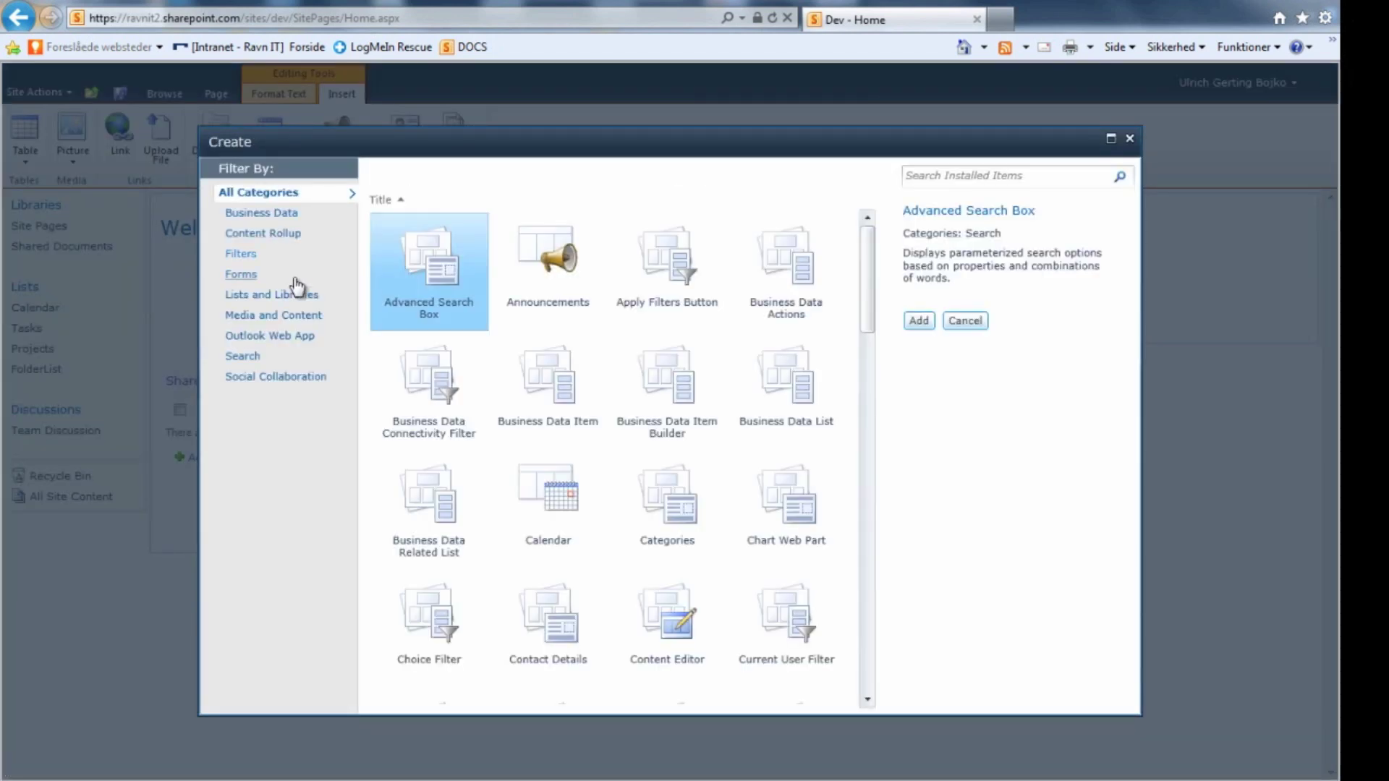
left_click(293, 294)
left_click(561, 384)
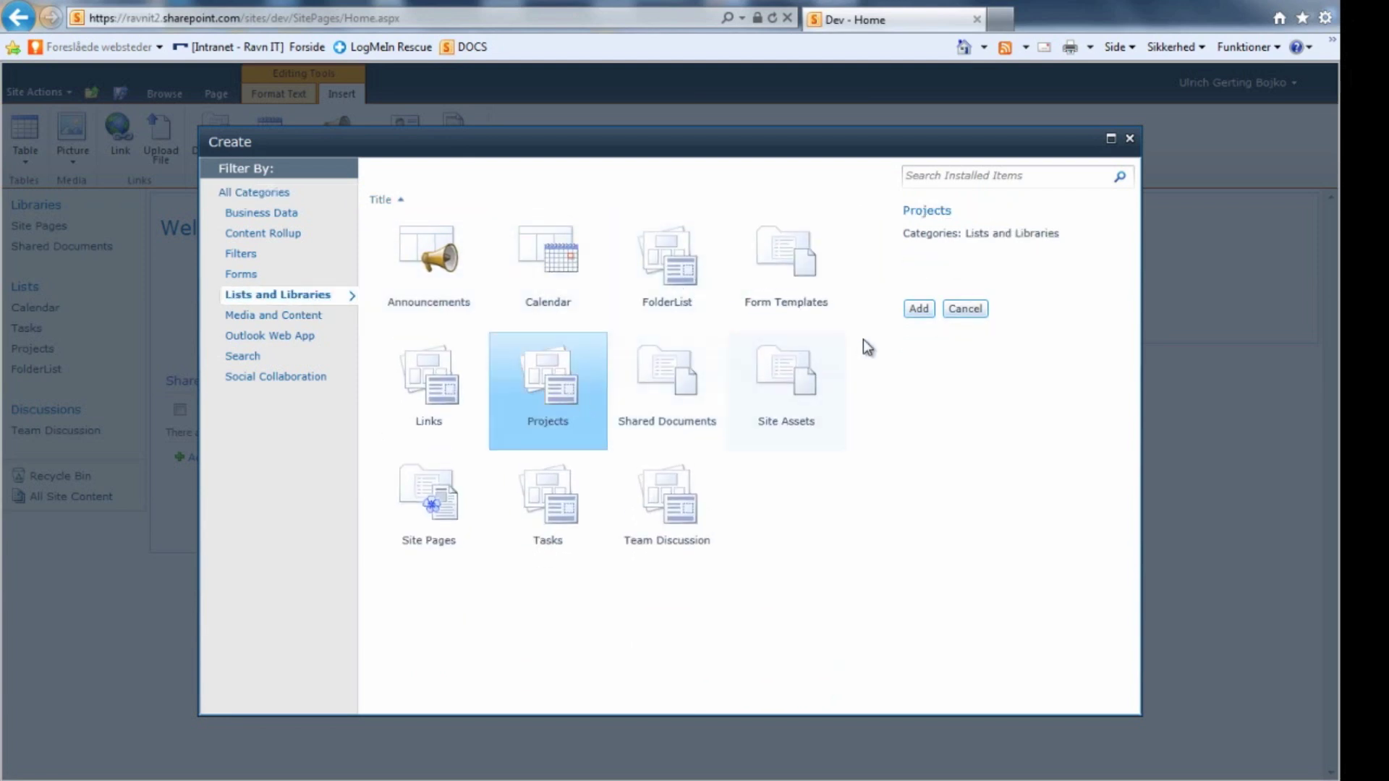
left_click(918, 318)
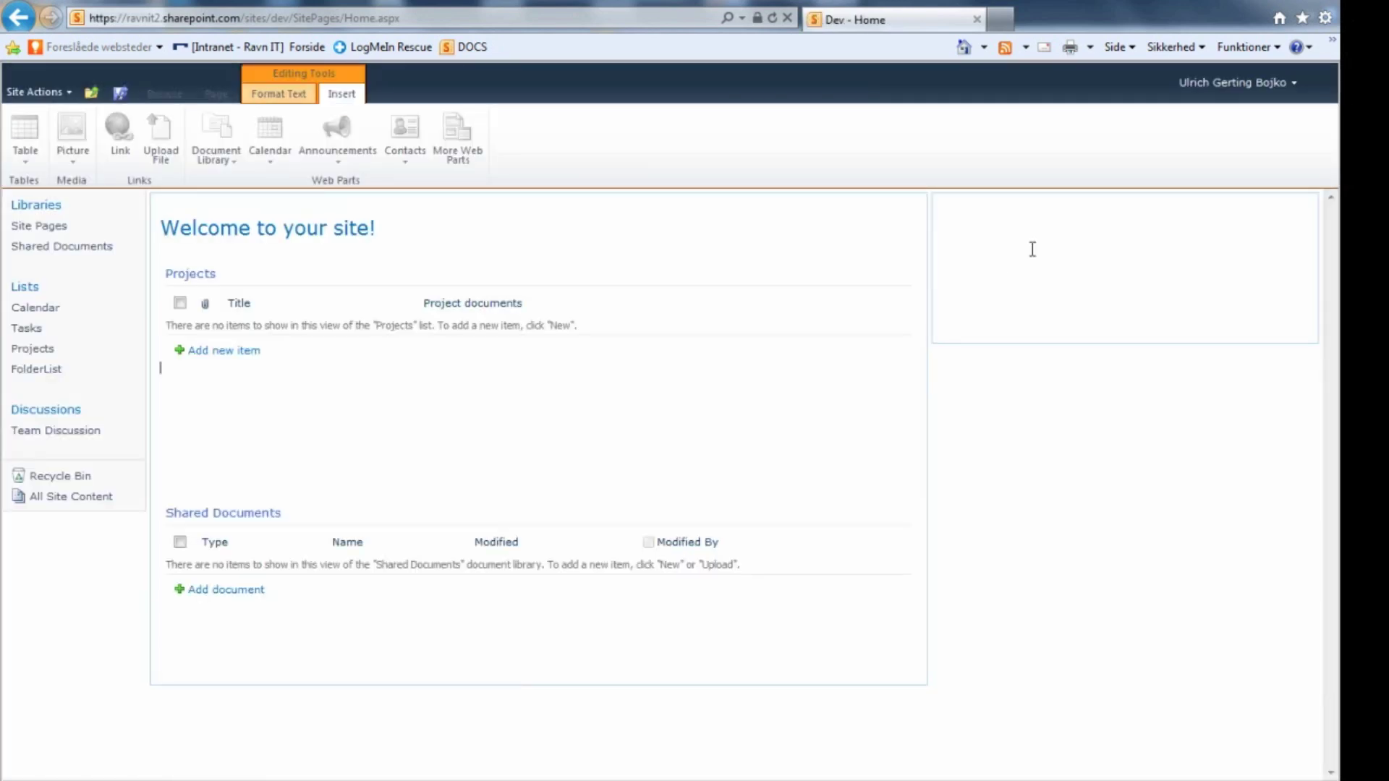
Insert the FolderList list as a web part in the home page's empty side column and save the page.
left_click(1000, 238)
left_click(471, 131)
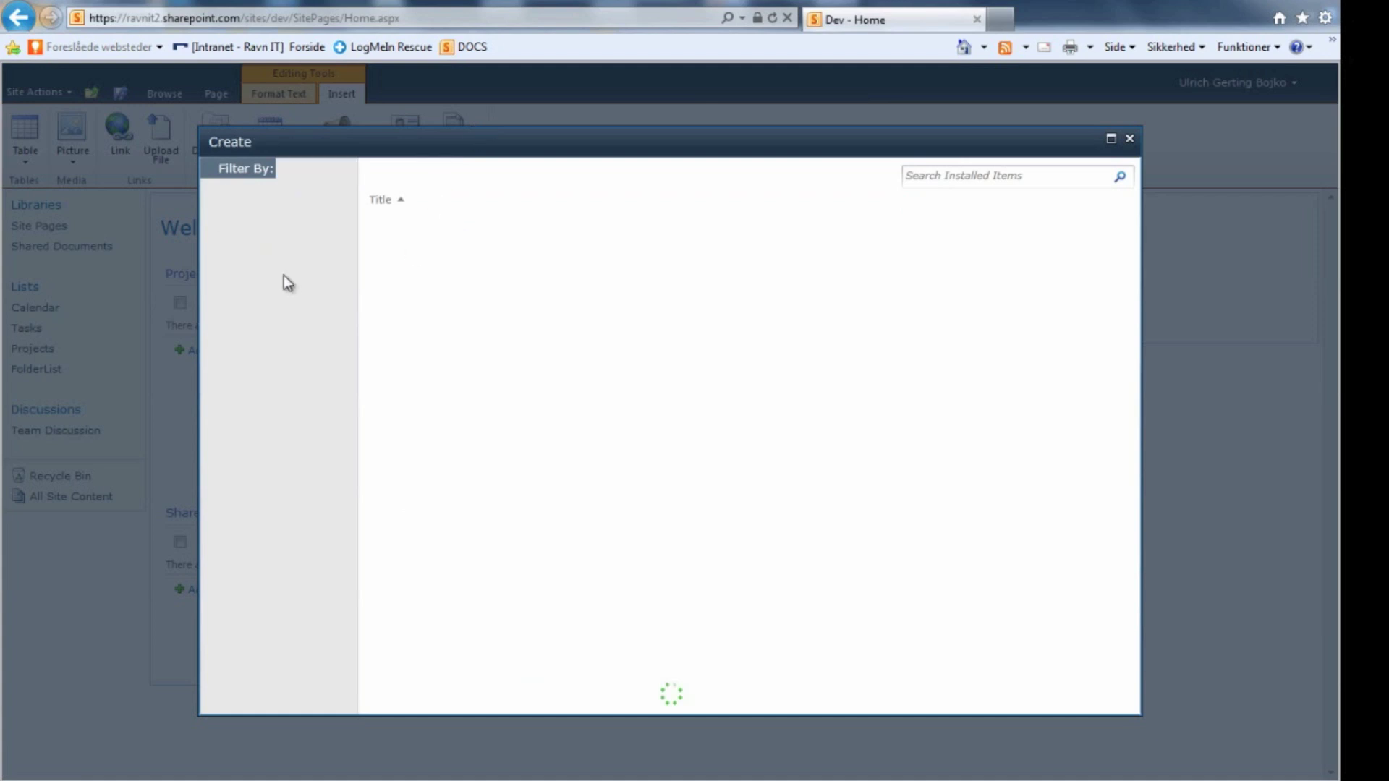
left_click(277, 294)
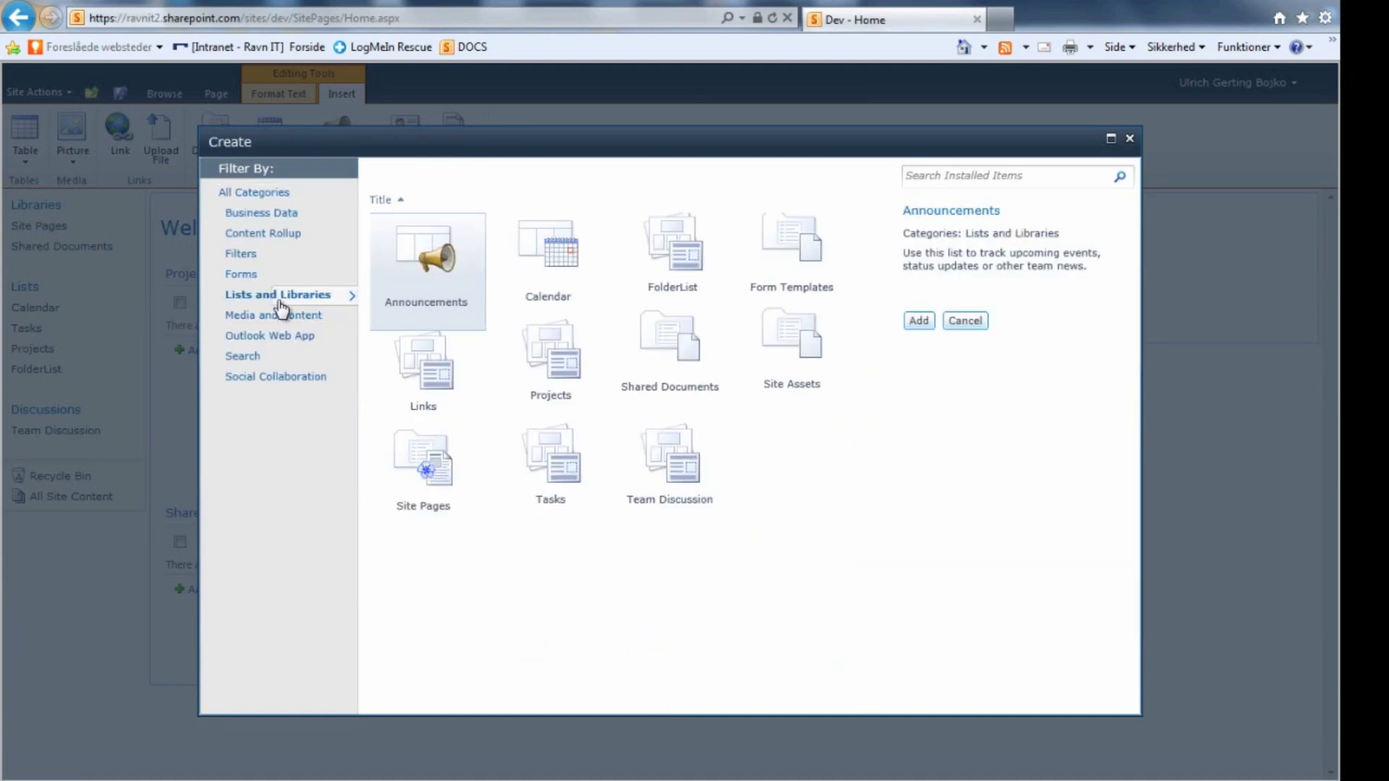
left_click(706, 287)
left_click(919, 321)
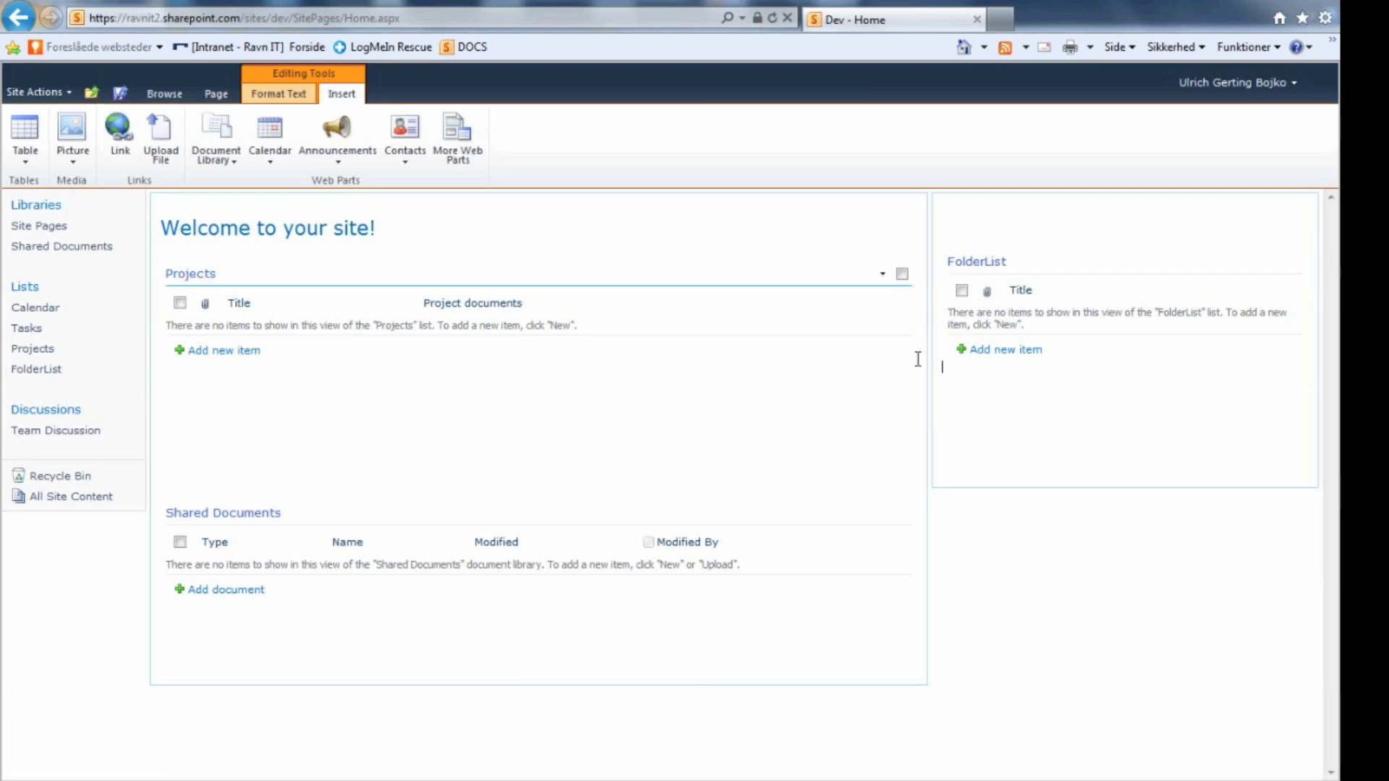
left_click(120, 93)
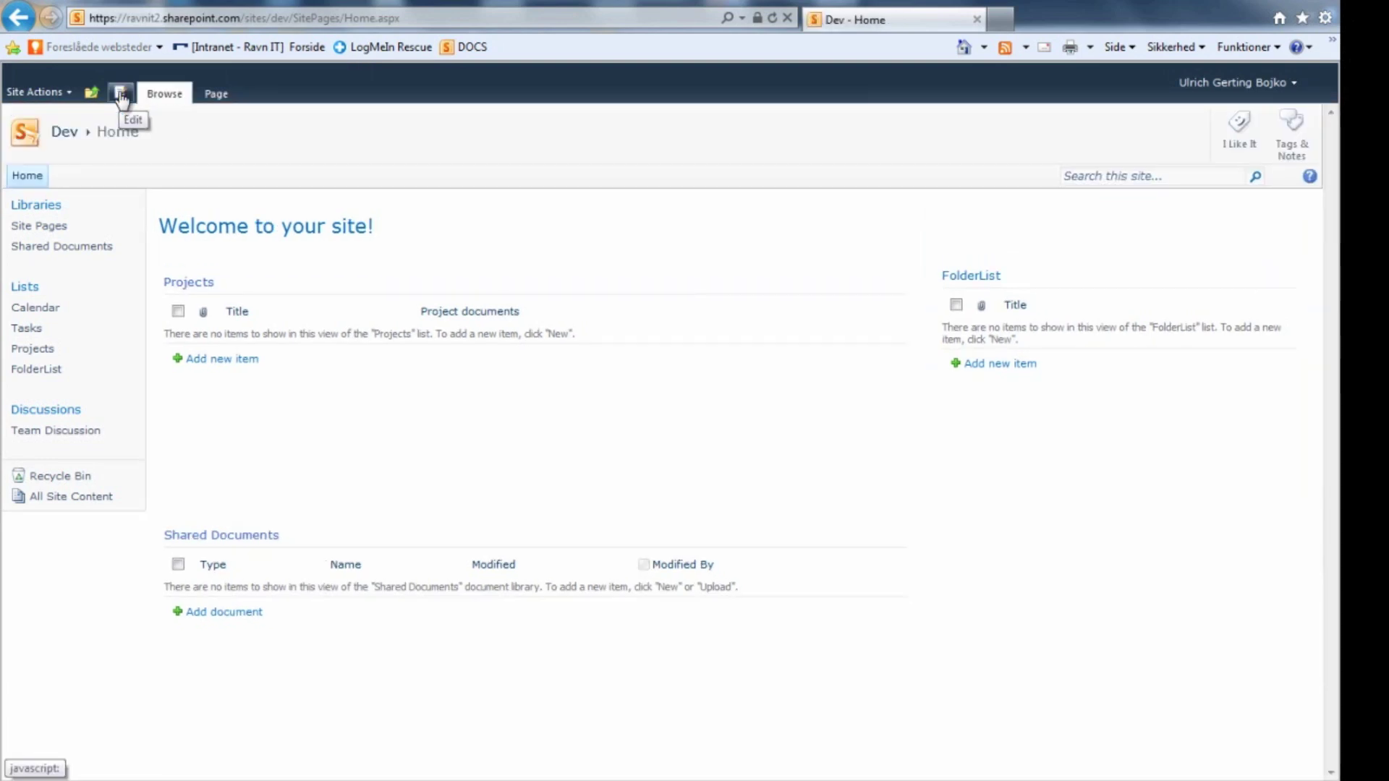
Add the items Budget, Drawings, Invoices, Communication and Planning to the FolderList.
left_click(1007, 364)
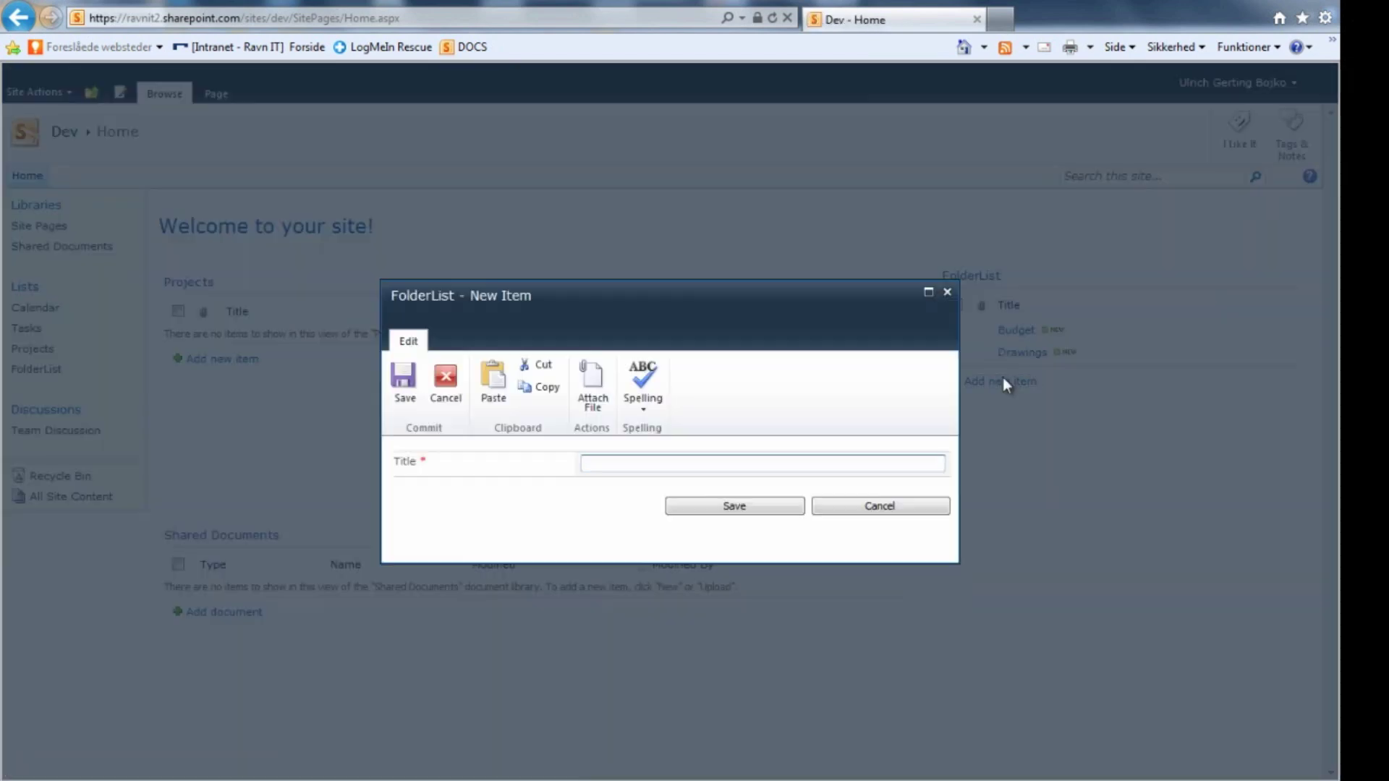
type("Invoices")
key("Return")
left_click(1002, 402)
type("Communication")
left_click(768, 507)
left_click(1001, 425)
type("Planning")
left_click(784, 503)
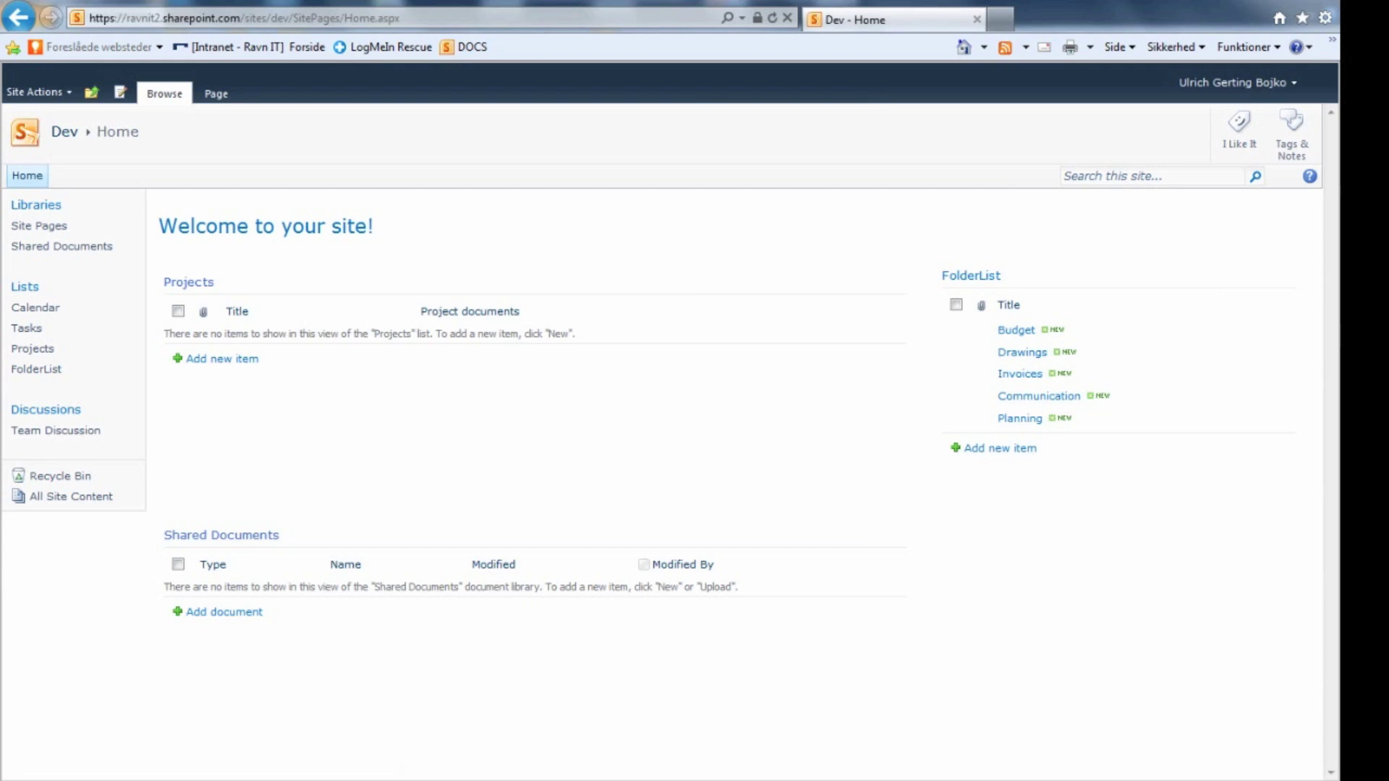
Switch to SharePoint Designer and start a new list workflow for the Projects list.
left_click(413, 697)
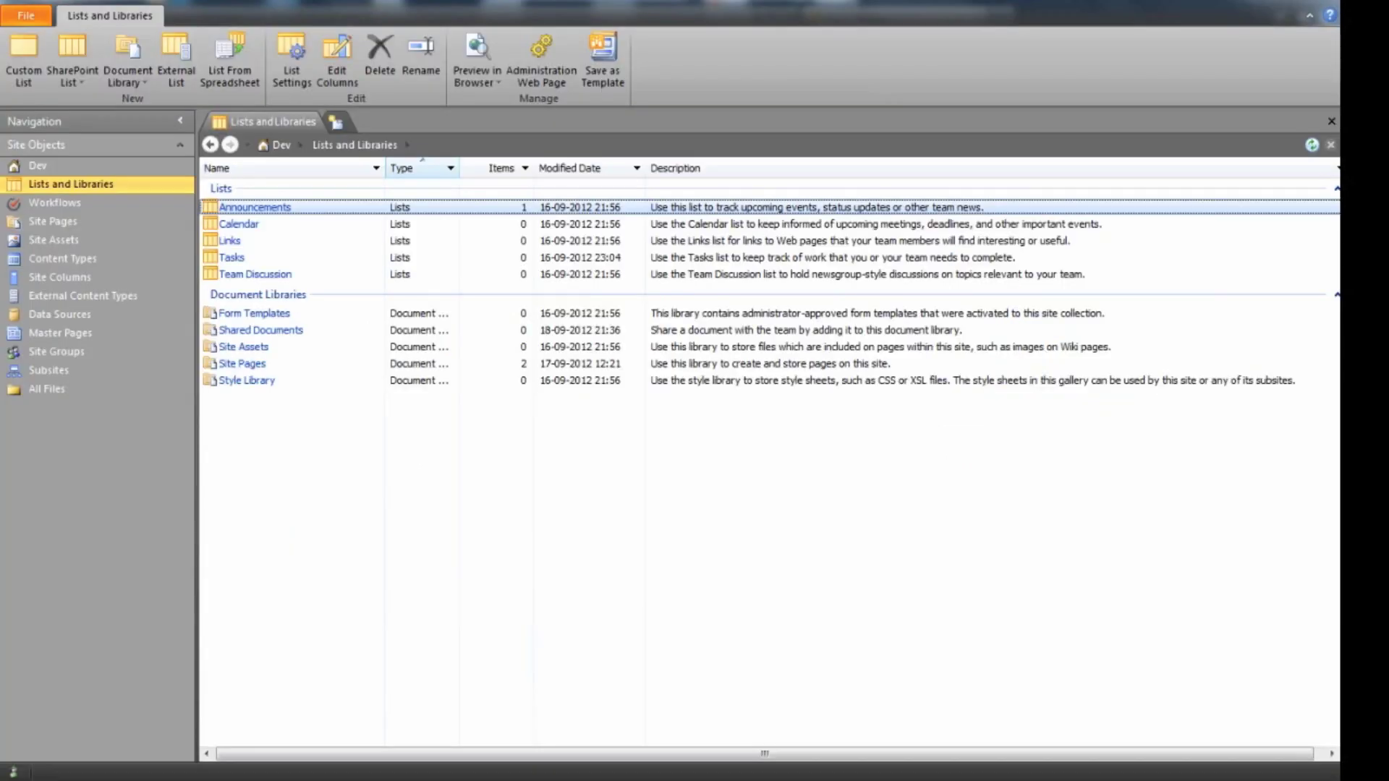
left_click(127, 202)
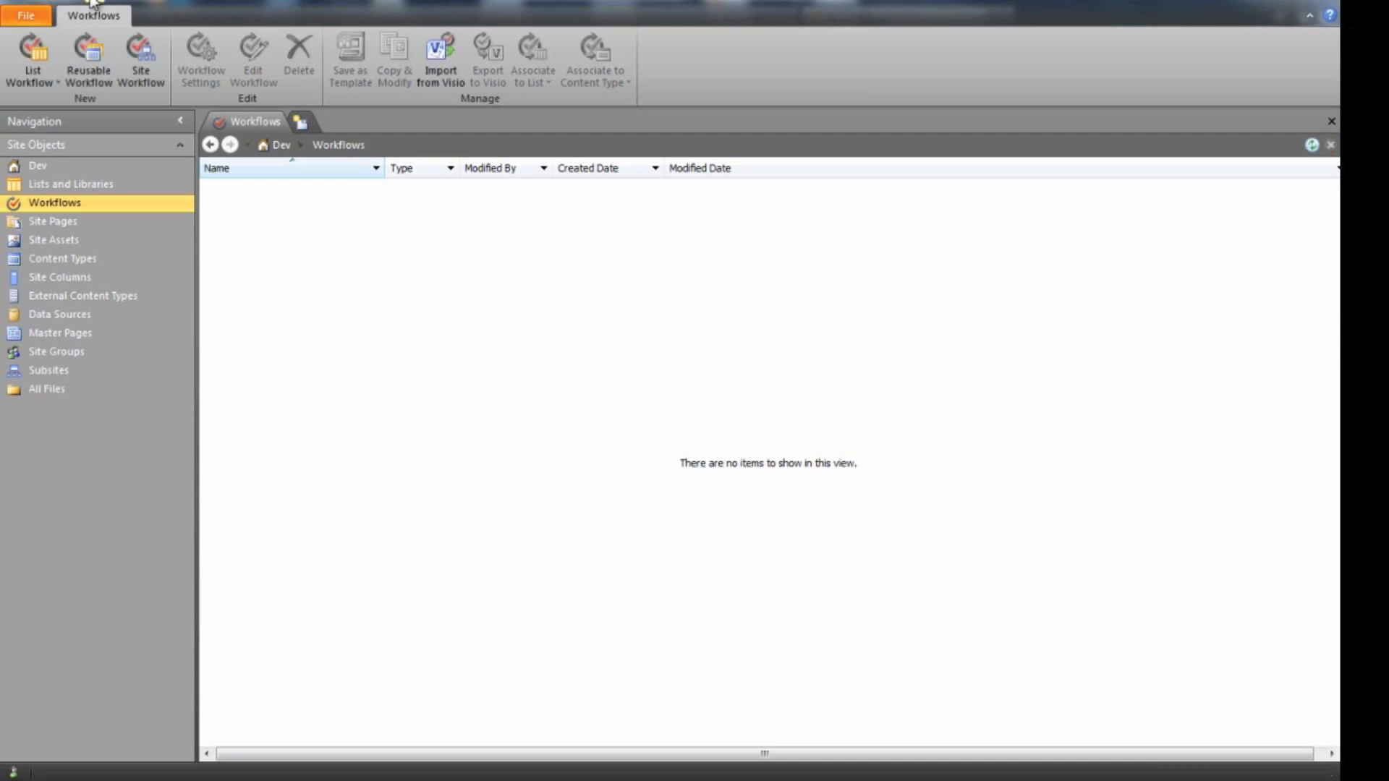
left_click(41, 82)
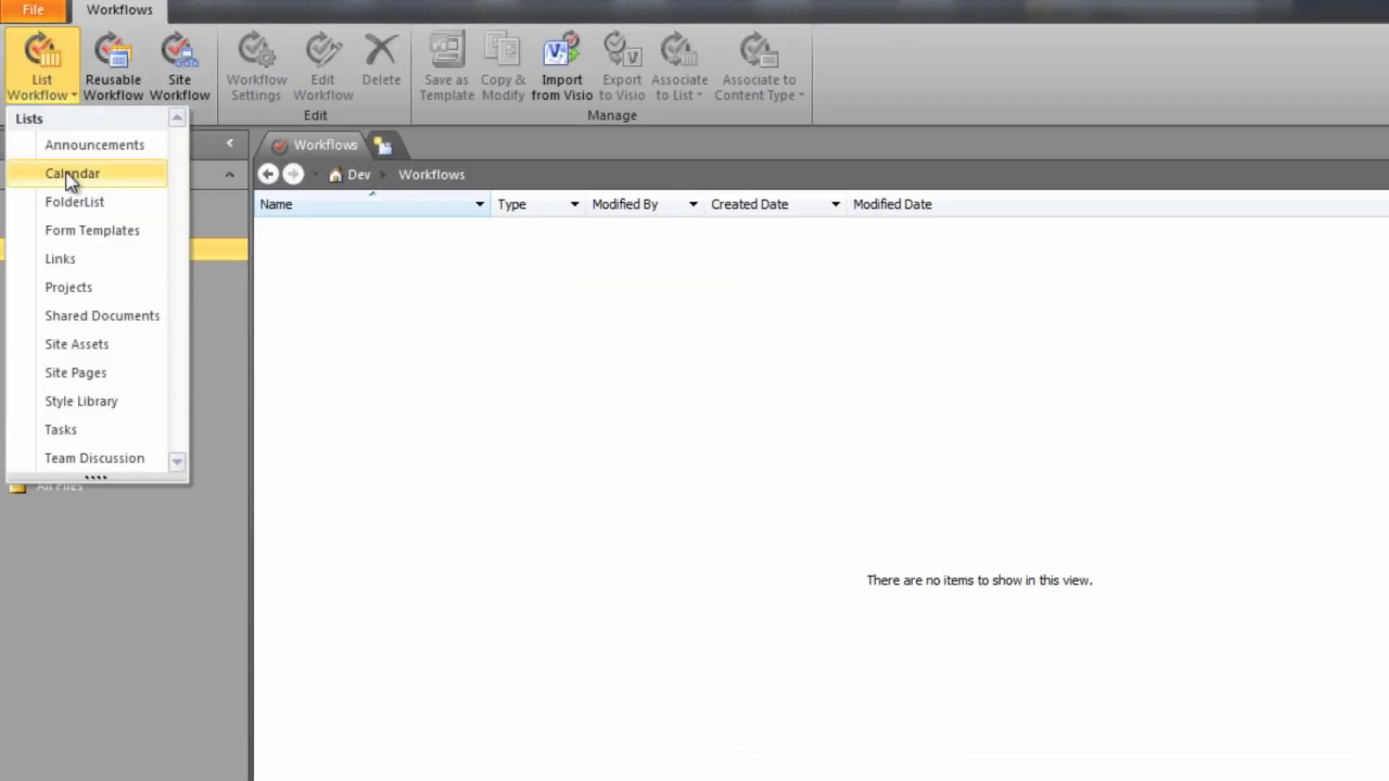
left_click(70, 286)
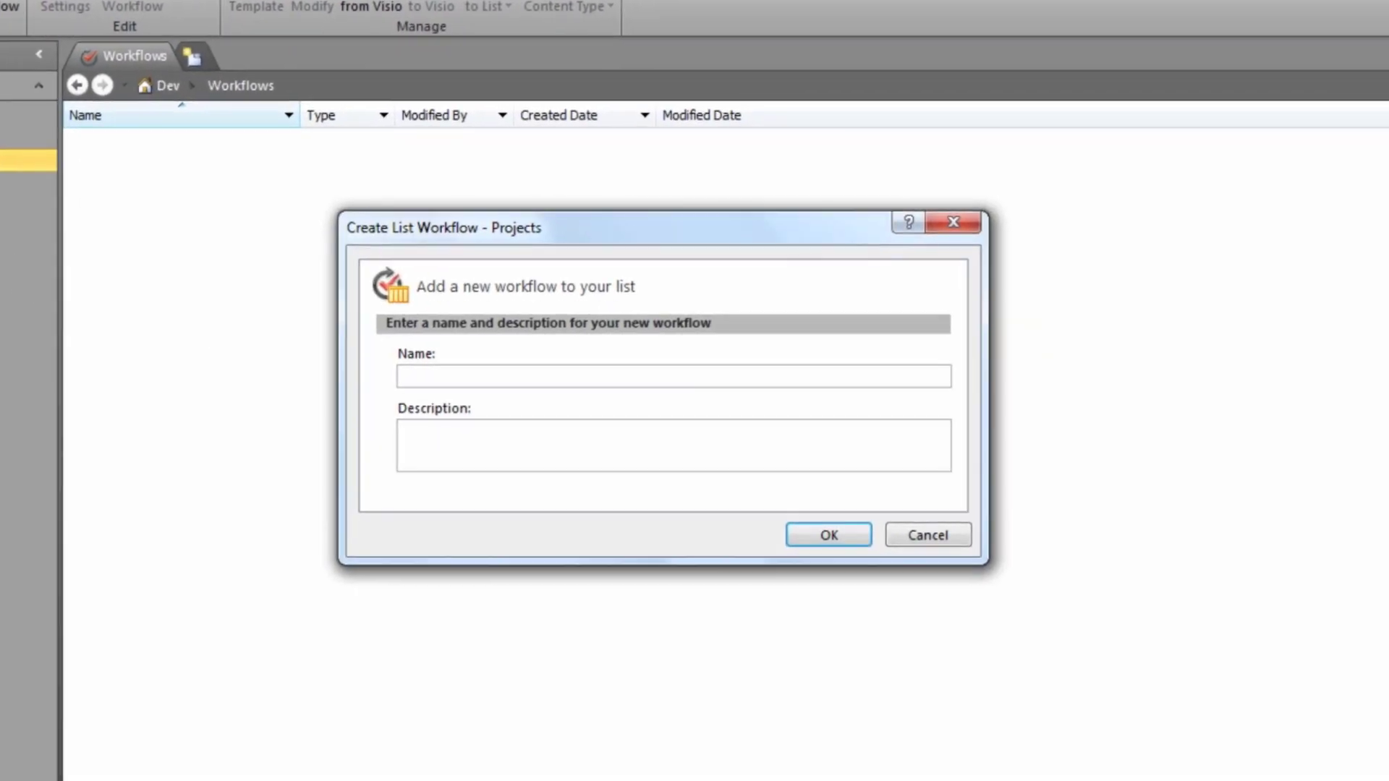
type("CreateFoldersAnd")
key("BackSpace")
key("BackSpace")
key("BackSpace")
key("BackSpace")
key("BackSpace")
key("BackSpace")
key("BackSpace")
key("BackSpace")
key("BackSpace")
key("BackSpace")
key("BackSpace")
key("BackSpace")
key("BackSpace")
key("BackSpace")
key("BackSpace")
Name the Projects list workflow NewProject and create it.
type("NewProject")
left_click(812, 538)
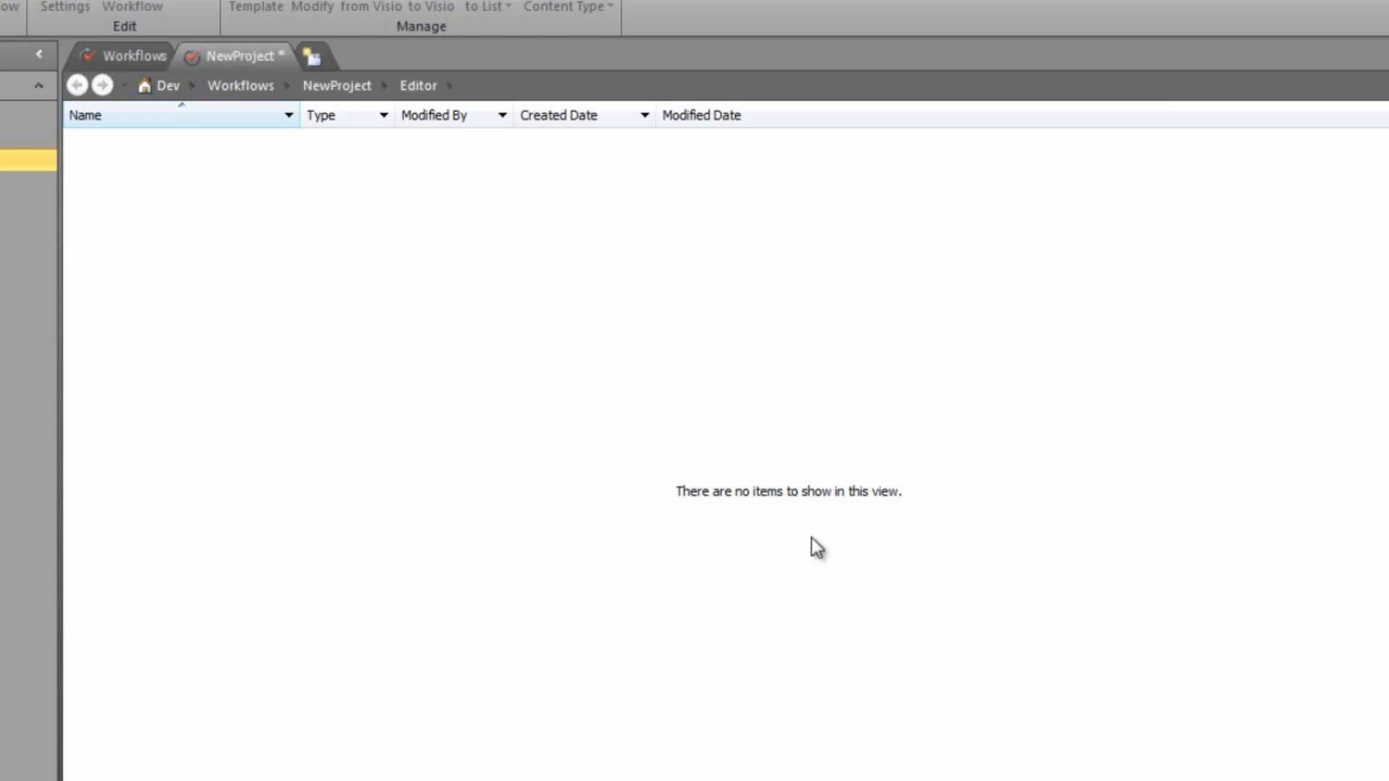
Name the first workflow step Create Variables and add a second step named Create RootFolder.
left_click(108, 141)
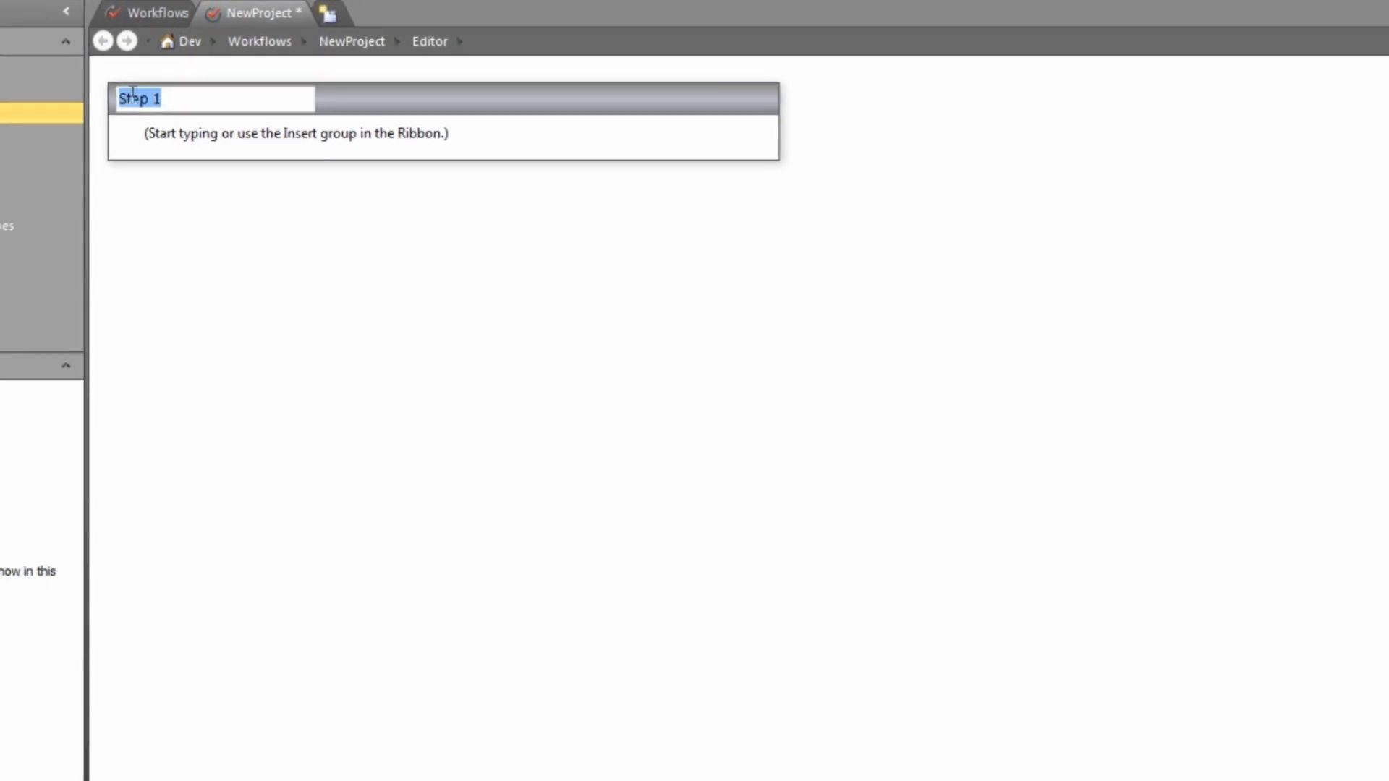
type("Create Variables")
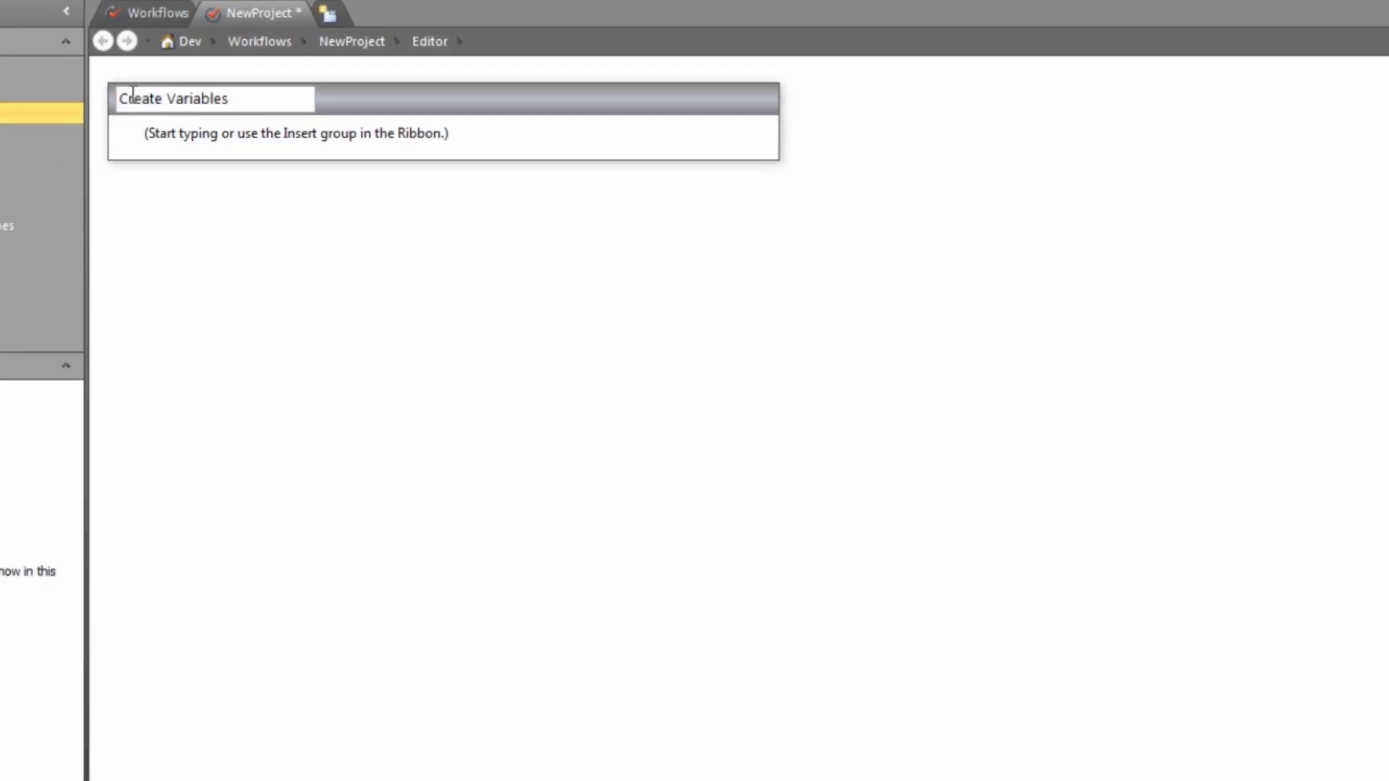
key("Return")
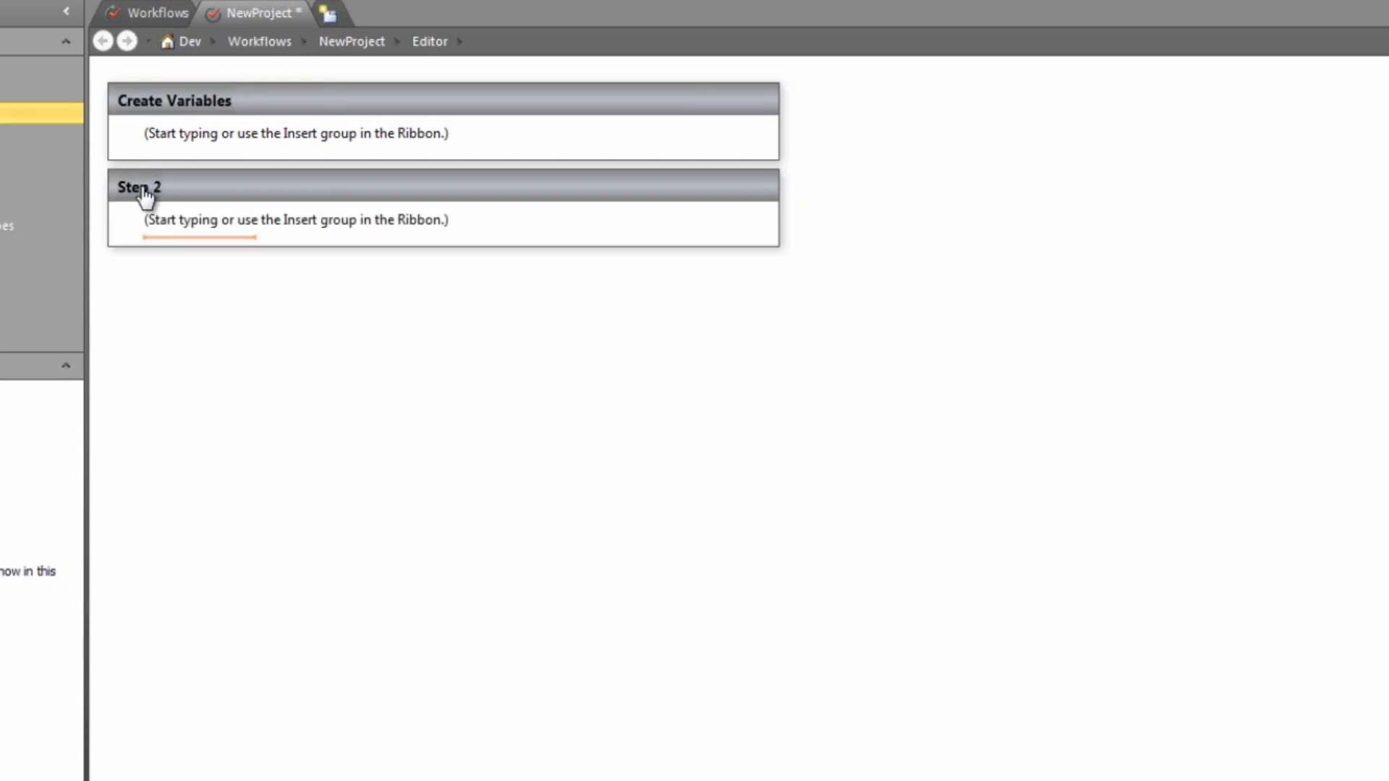
left_click(144, 188)
type("Create RootFolder")
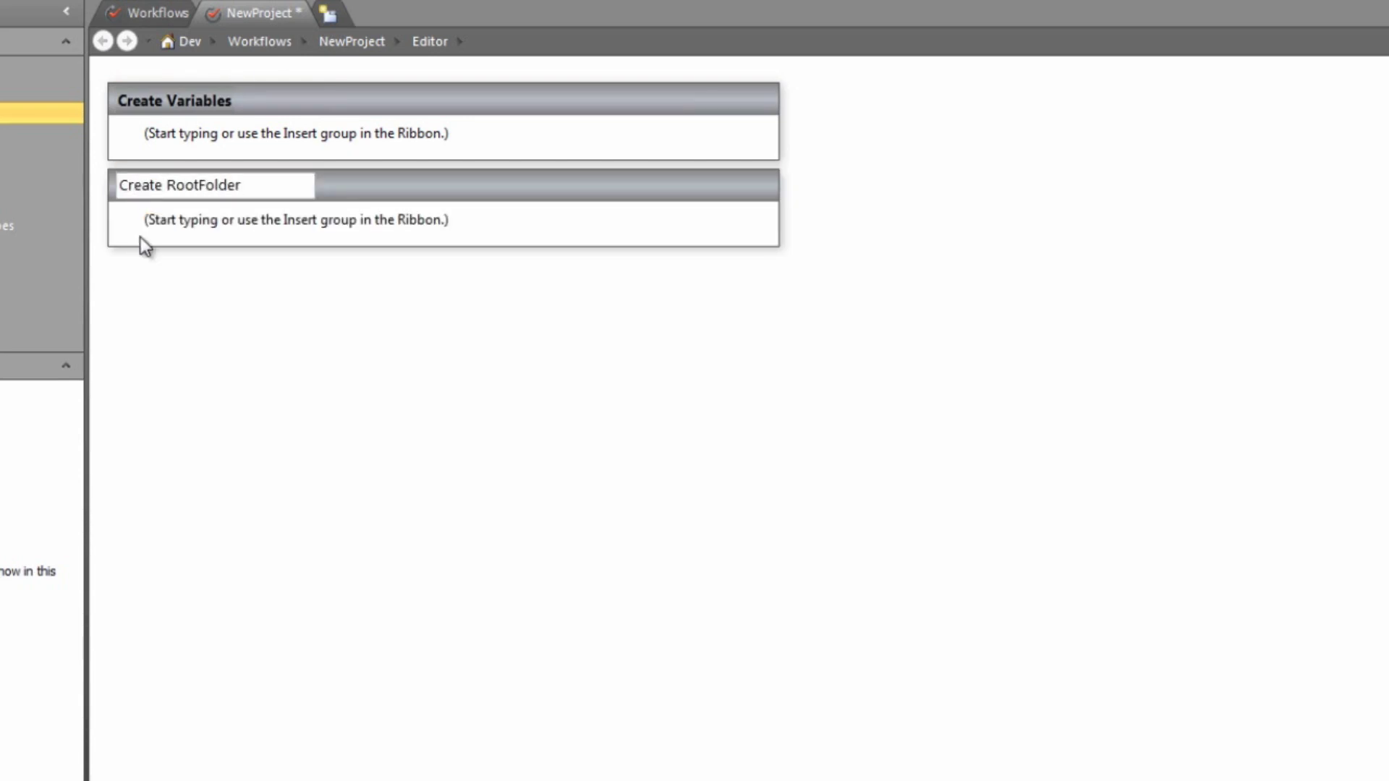
key("Return")
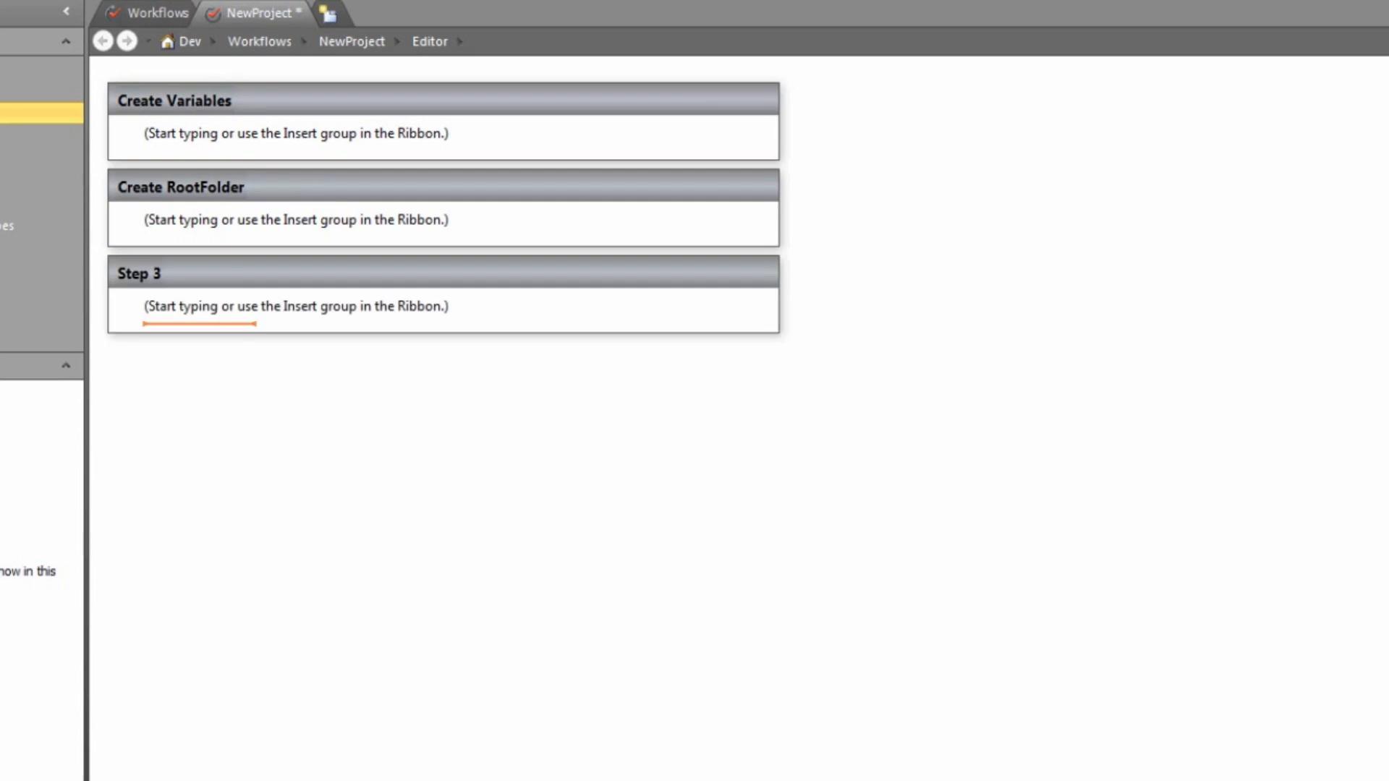
Add two more workflow steps named Create Subfolder and Create Link.
left_click(138, 270)
type("Create Subfolder")
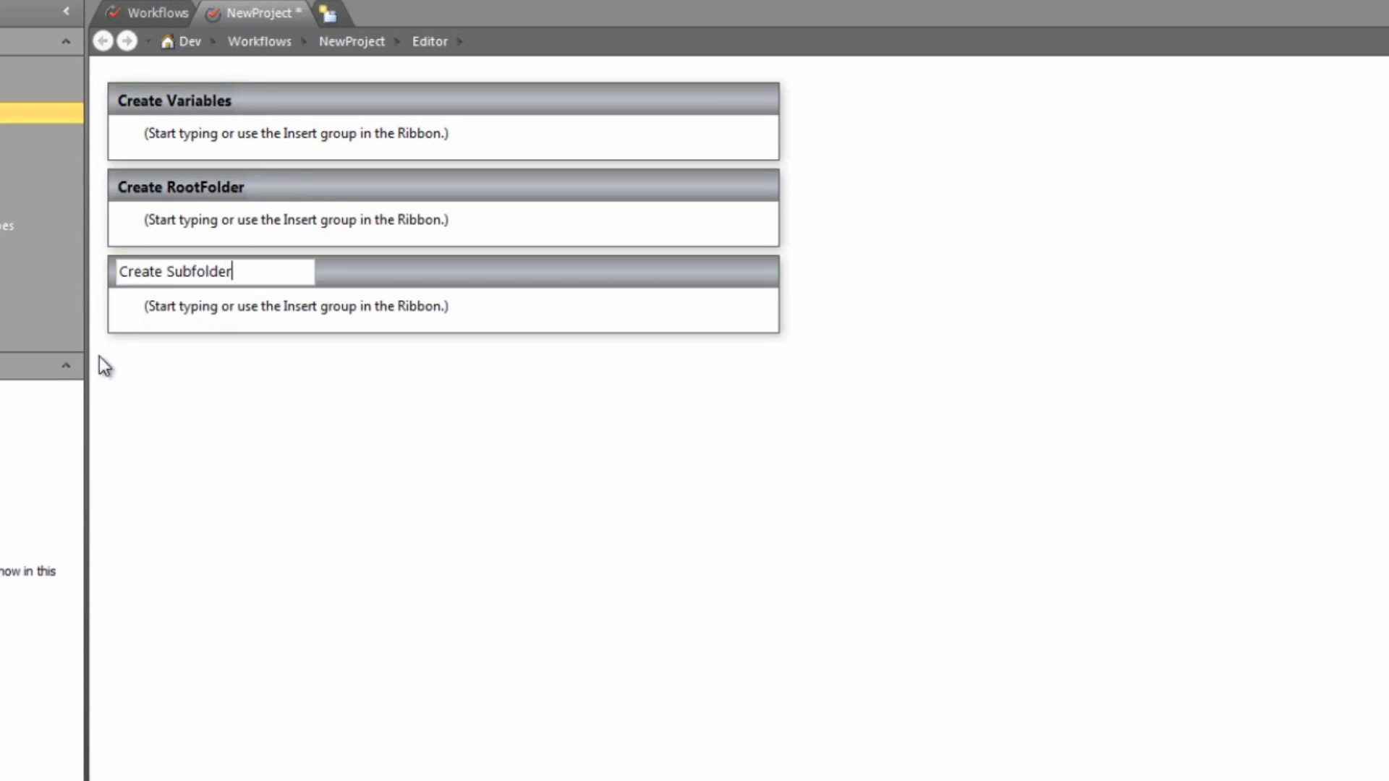
key("Return")
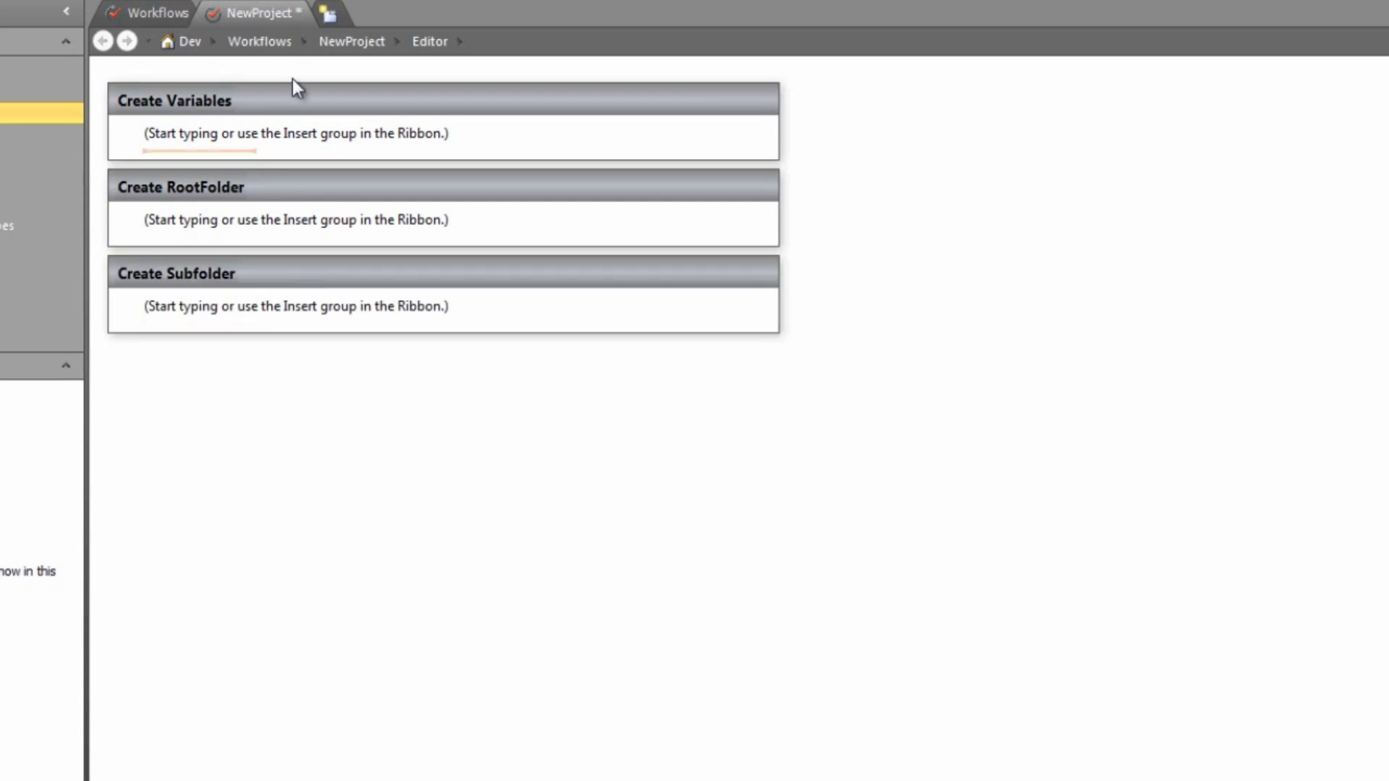
left_click(141, 356)
type("Create Link")
left_click(202, 480)
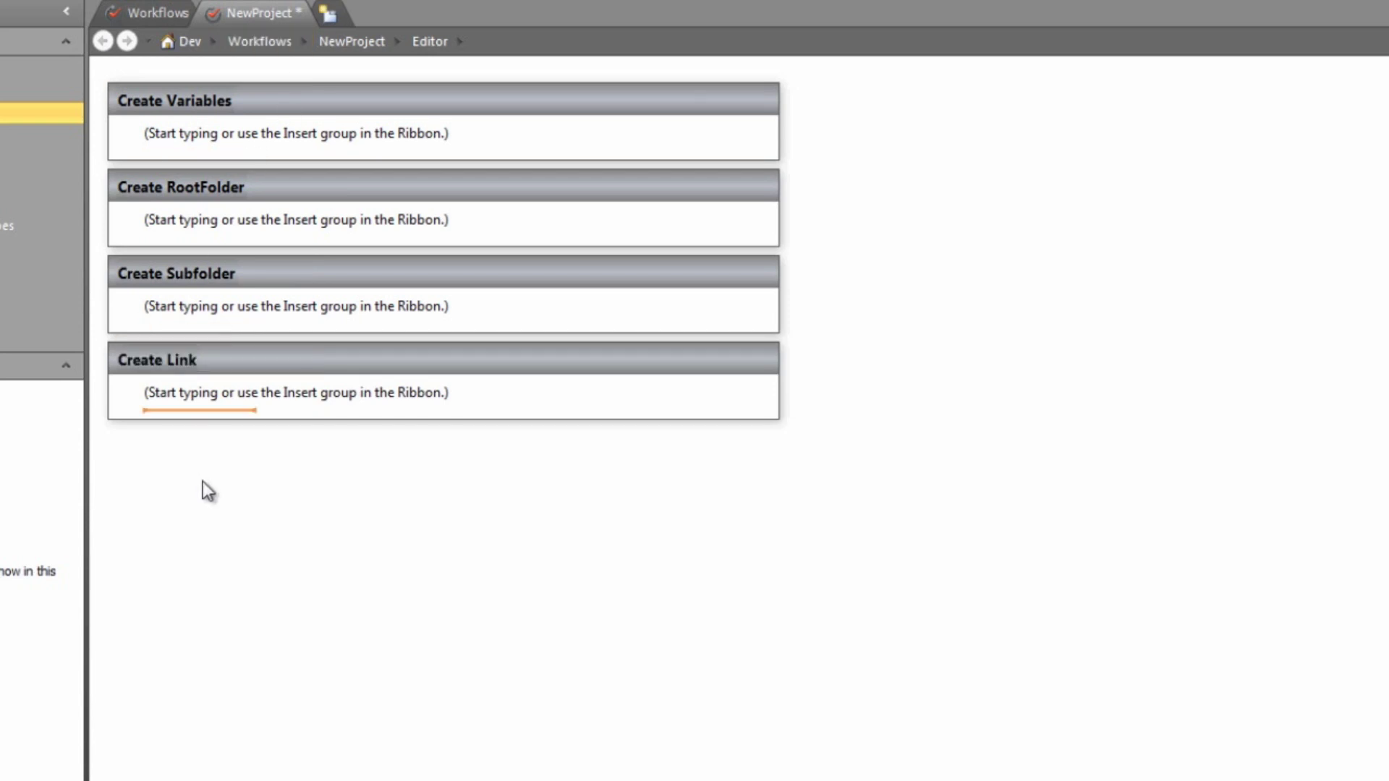
Add a Set Workflow Variable action to the Create Variables step.
left_click(195, 136)
type("set")
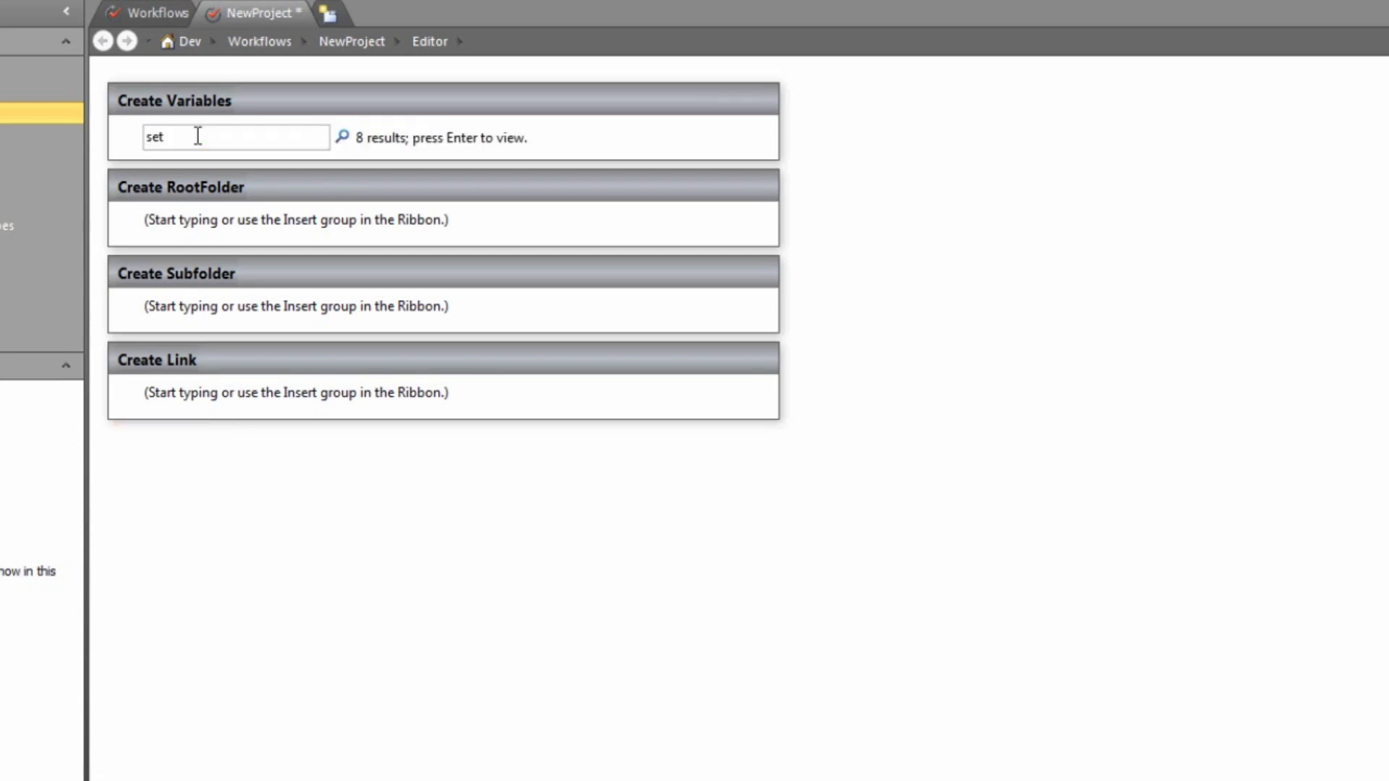
type("workf")
key("Return")
key("Down")
key("Return")
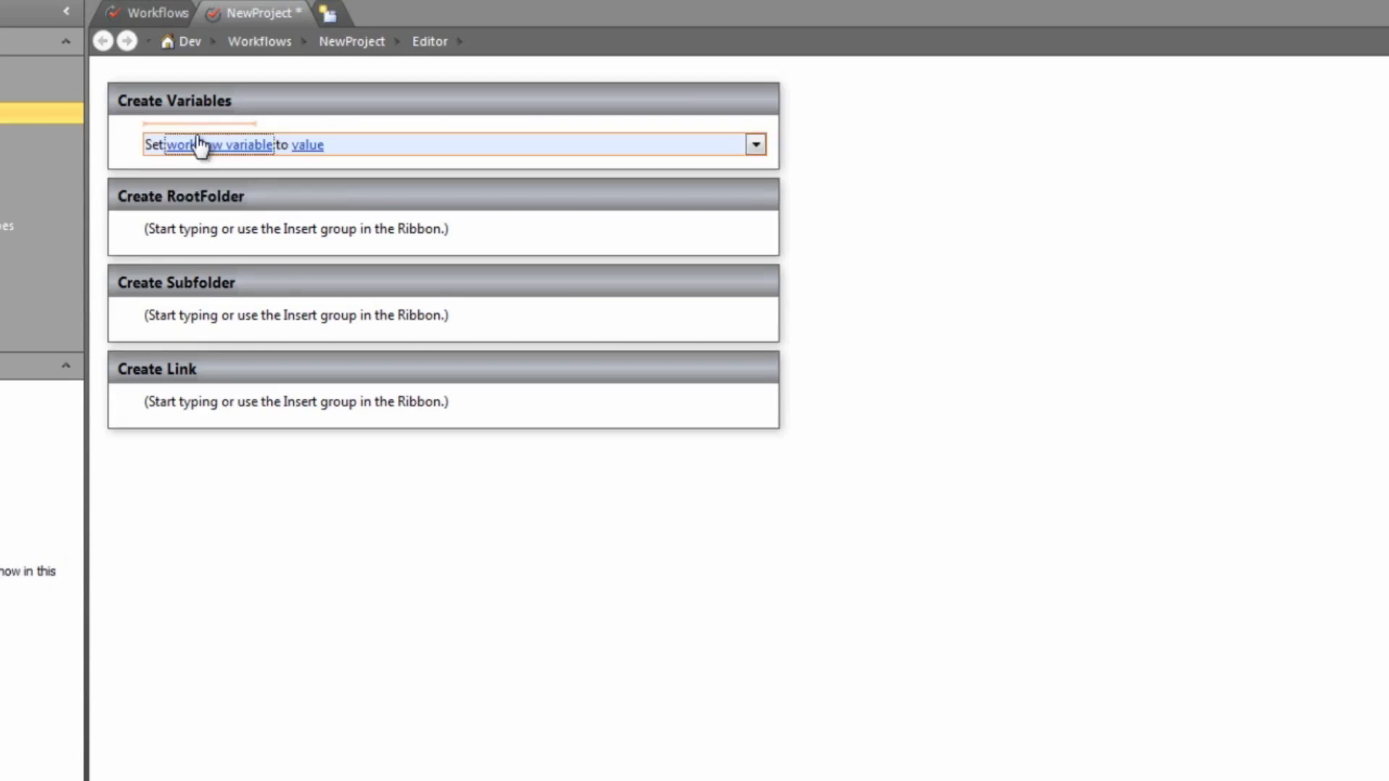
Create a new variable named VRootFolder as the target of the Set Workflow Variable action.
key("Return")
key("Down")
type("VRootFolder")
key("Tab")
key("Return")
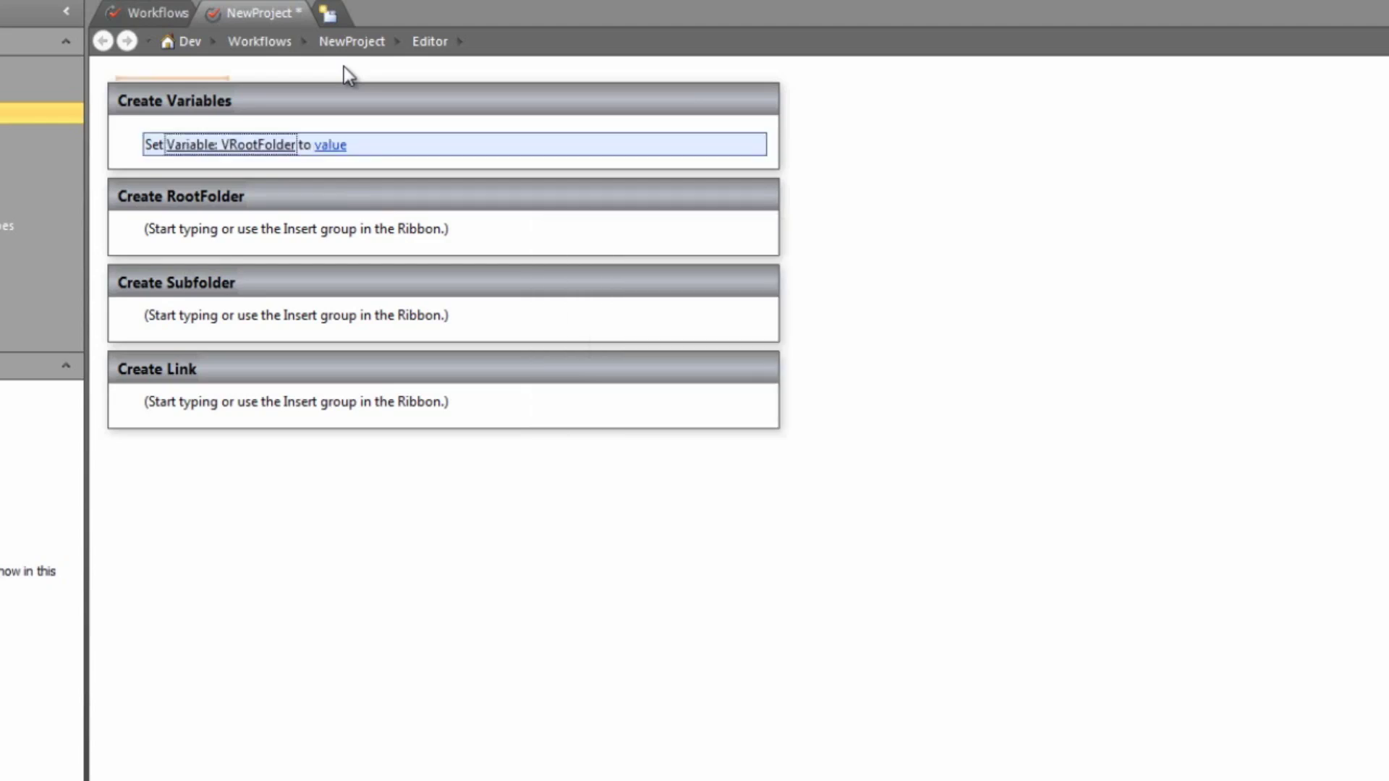
Set the value of VRootFolder to a lookup of the current item's Title field.
key("Tab")
key("Return")
key("Tab")
key("Tab")
key("Return")
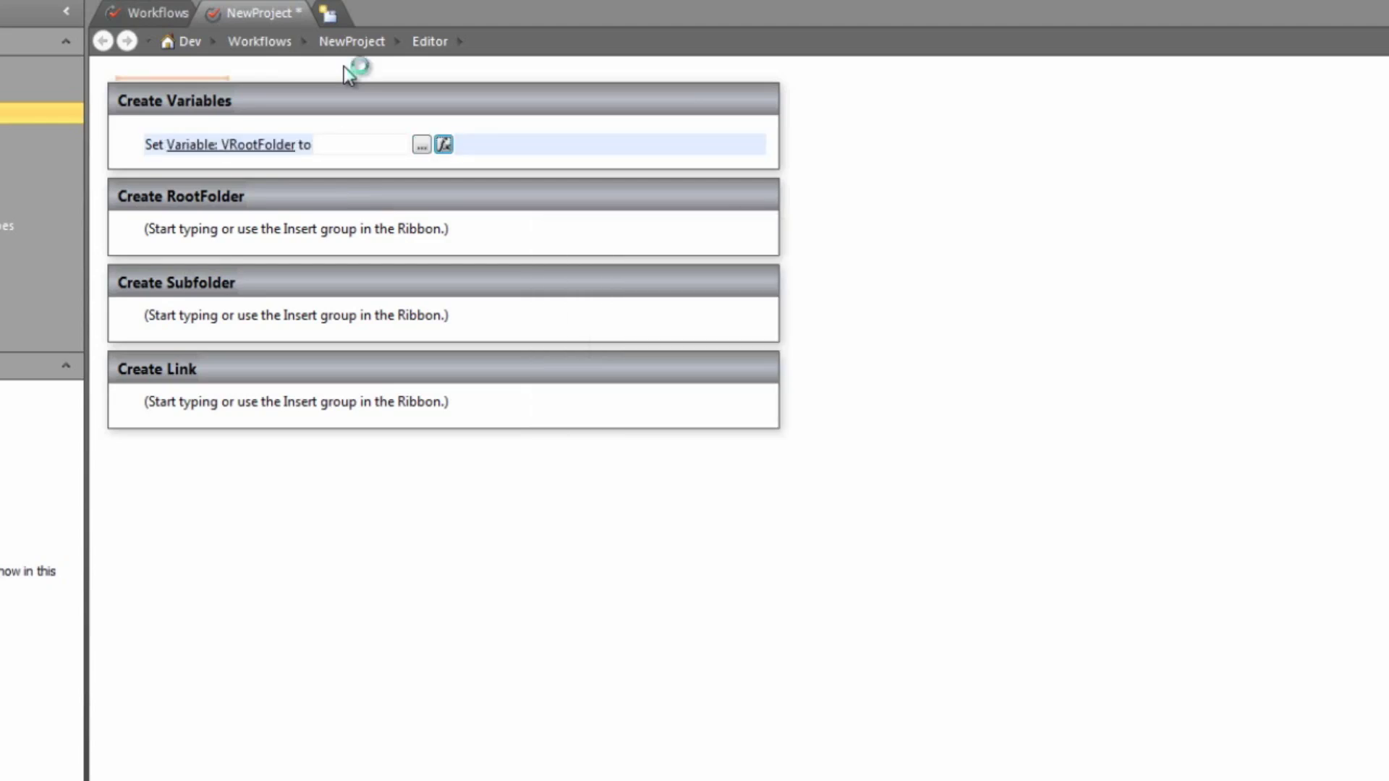
key("Tab")
key("Down")
key("Tab")
key("Tab")
key("Return")
key("Return")
Add a second Set Workflow Variable action below the VRootFolder action in the Create Variables step.
type("set work")
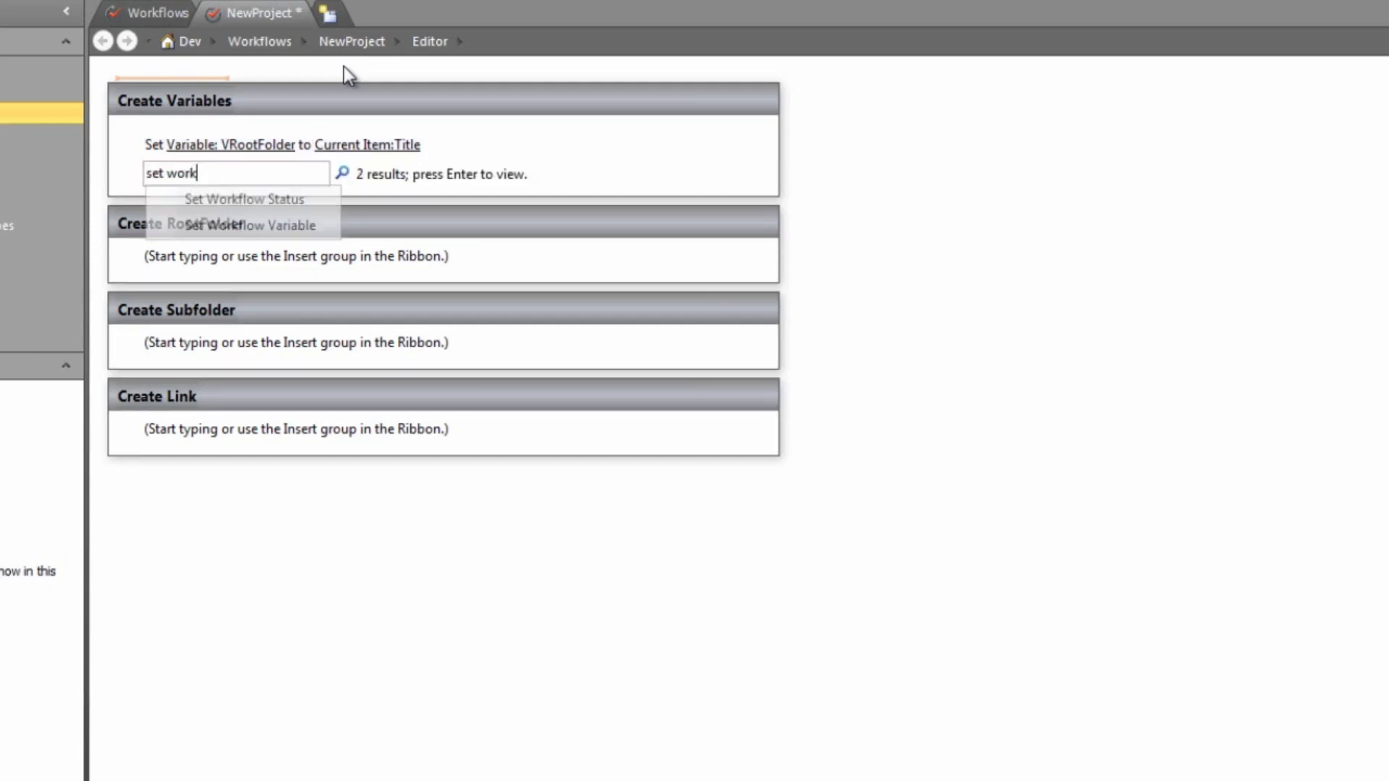
key("Down")
key("Down")
key("Return")
Create a new String variable named VSubfolder1 as the target of the second action.
key("Return")
key("Down")
key("Return")
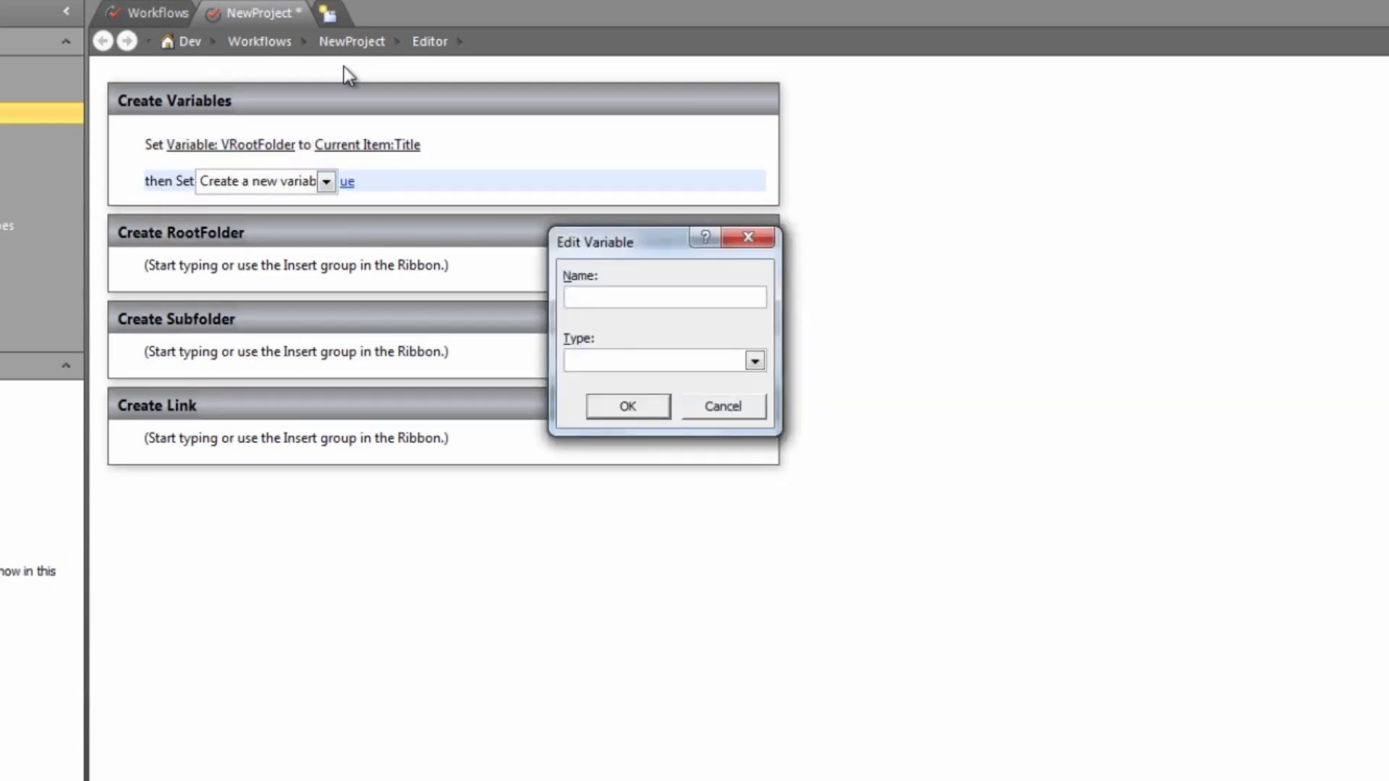
type("VSubfolder1")
key("Tab")
key("s")
key("Return")
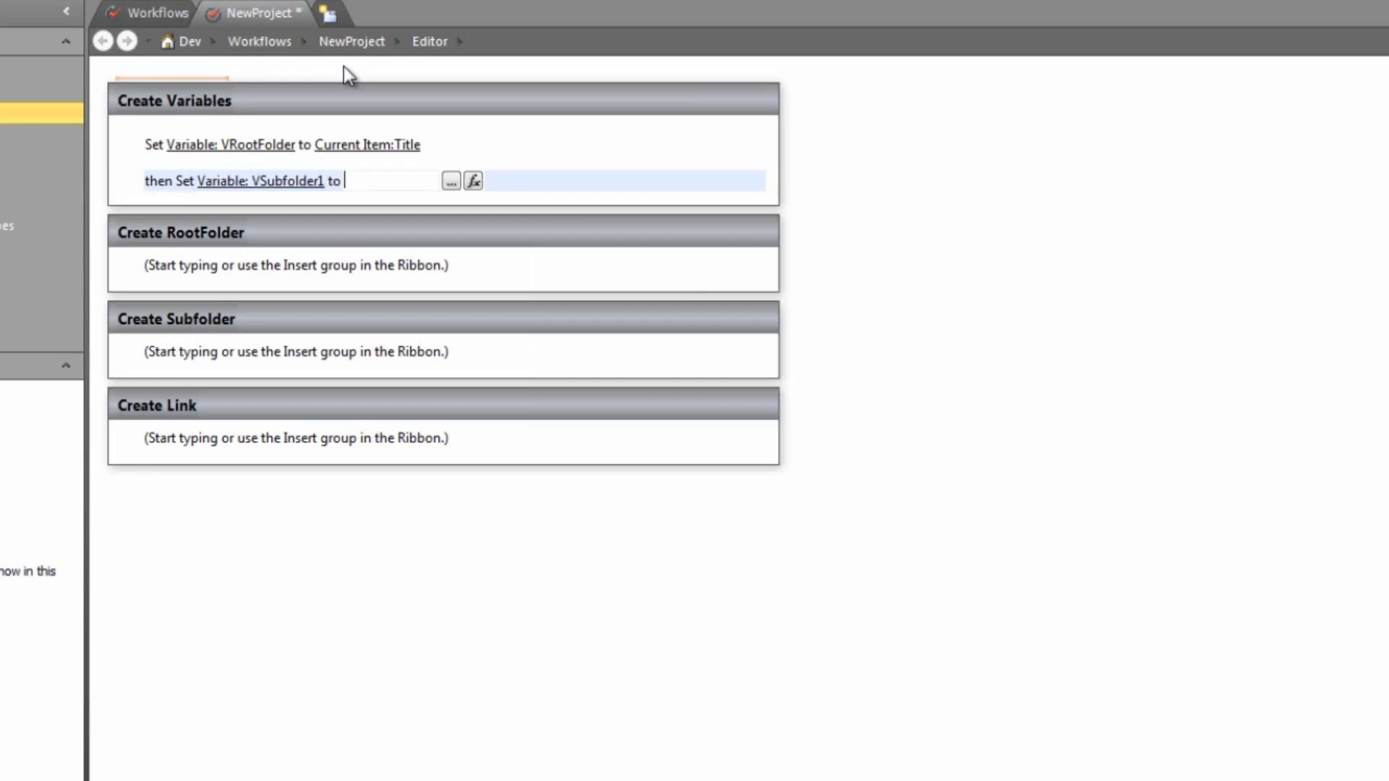
Set the value of VSubfolder1 to a lookup of the FolderList Title field for the item whose ID is 1.
key("Tab")
key("Tab")
key("Return")
key("f")
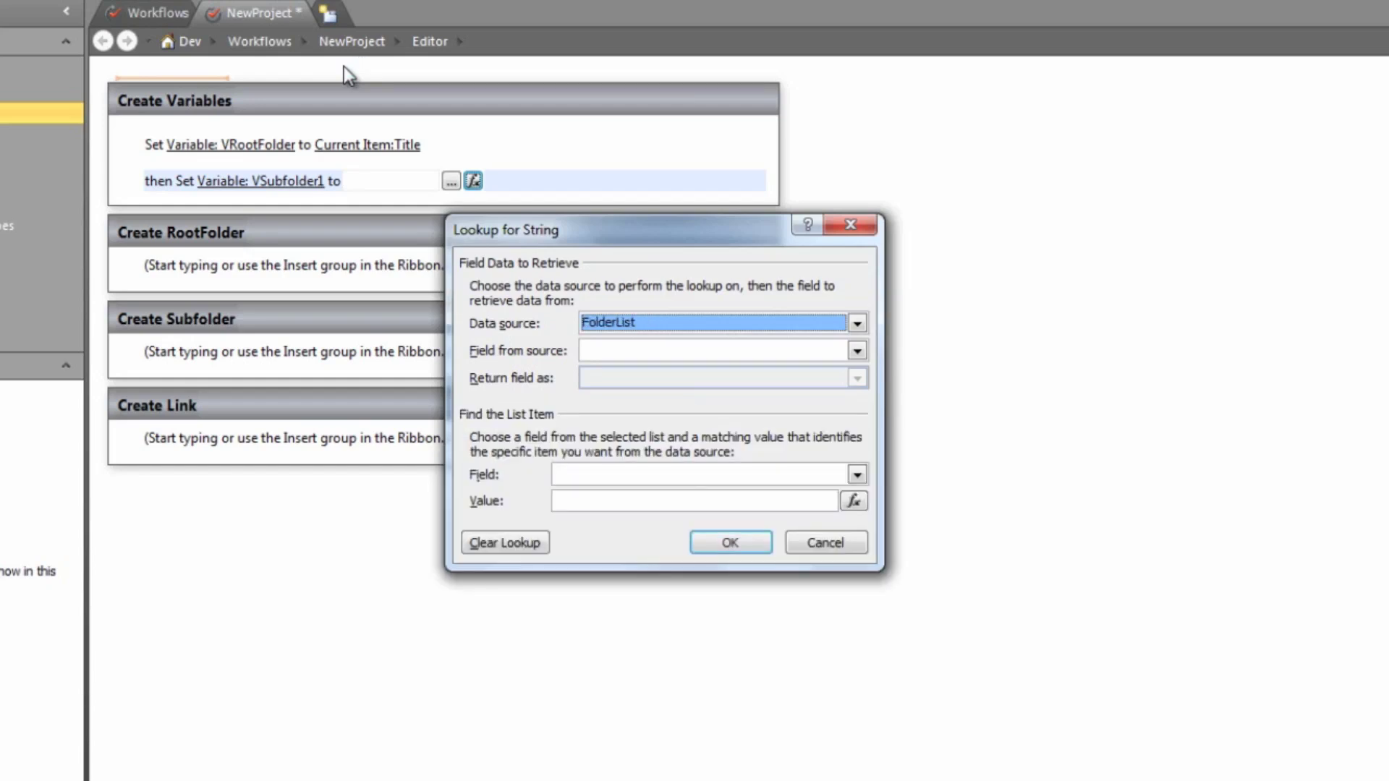
key("Tab")
key("t")
key("Tab")
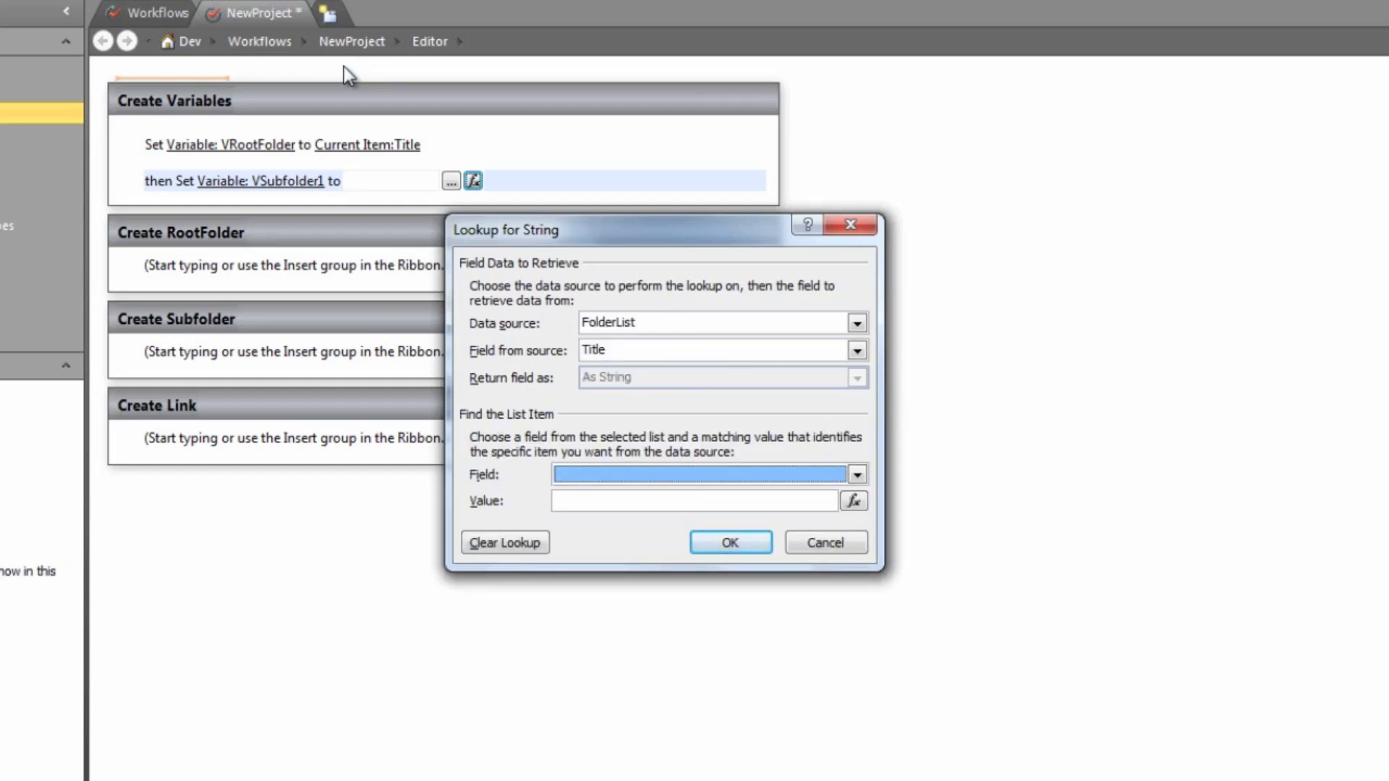
key("i")
key("Tab")
type("1")
key("Tab")
key("Tab")
key("Tab")
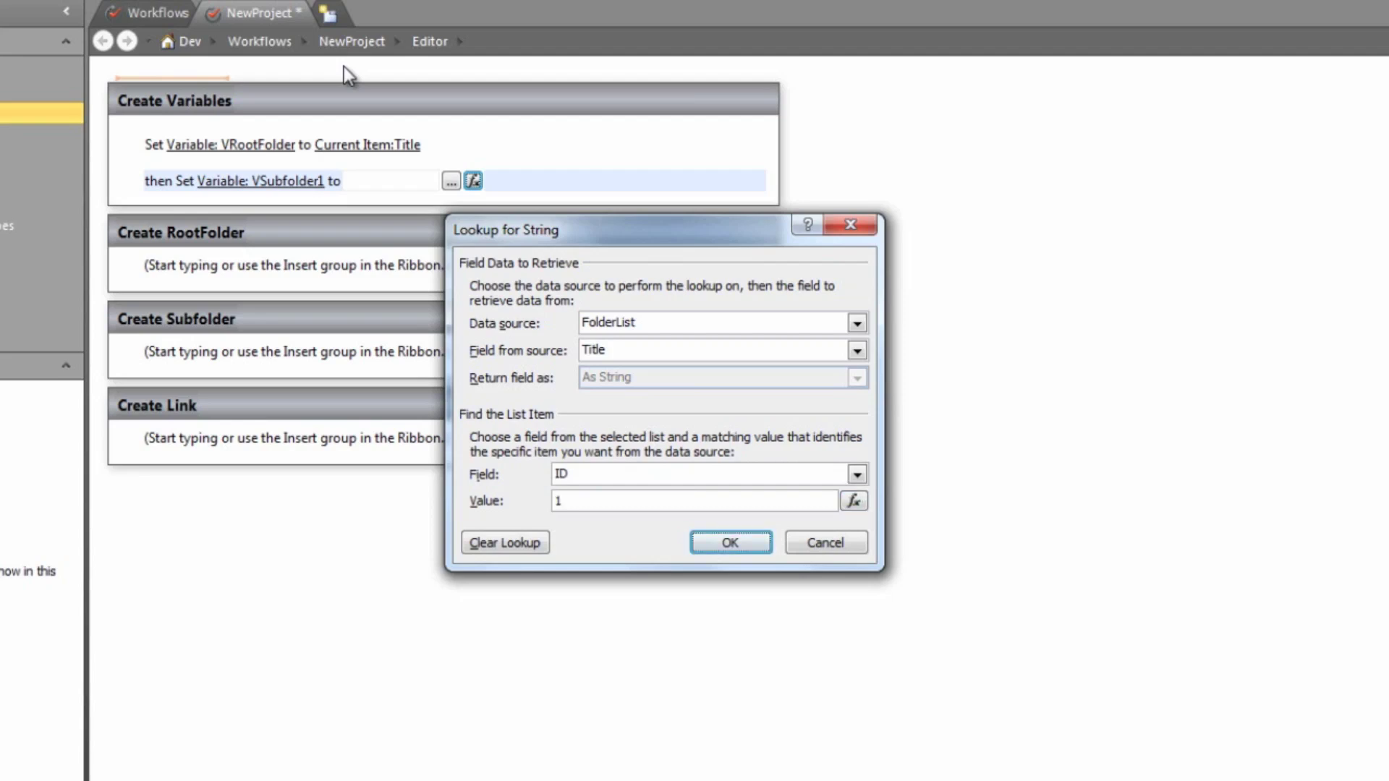
key("Return")
Add a third Set Workflow Variable action below the VSubfolder1 action in the Create Variables step.
type("set wor")
key("Return")
key("Down")
key("Return")
Create a new variable named VSubfolder2 as the target of the third action.
key("Return")
key("Down")
key("Down")
key("Return")
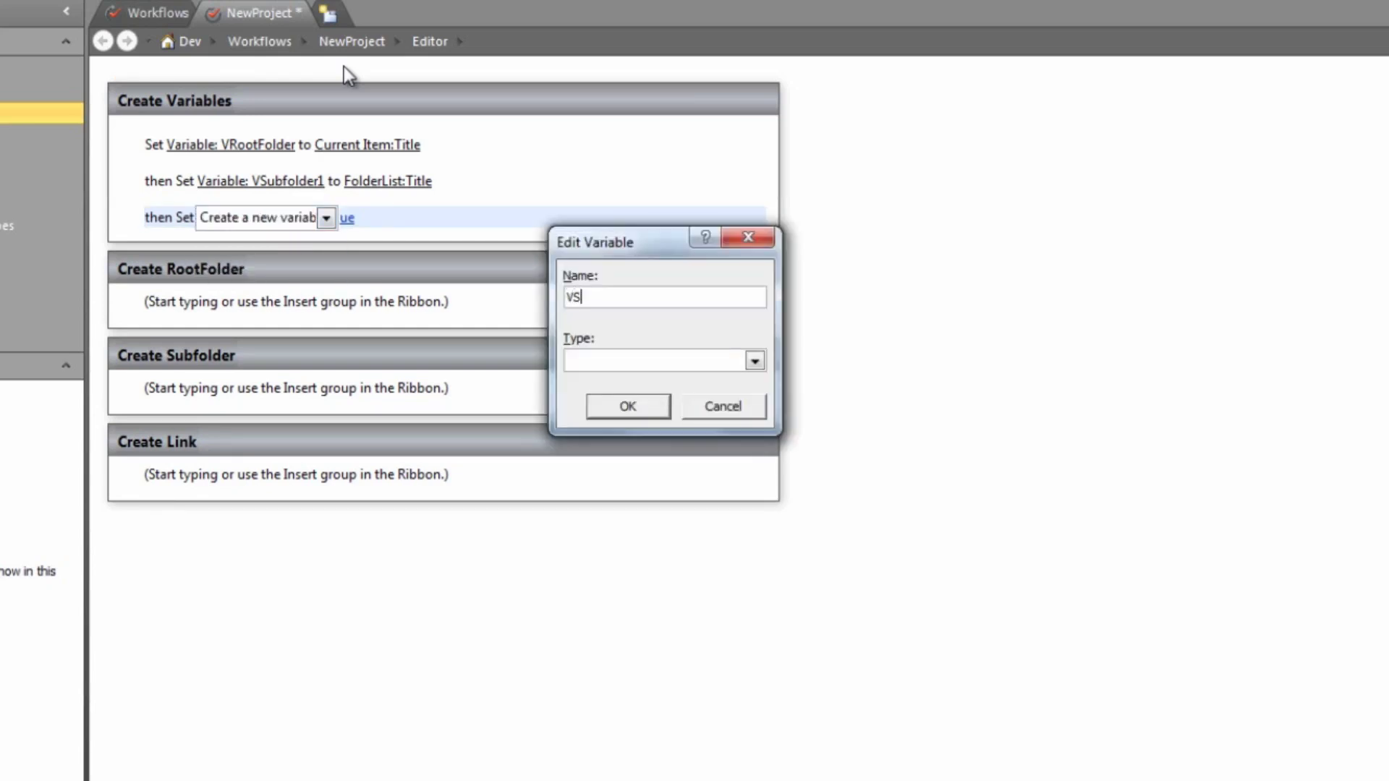
type("VSubfolder2")
key("Tab")
key("Return")
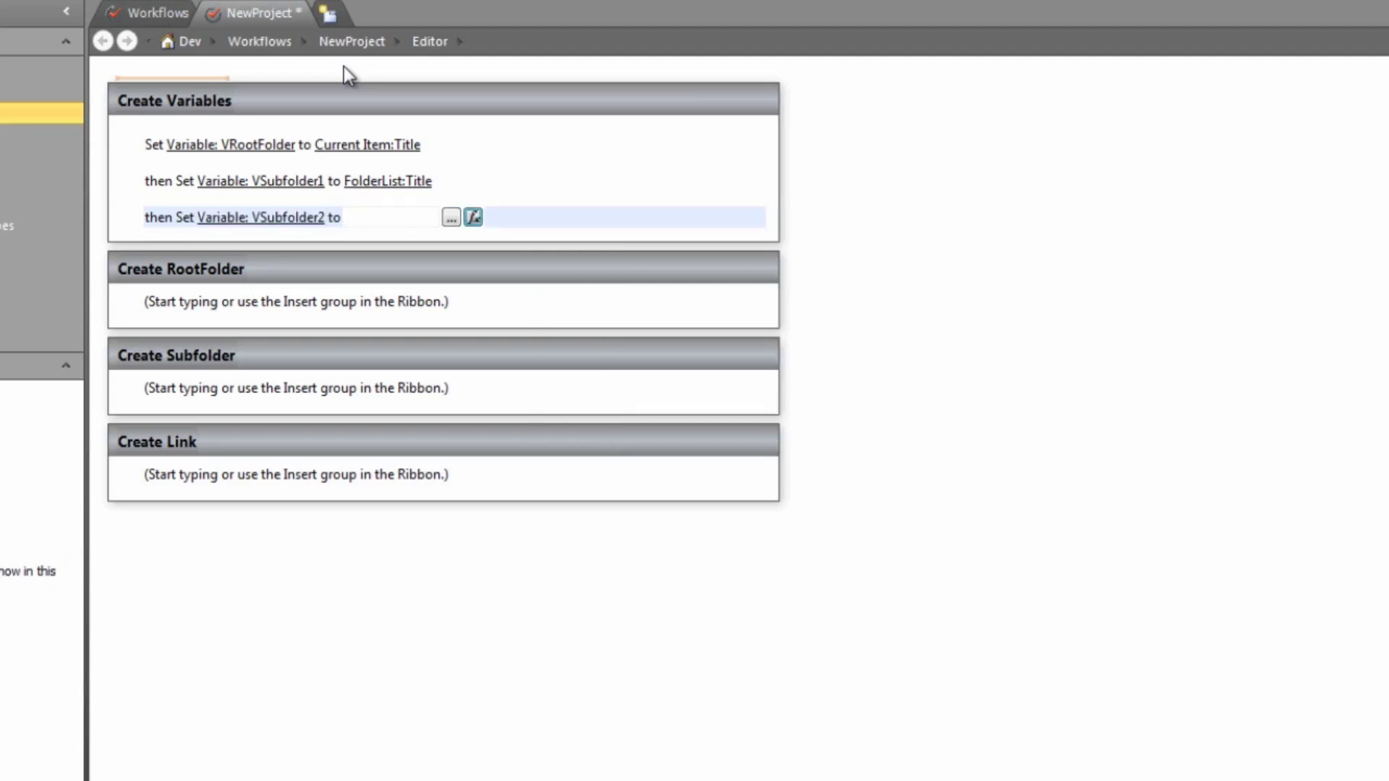
Set the value of VSubfolder2 to a lookup of the FolderList Title field, finding the list item by its ID.
key("Tab")
key("Tab")
key("Return")
key("f")
key("Tab")
key("t")
key("Tab")
key("i")
key("Tab")
type("1")
key("Return")
Add a fourth Set Workflow Variable action below the VSubfolder2 action.
key("Return")
type("set work")
key("Down")
key("Down")
key("Return")
Create a new String variable named VSubfolder3 as the target of the fourth action.
key("Return")
key("c")
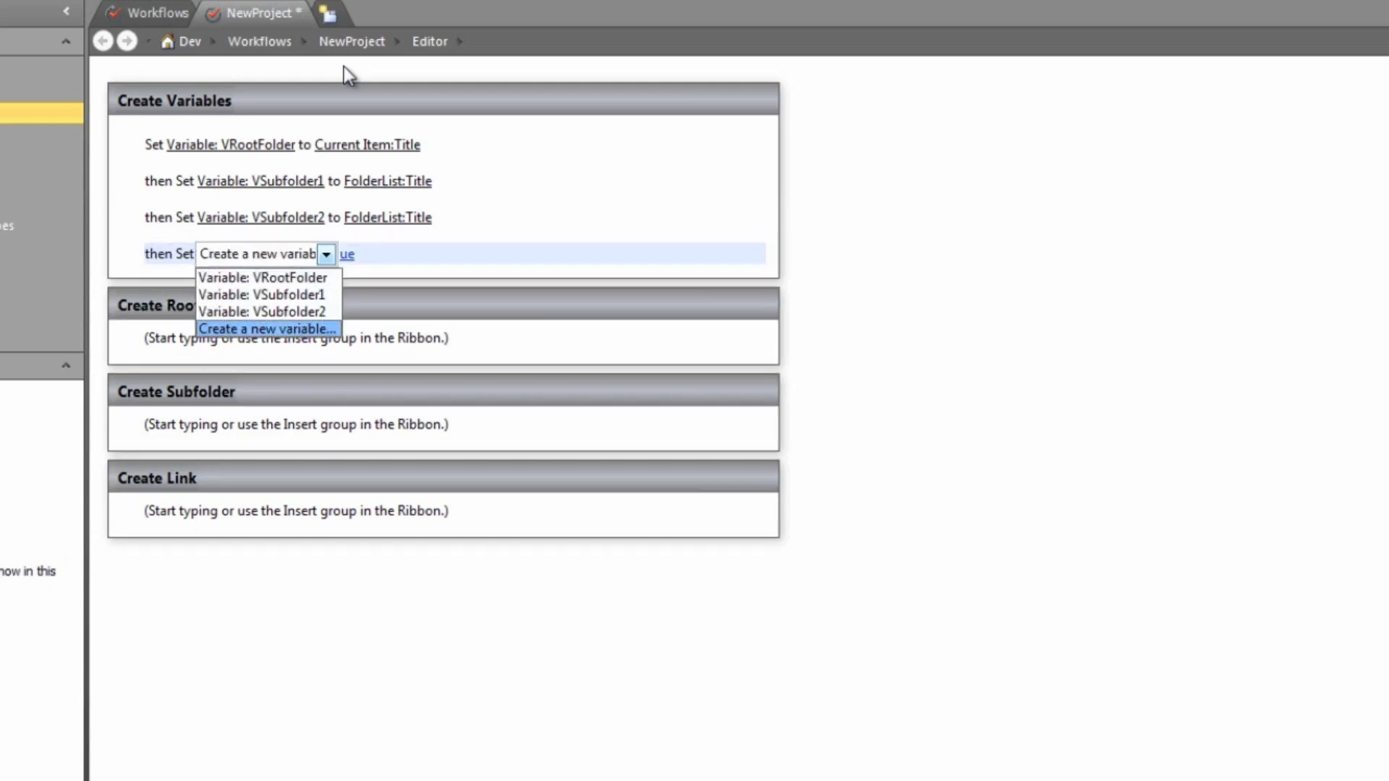
key("Return")
type("VSubfolder3")
key("Tab")
key("s")
key("Return")
key("Return")
Set the value of VSubfolder3 to a lookup of the FolderList Title field for the item whose ID is 3.
key("Tab")
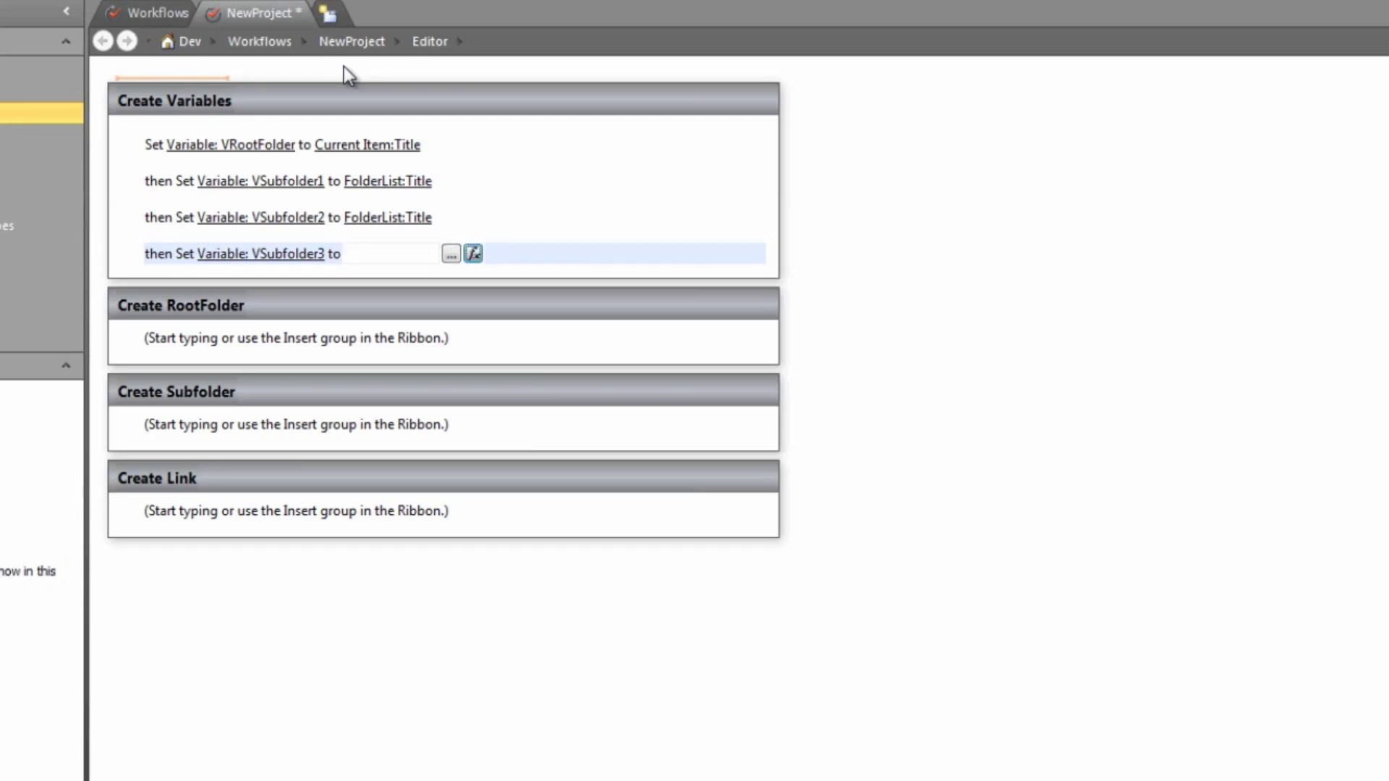
key("Return")
key("f")
key("Tab")
key("t")
key("Tab")
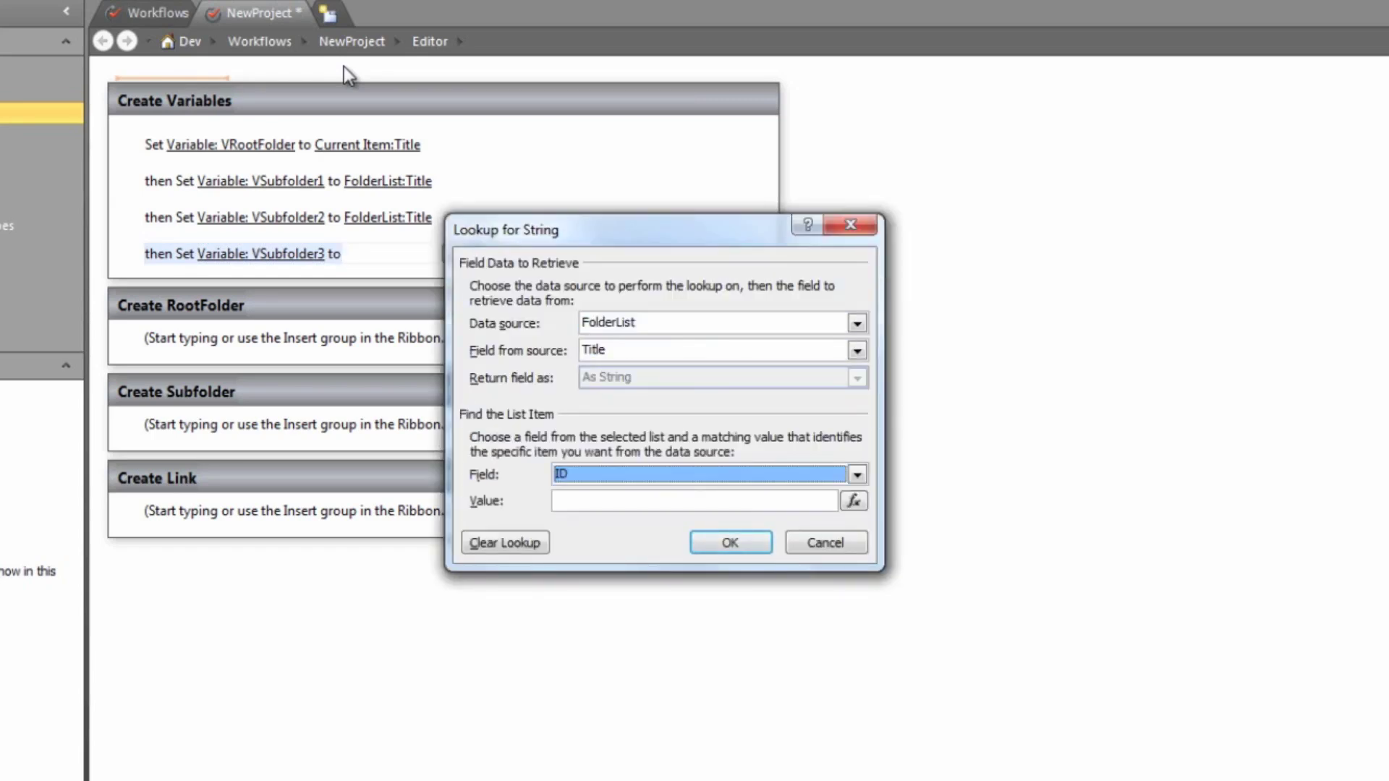
key("Tab")
type("3")
key("Return")
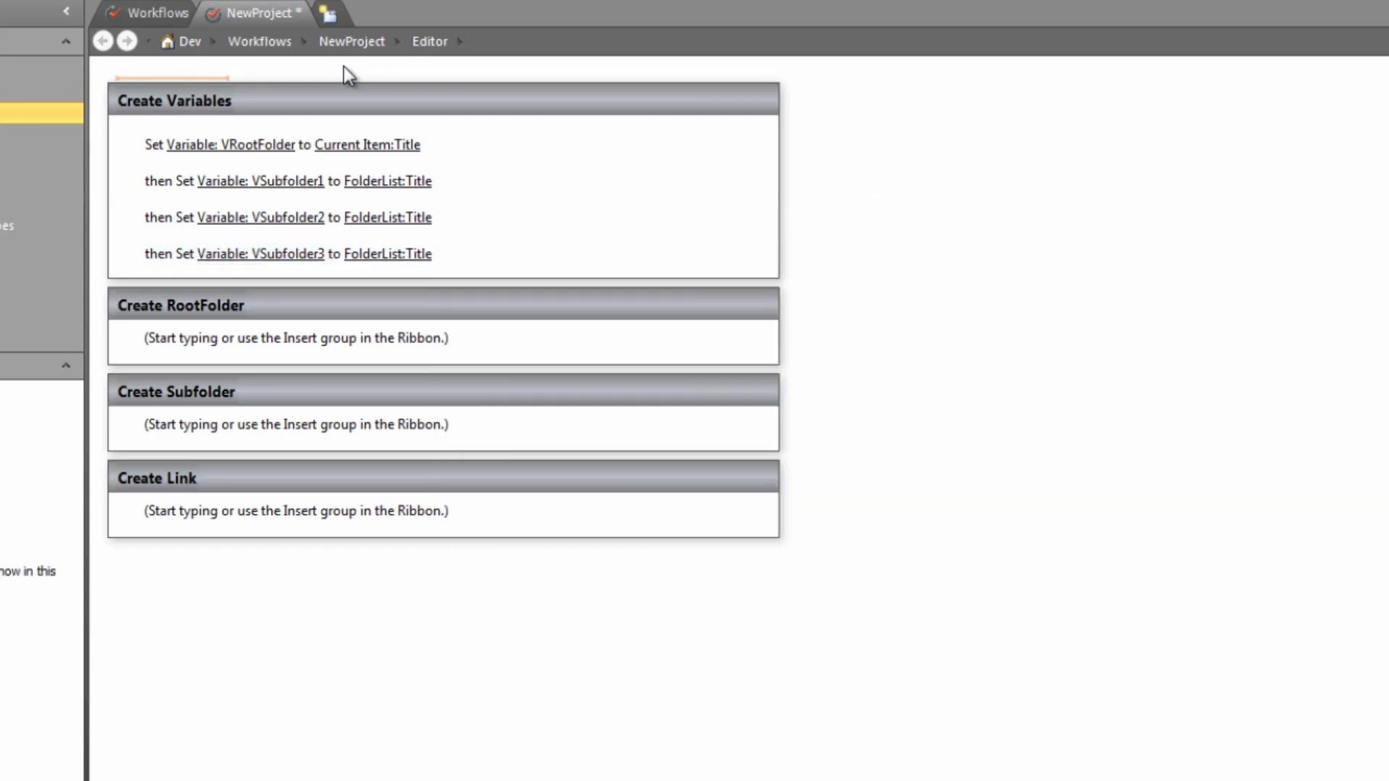
Add a fifth Set Workflow Variable action below the VSubfolder3 action.
type("set work")
key("Return")
key("Down")
key("Down")
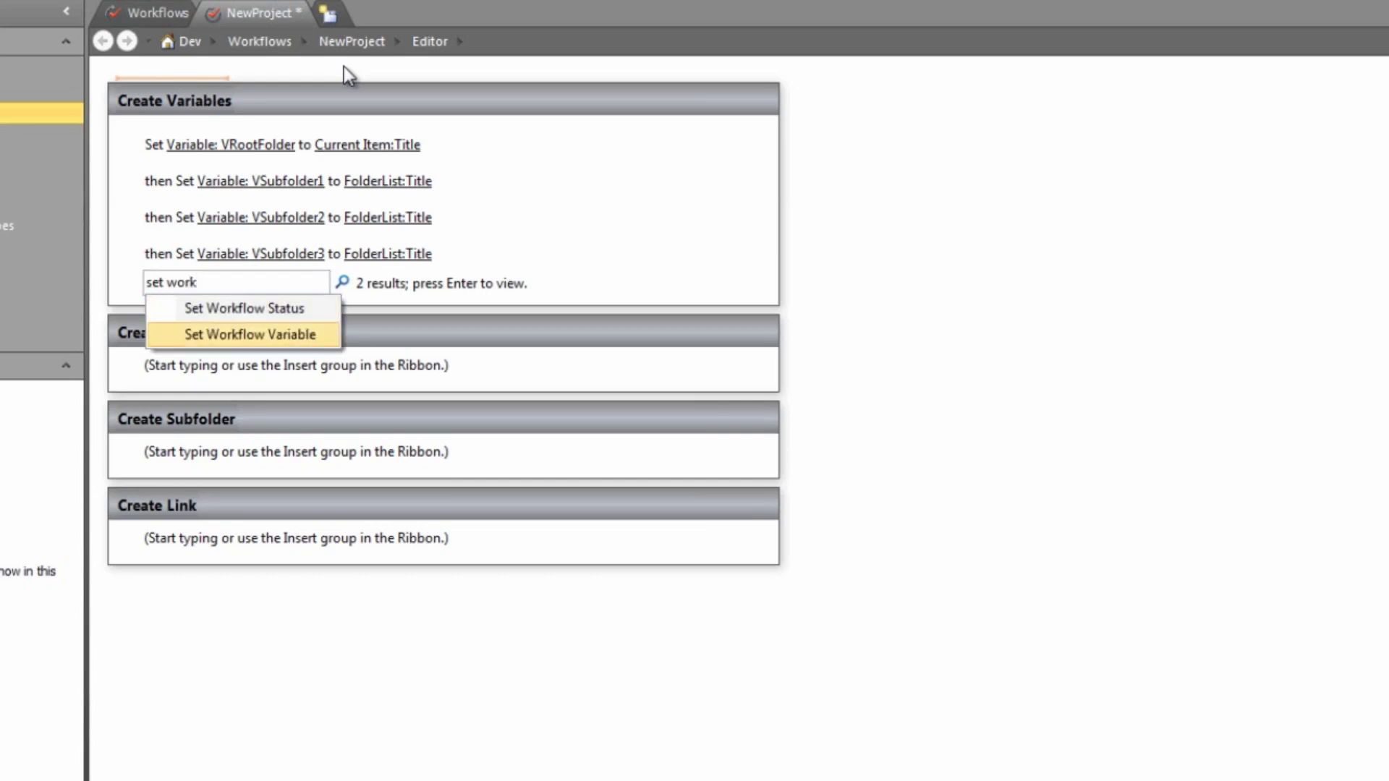
key("Return")
Create a new String variable named VSubfolder4 as the target of the fifth action.
key("Return")
key("Down")
key("Down")
key("Down")
key("Down")
type("VSubfolder")
key("Tab")
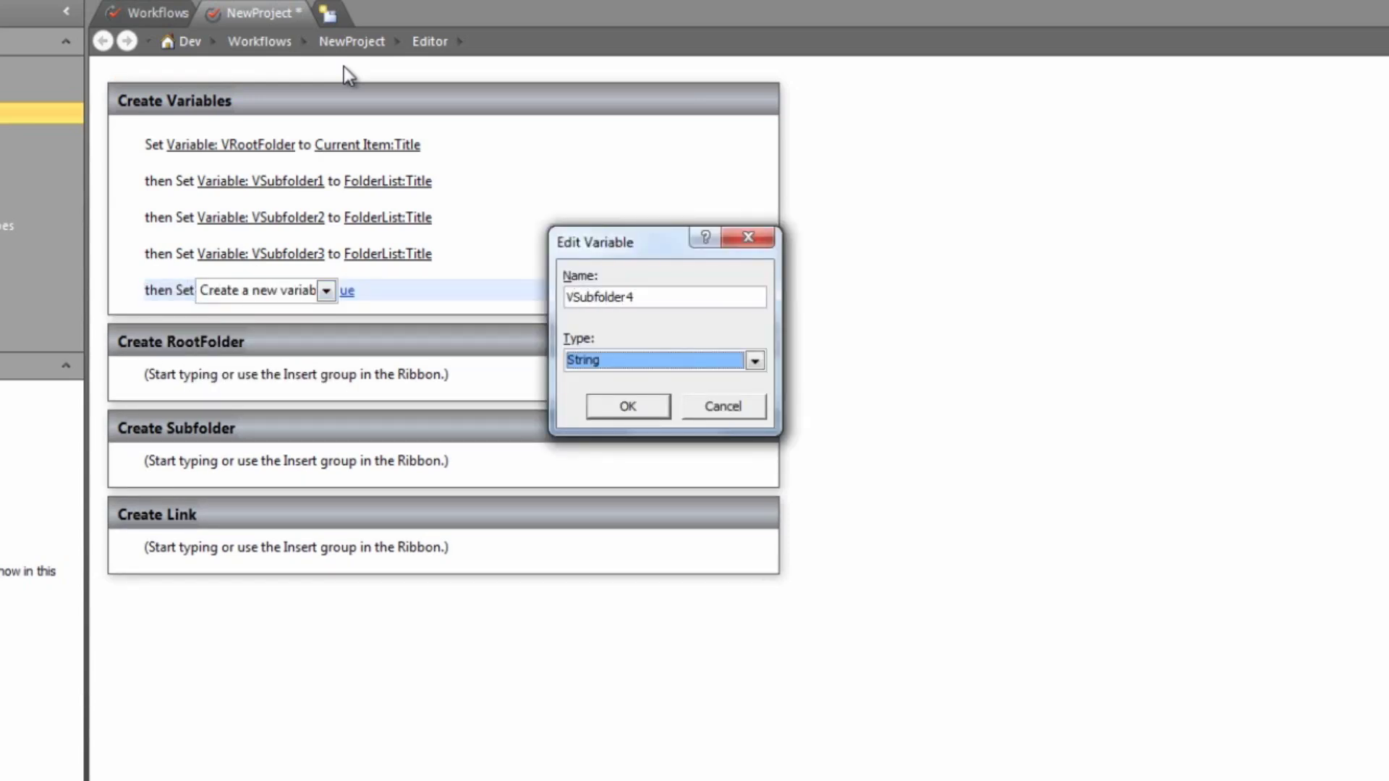
key("Return")
key("Return")
Set the value of VSubfolder4 to a lookup of the FolderList Title field for the item whose ID is 4.
key("Tab")
key("Return")
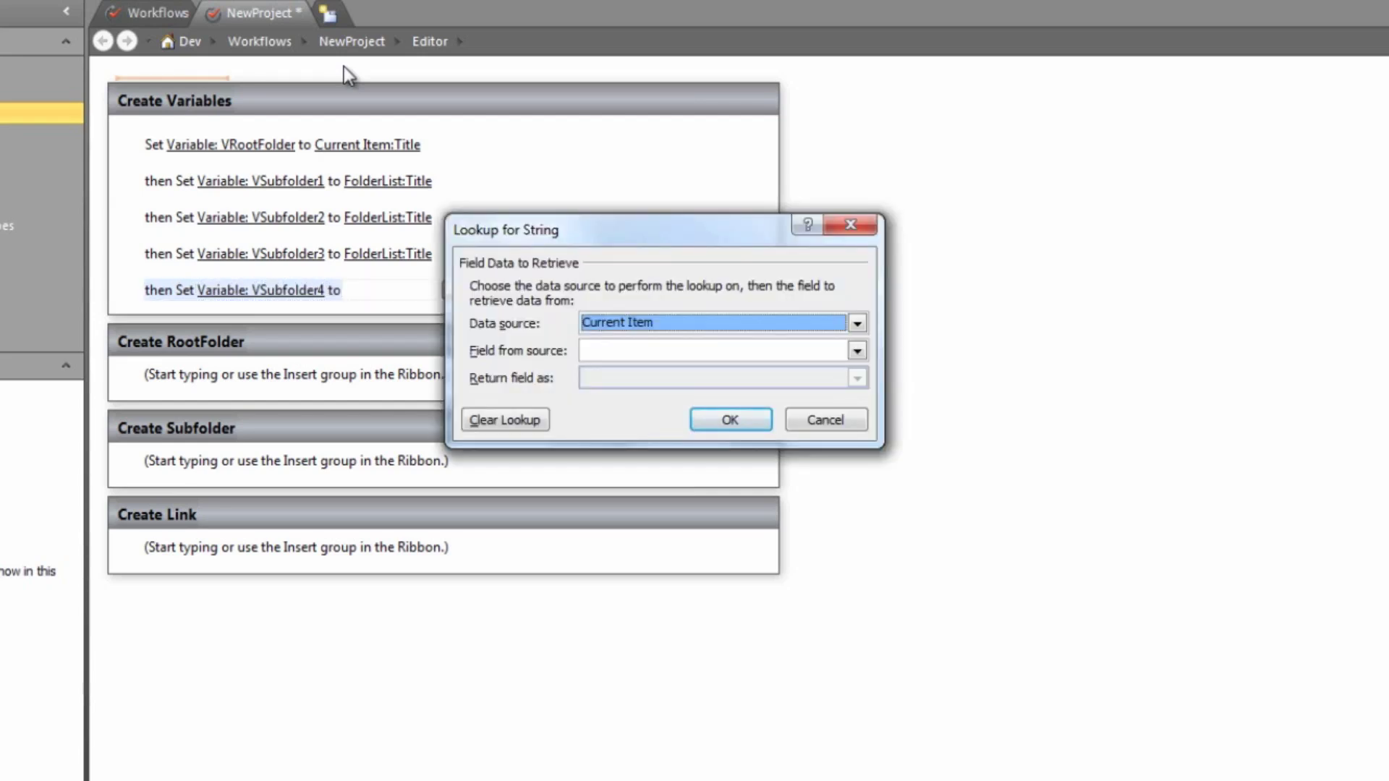
key("f")
key("Tab")
key("t")
key("Tab")
key("Tab")
type("4")
key("Return")
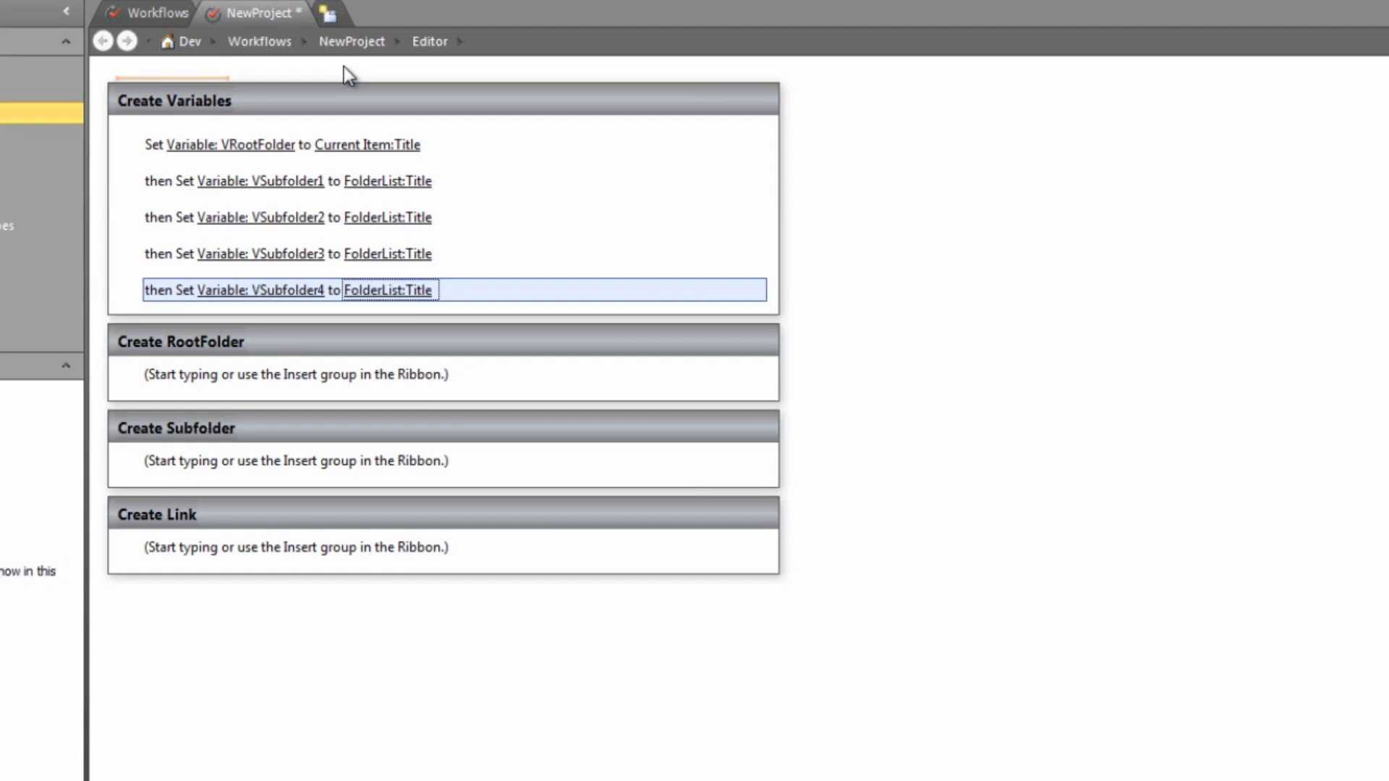
Add a sixth Set Workflow Variable action below the VSubfolder4 action.
key("Return")
type("set wo")
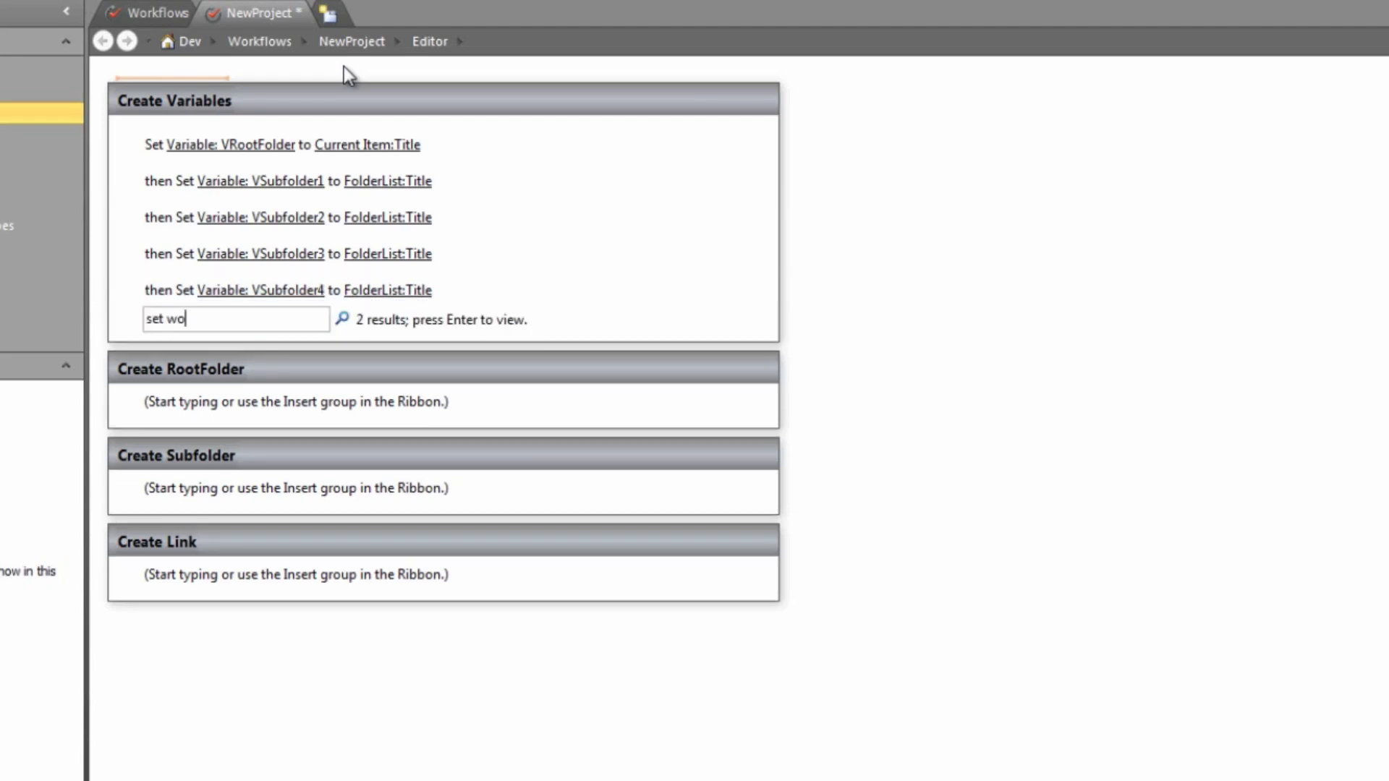
key("Return")
key("Return")
Create a new variable named VSubfolder5 as the target of the sixth action.
key("Down")
key("Down")
key("Down")
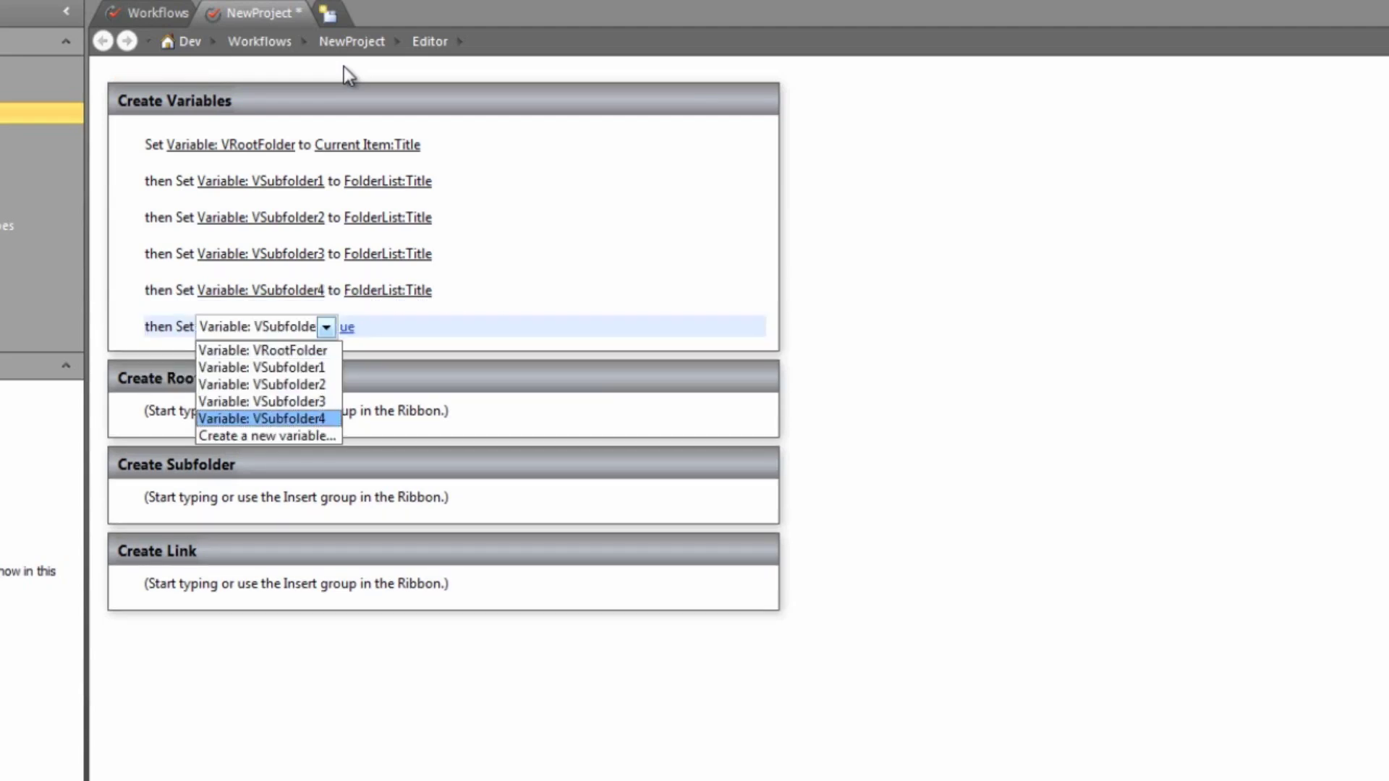
key("Down")
key("Down")
key("Return")
type("VSubfolder5")
key("Tab")
key("Return")
Set the value of VSubfolder5 to a lookup of the FolderList Title field for the item whose ID is 5.
key("Return")
key("Down")
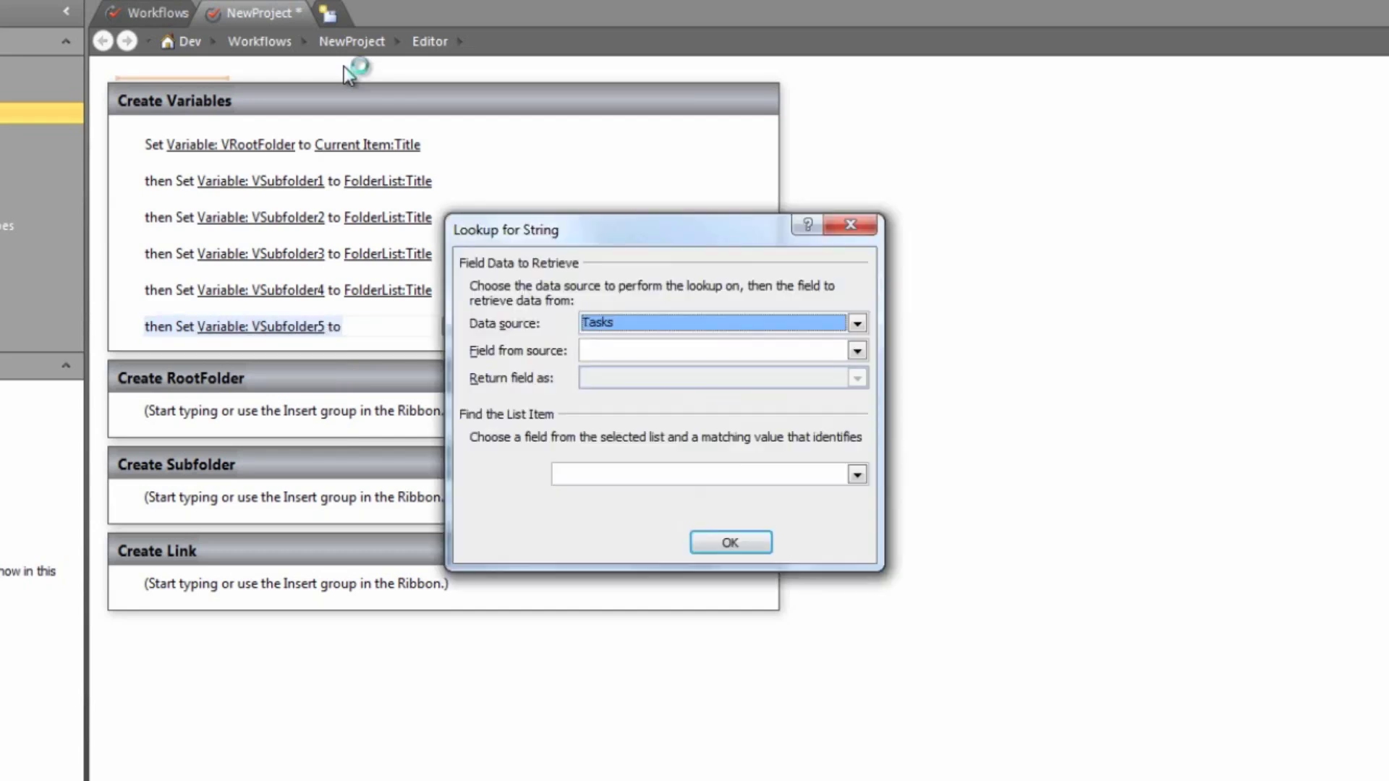
key("f")
key("Tab")
key("t")
key("Tab")
key("i")
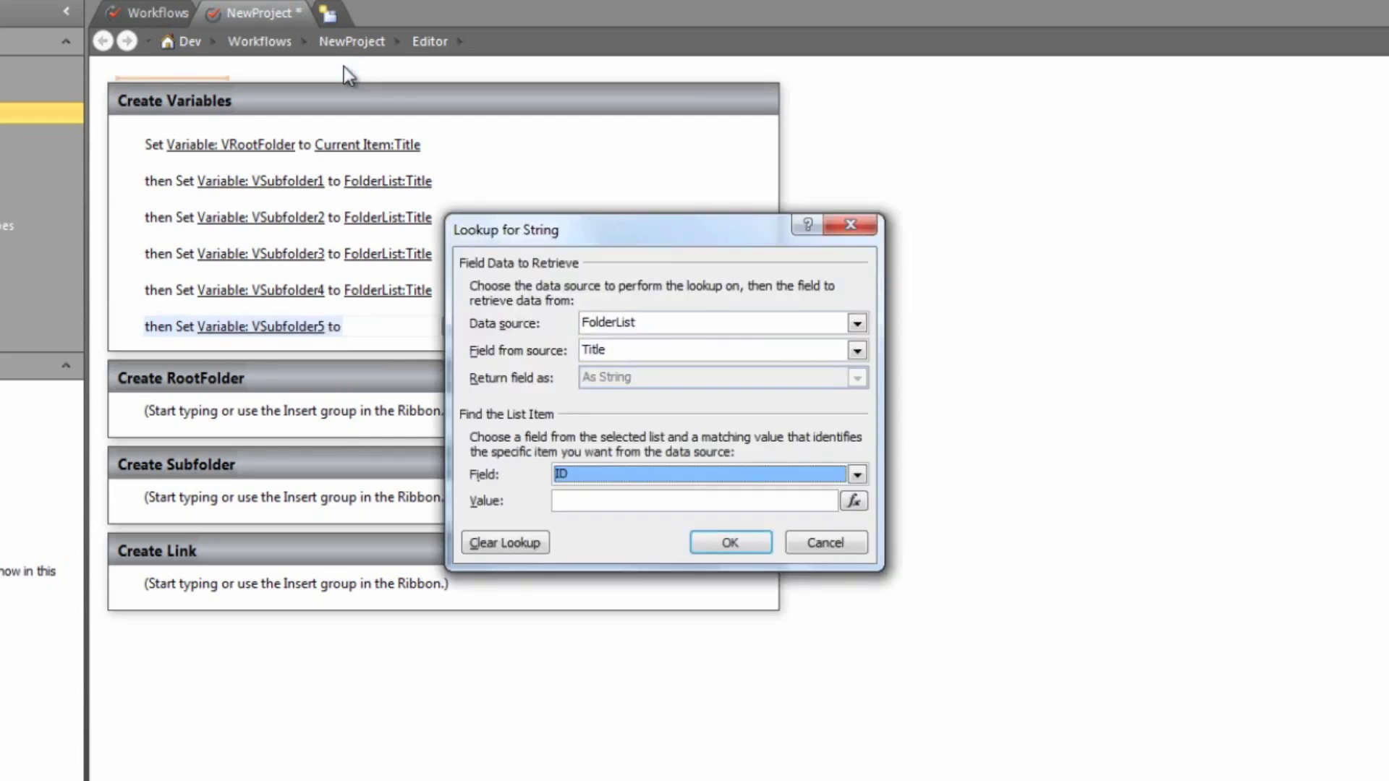
key("Tab")
type("5")
key("Return")
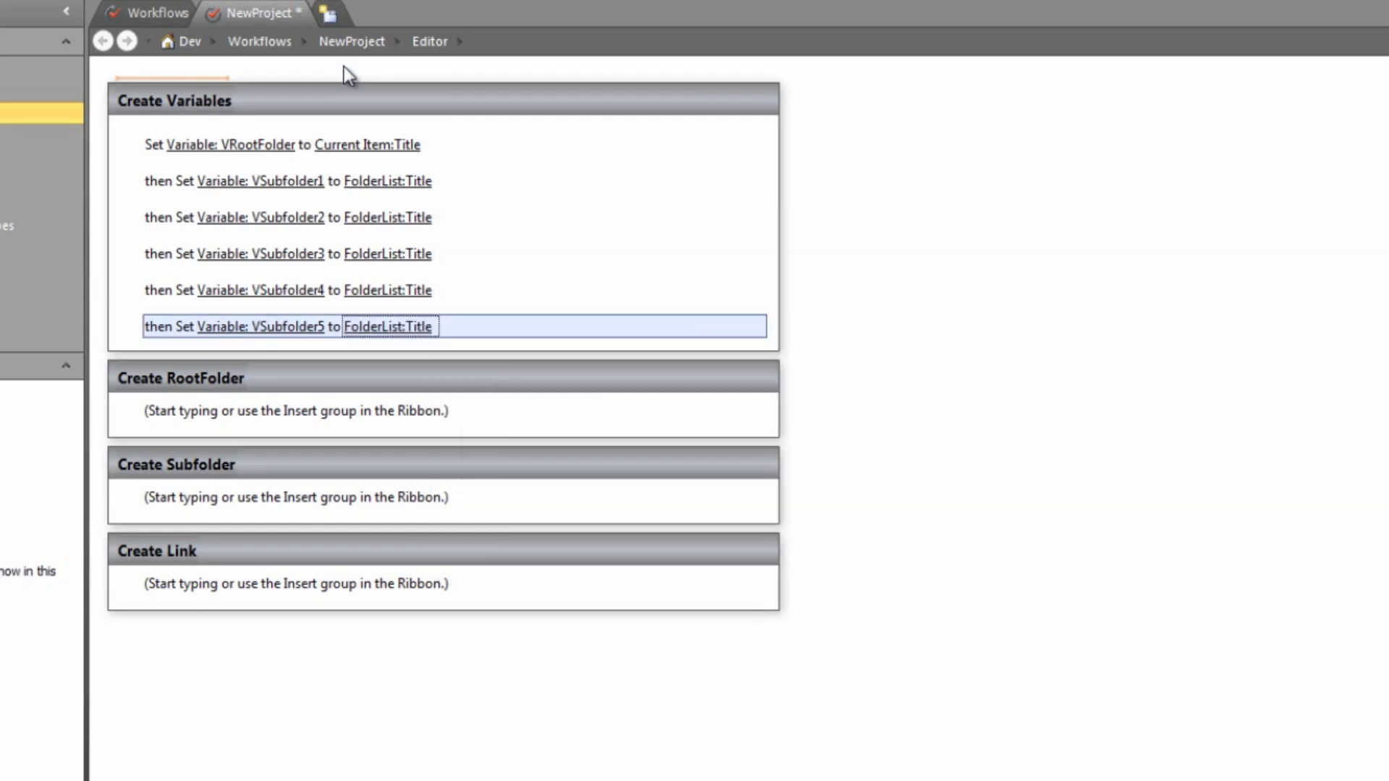
Add a seventh Set Workflow Variable action below the VSubfolder5 action.
key("Return")
type("set")
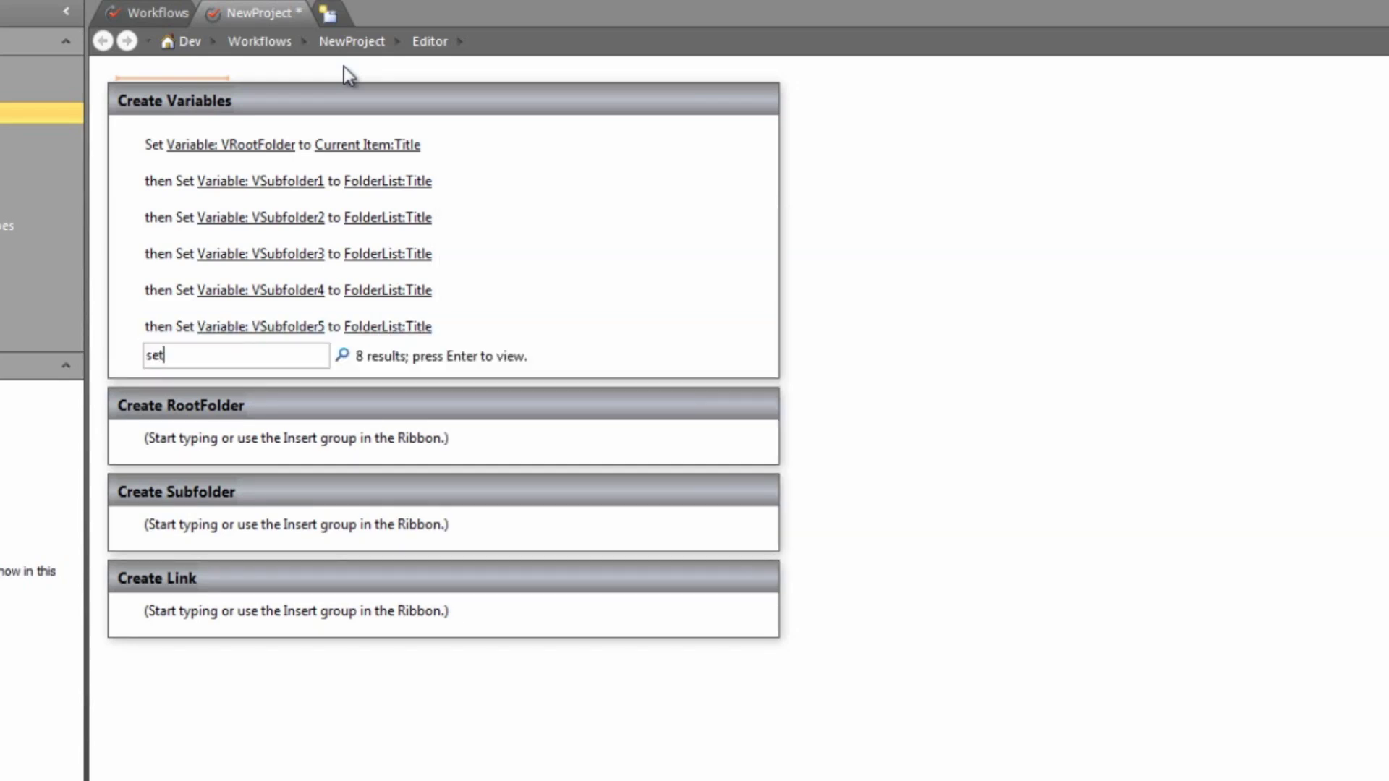
type(" work")
key("Return")
key("Down")
key("Return")
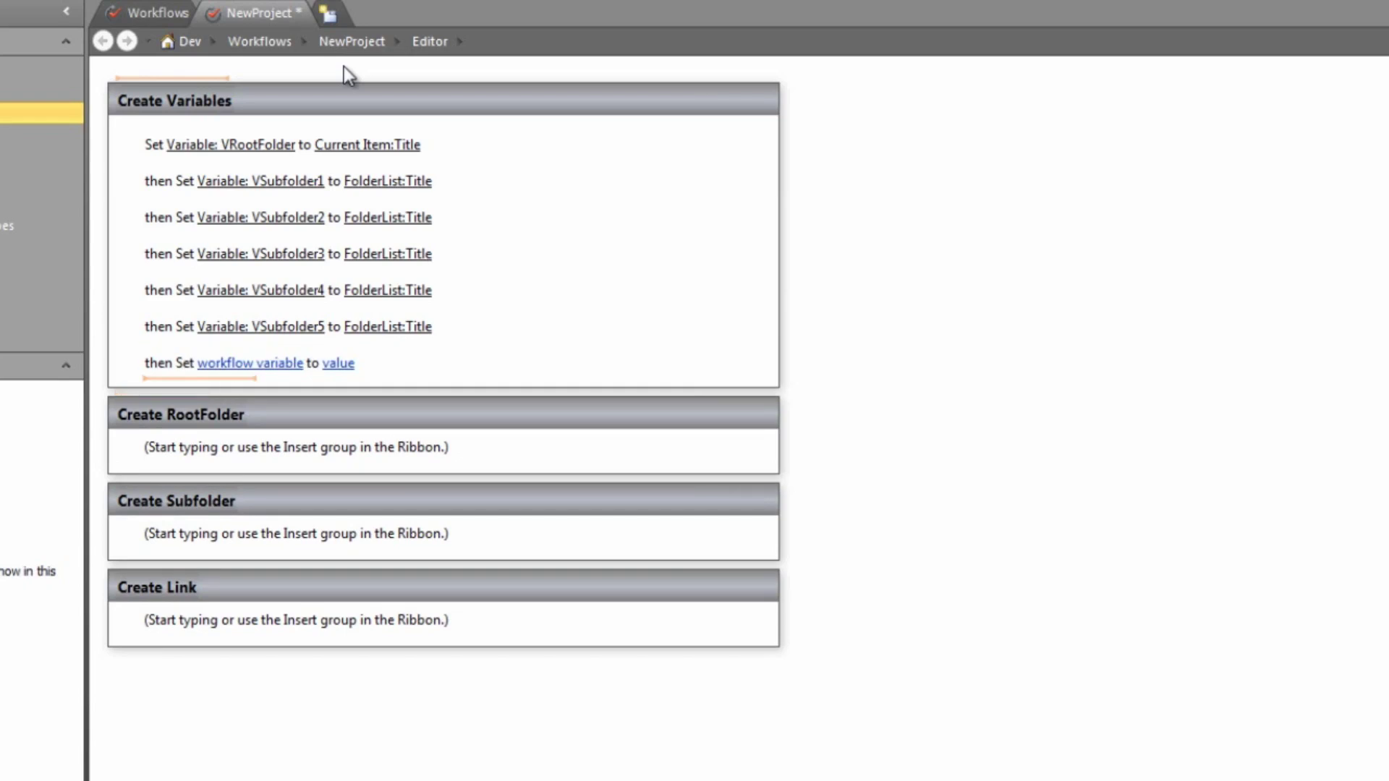
Create a new variable named VLinkToDoc as the target of the seventh action.
left_click(253, 363)
key("Down")
key("Down")
key("Down")
key("Down")
key("Down")
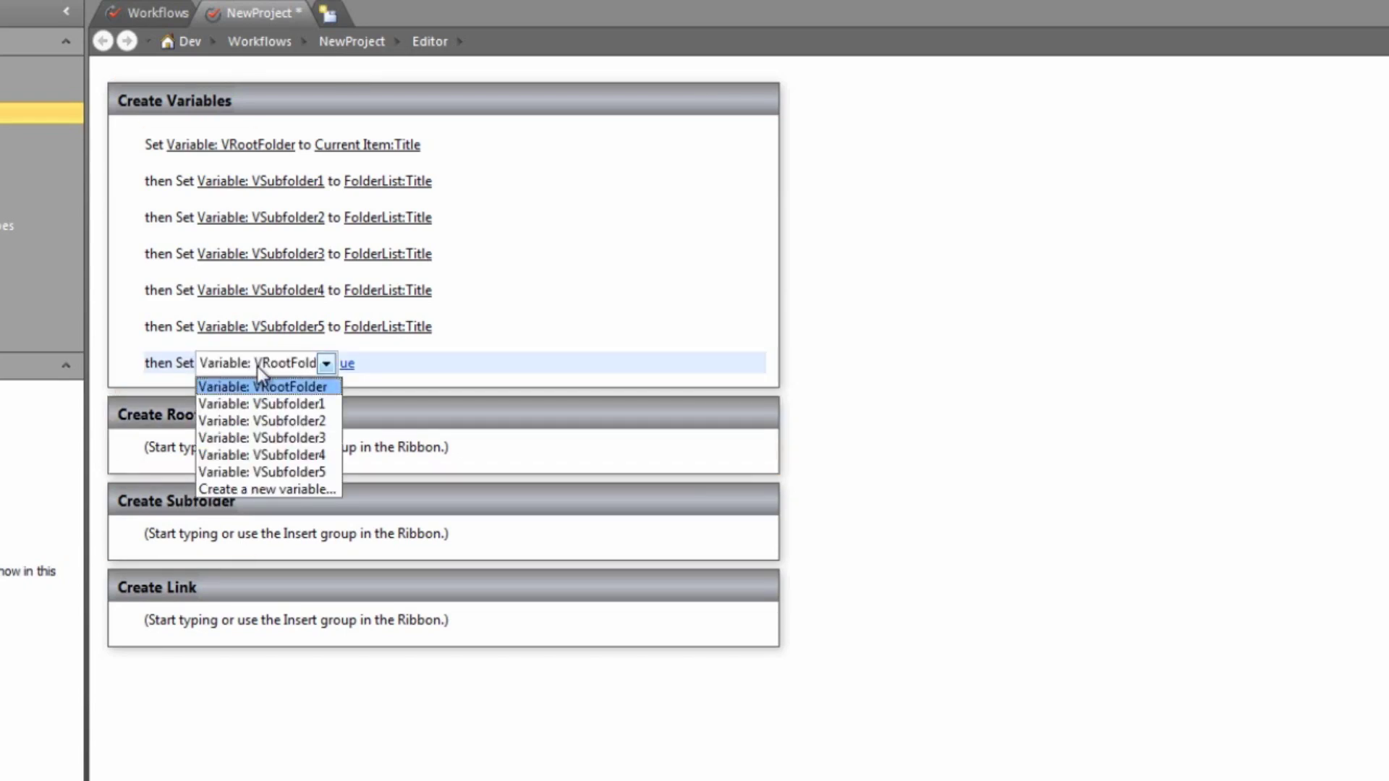
key("Down")
key("Down")
key("Return")
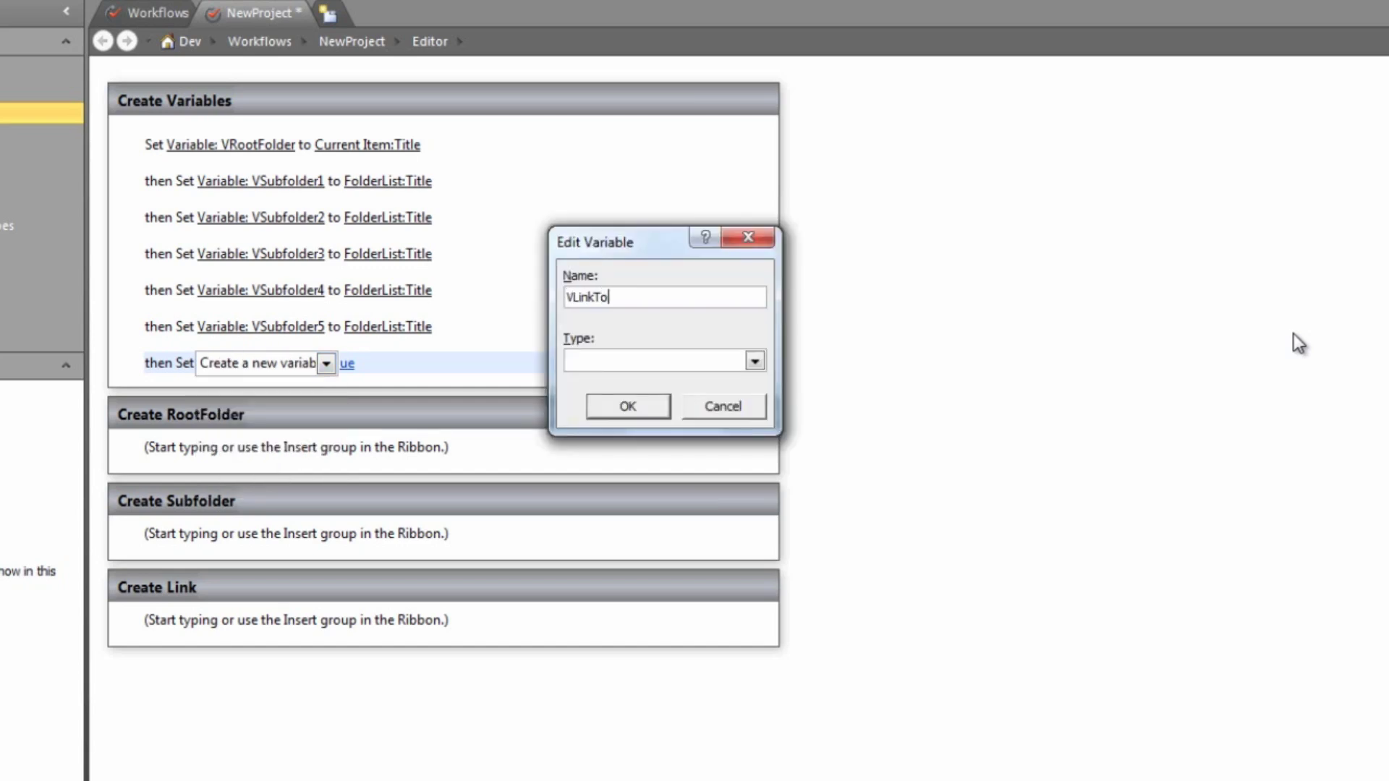
key("Tab")
key("Down")
key("Tab")
key("Return")
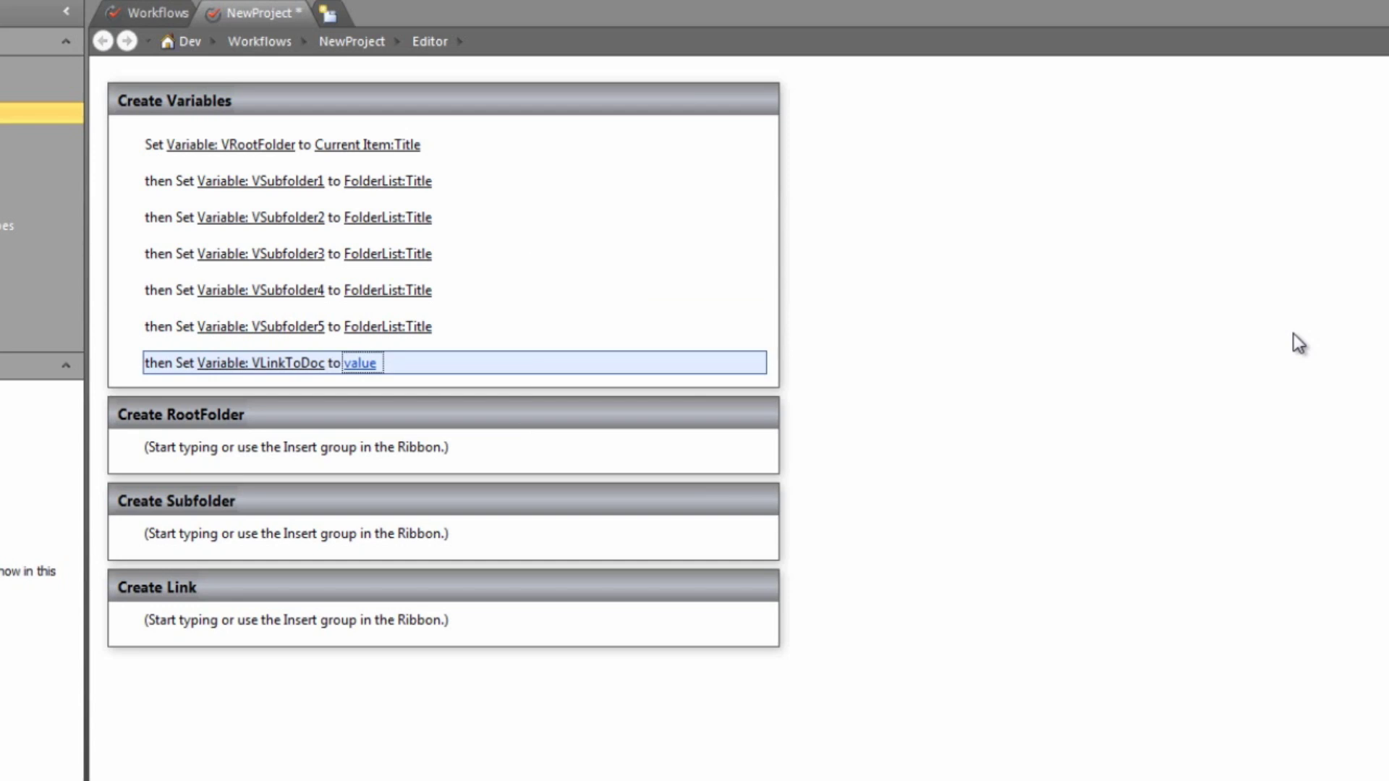
Open the String Builder for the value of VLinkToDoc.
key("Return")
key("Tab")
key("Return")
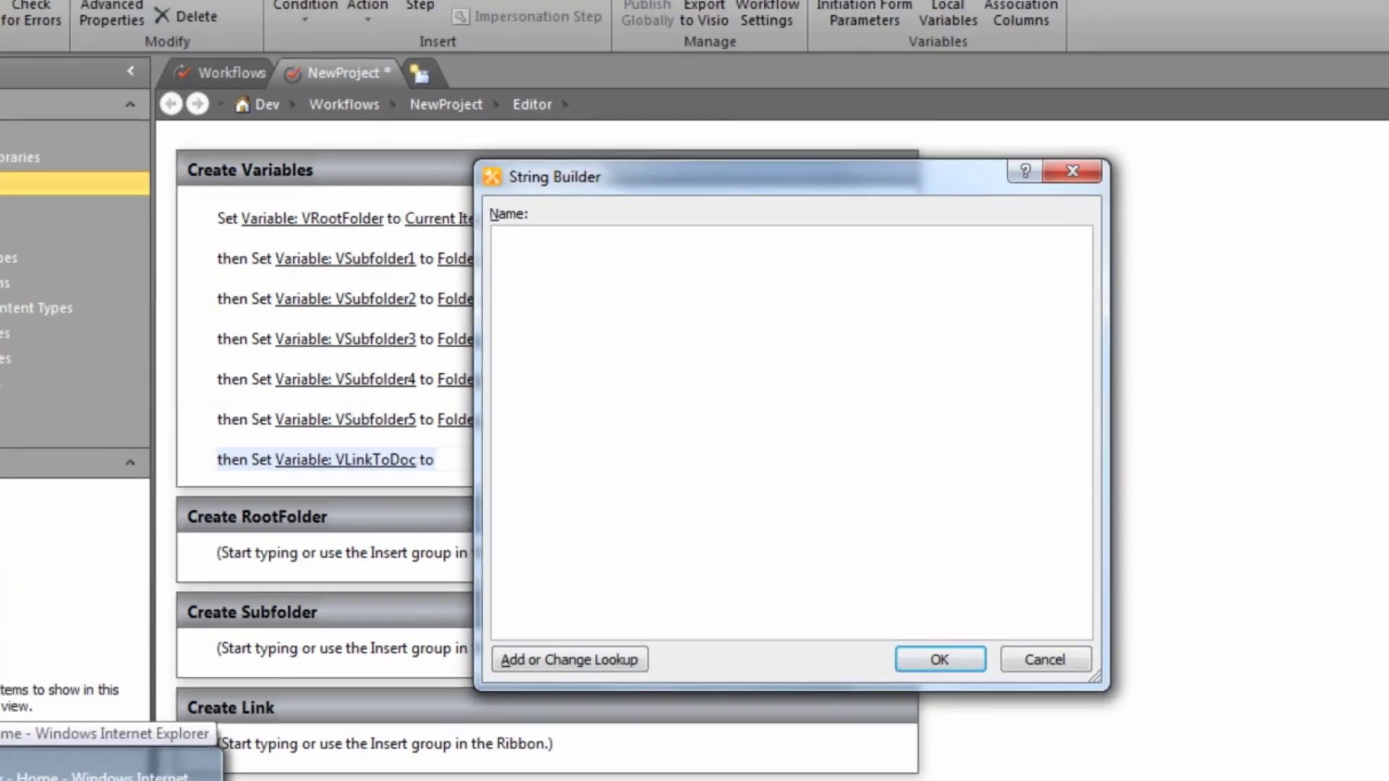
Switch to Internet Explorer and copy the web address of the Shared Documents library's All Documents view.
left_click(65, 731)
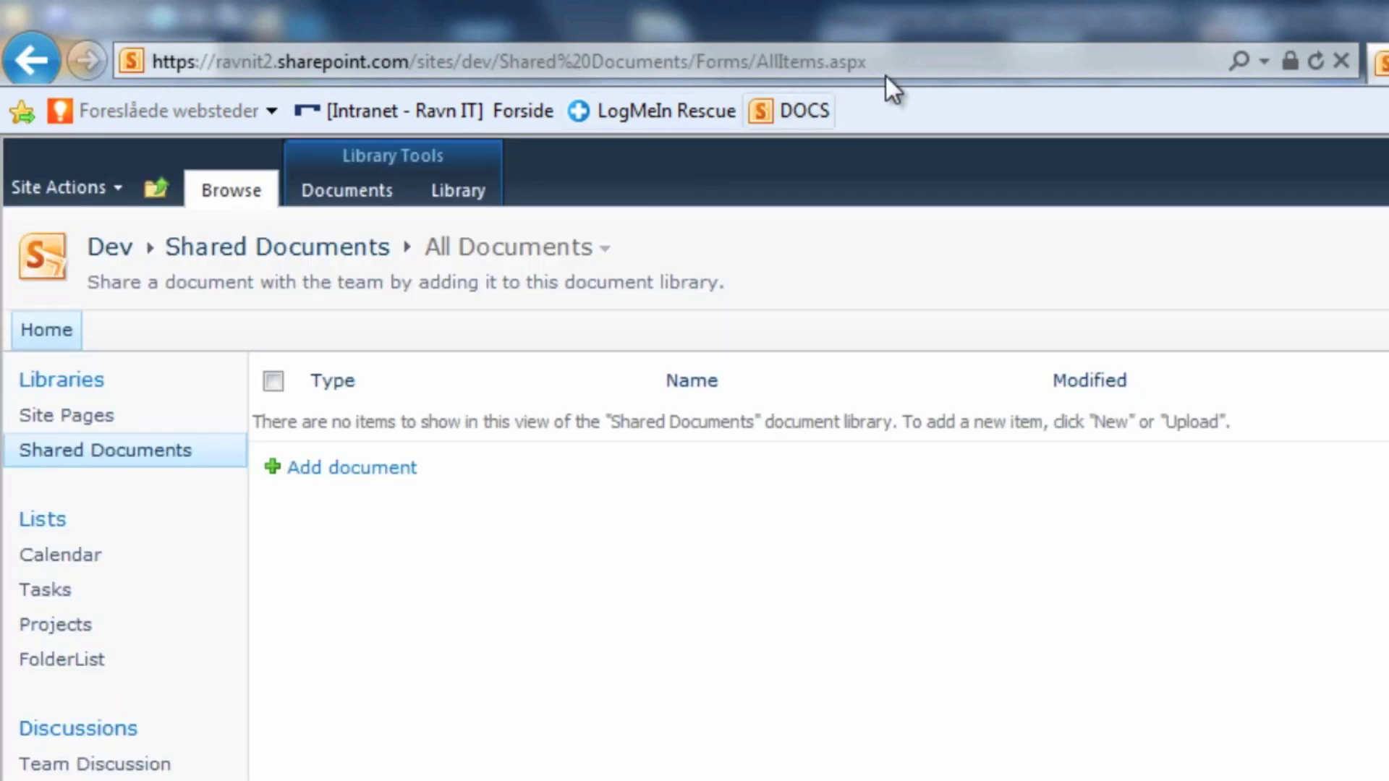
left_click(907, 67)
key("ctrl+c")
right_click(789, 62)
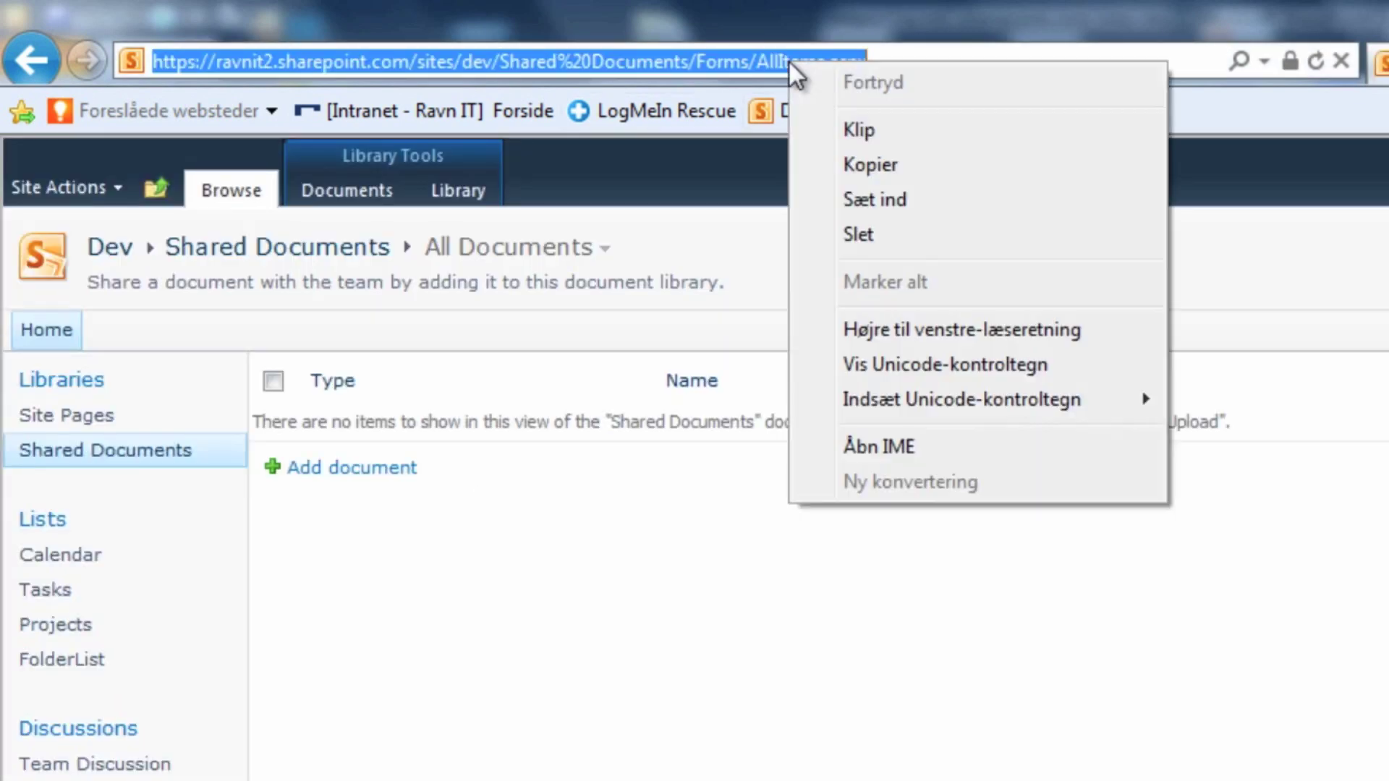
left_click(872, 167)
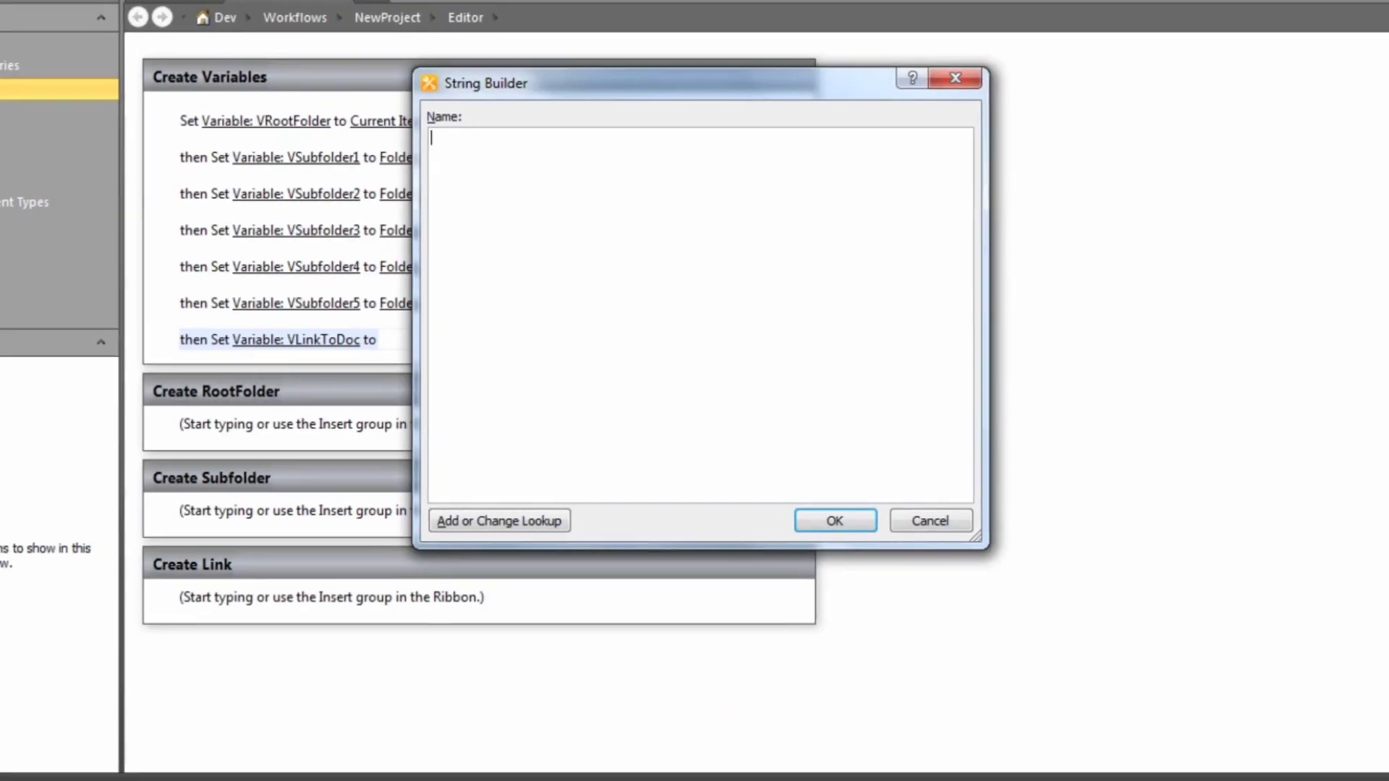
Paste the library address into the VLinkToDoc string and append "?RootFolder=%2Fsites%2Fdev%2FShared%20Documents%2F".
key("ctrl+v")
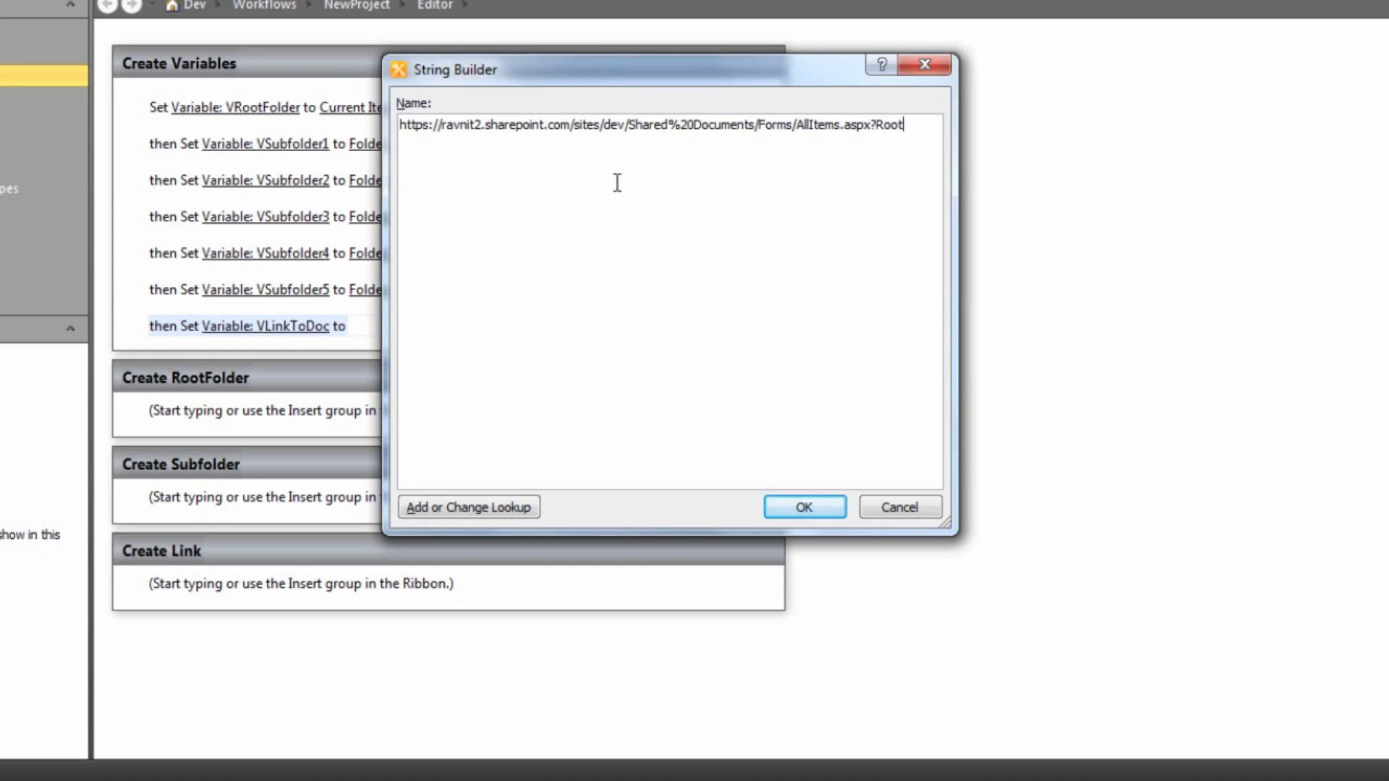
type("der=")
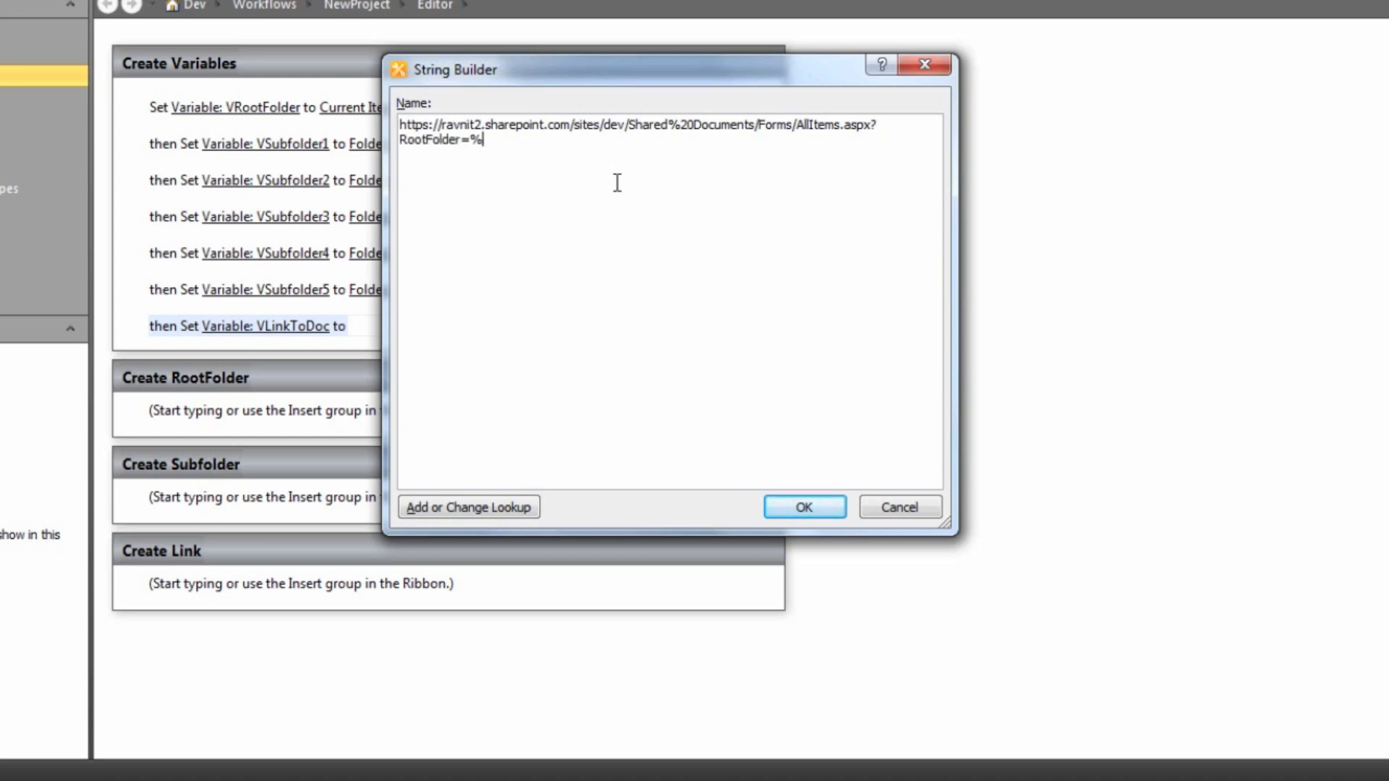
type("%2Fsites%2Fdev%2FShared%20Documents")
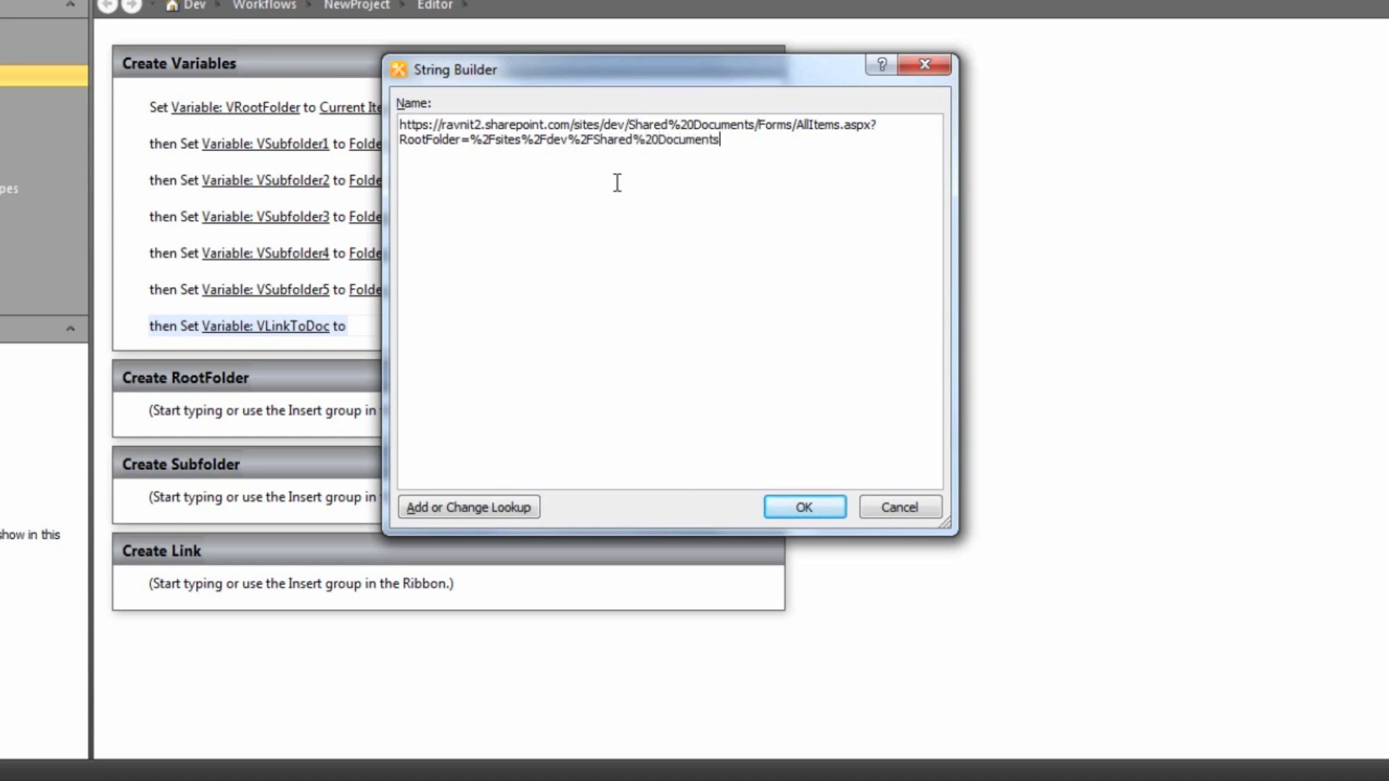
type("%2F")
Insert a lookup to the workflow variable VRootFolder at the end of the link string.
left_click(461, 510)
left_click(818, 285)
left_click(765, 318)
left_click(765, 315)
left_click(740, 349)
left_click(731, 381)
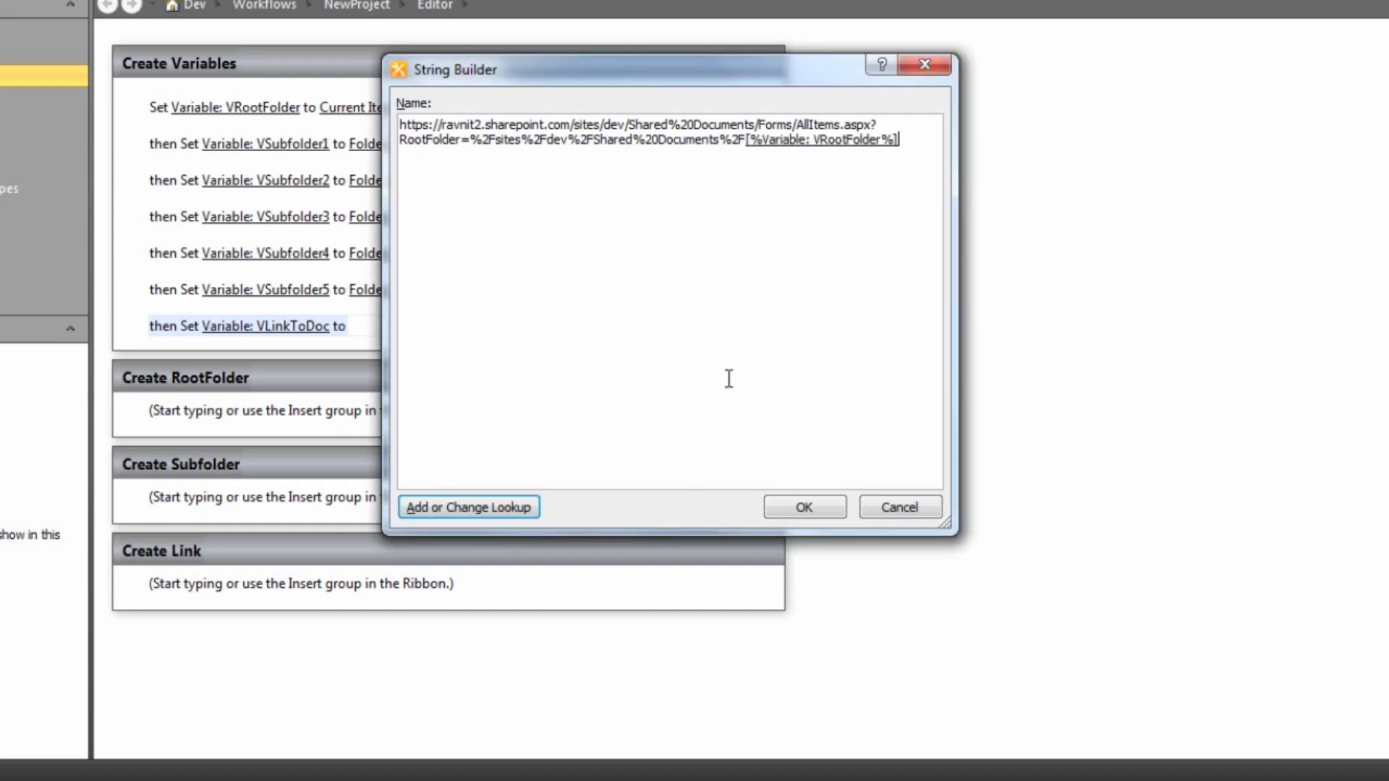
Append ", Project documents" as the link's description and accept the string as the value of VLinkToDoc.
type(", Link")
key("BackSpace")
type("Project documents")
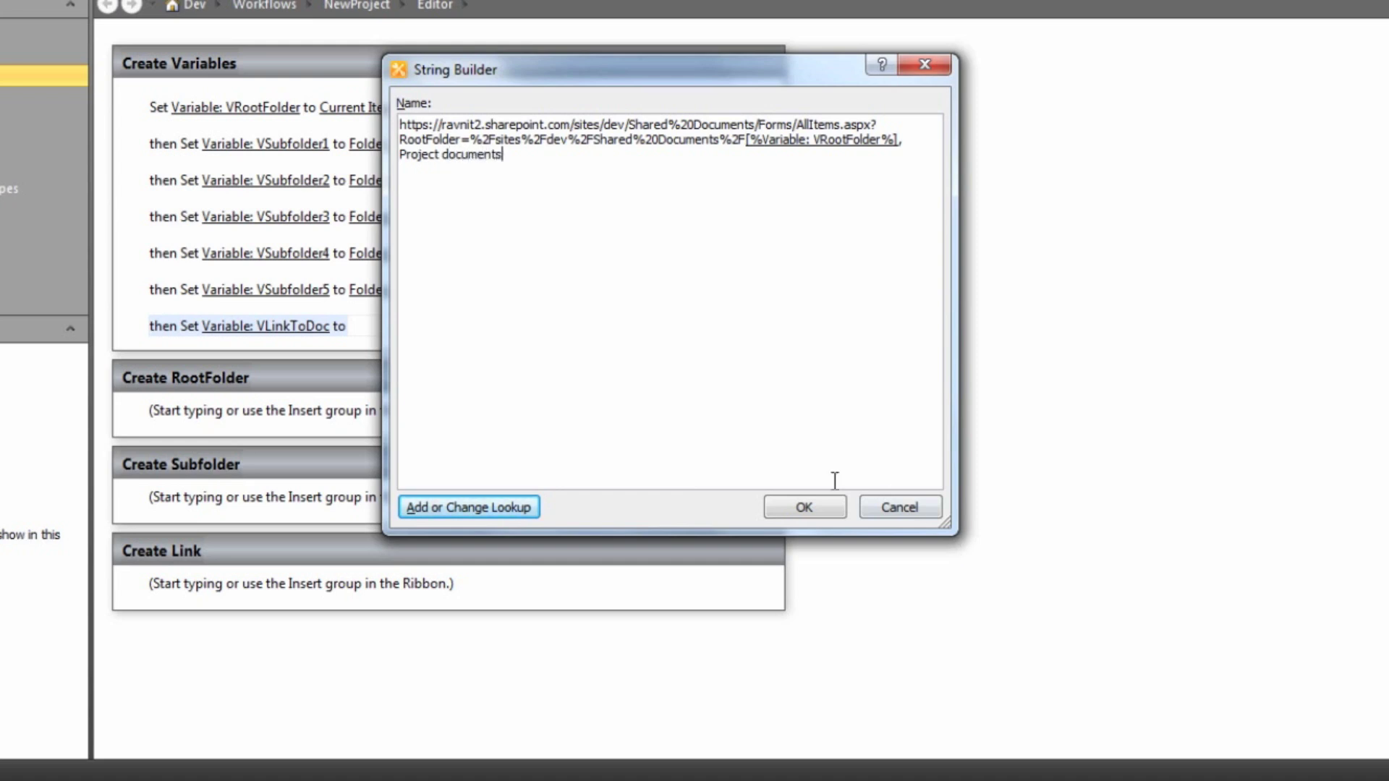
left_click(819, 515)
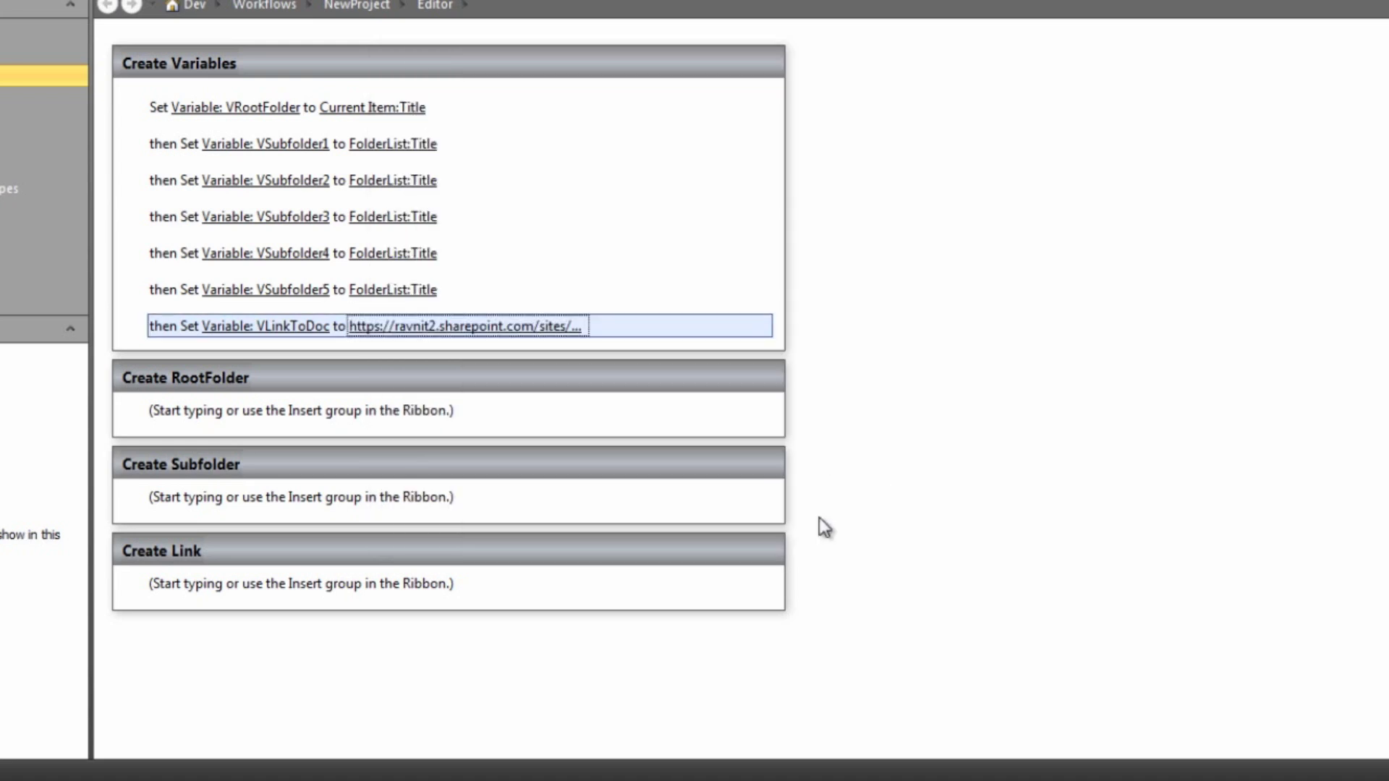
Add a Create List Item action to the Create RootFolder step, targeting the Shared Documents library.
left_click(606, 427)
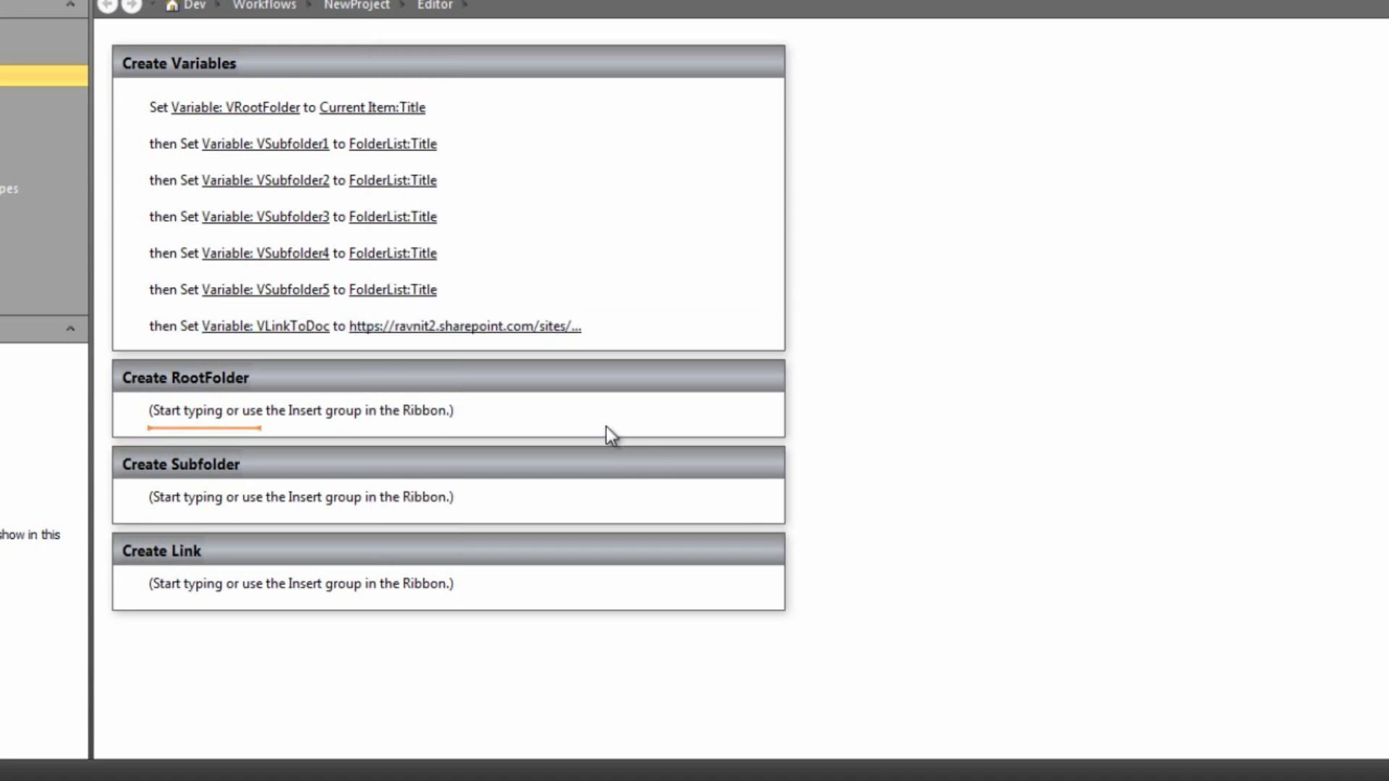
type("c")
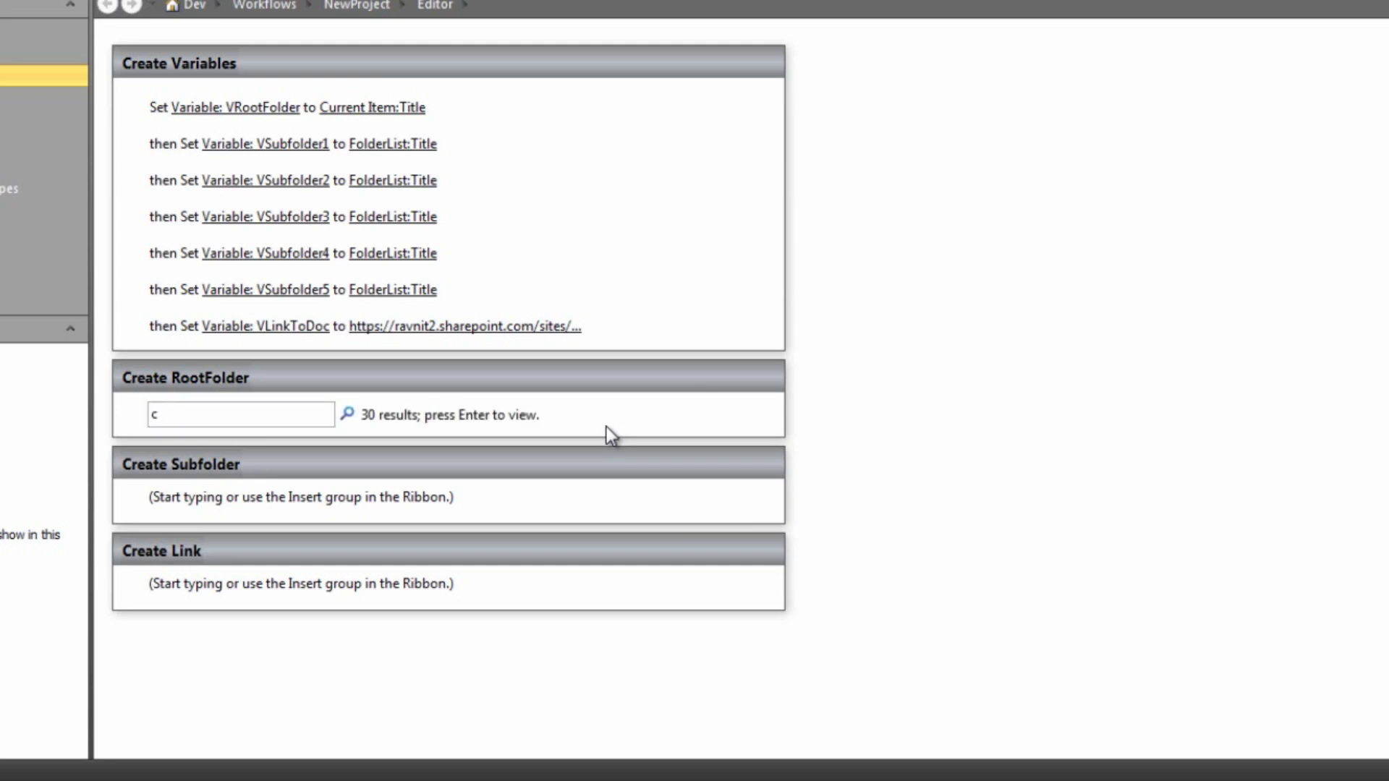
type("reate lis")
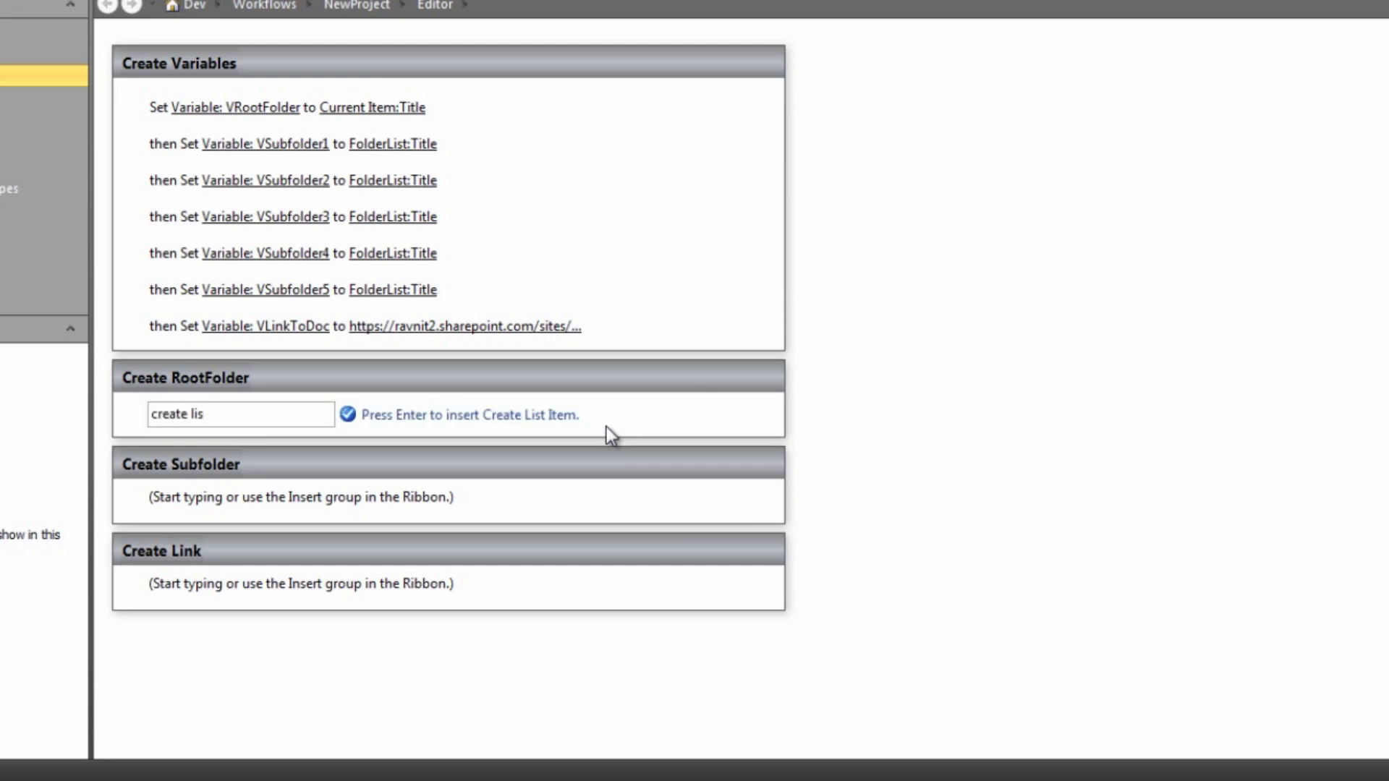
key("Return")
key("Return")
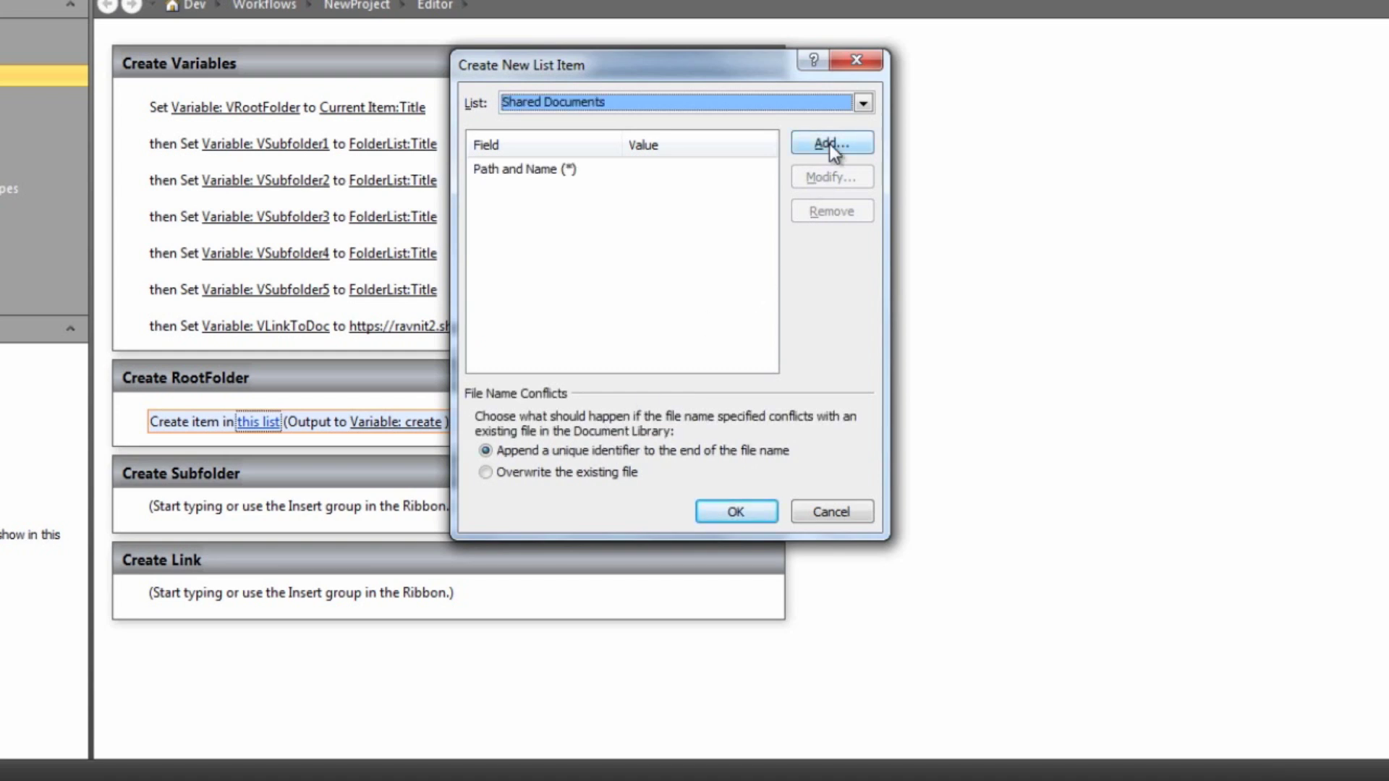
Assign the value Folder to the Content Type ID field of the root folder item.
left_click(830, 144)
left_click(792, 278)
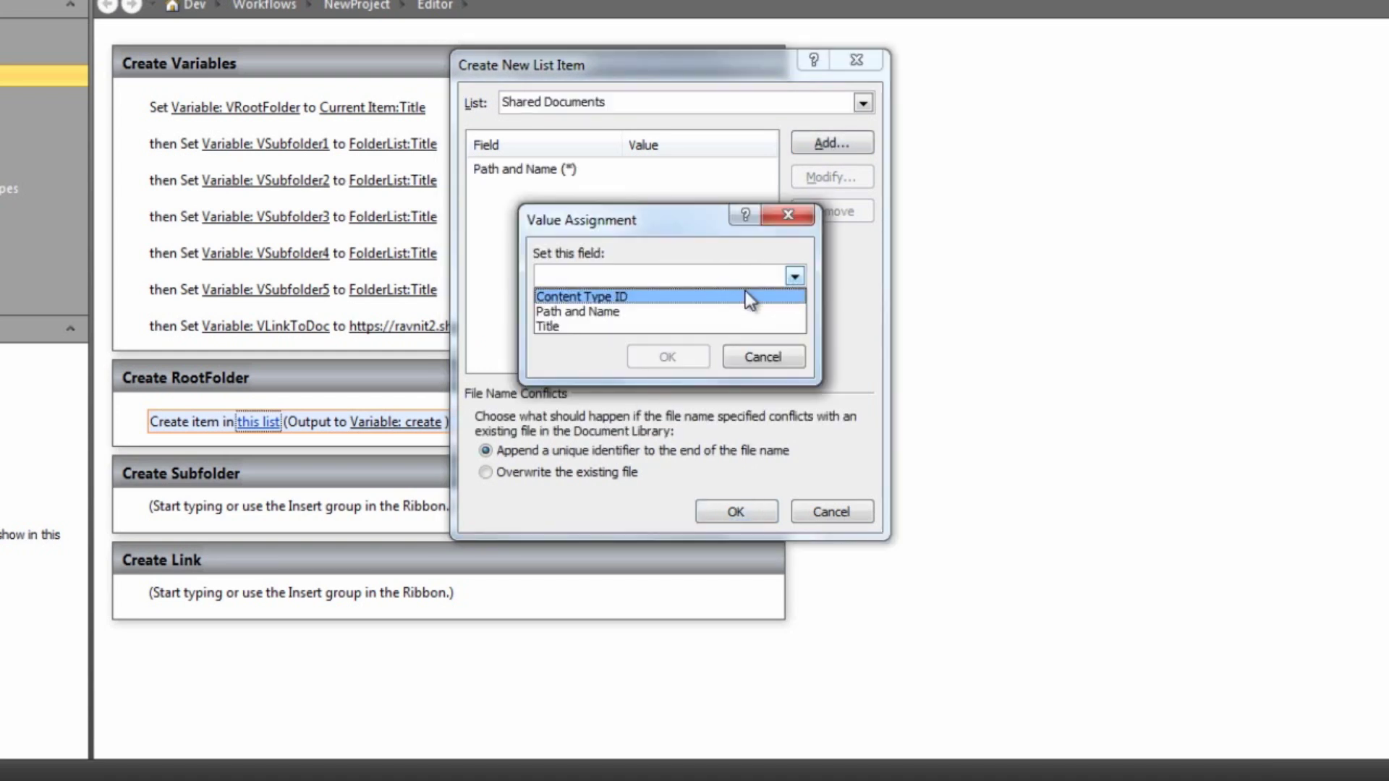
left_click(745, 290)
left_click(796, 320)
left_click(731, 359)
left_click(678, 361)
Set the root folder item's Path and Name to the workflow variable VRootFolder and accept the new list item.
left_click(671, 170)
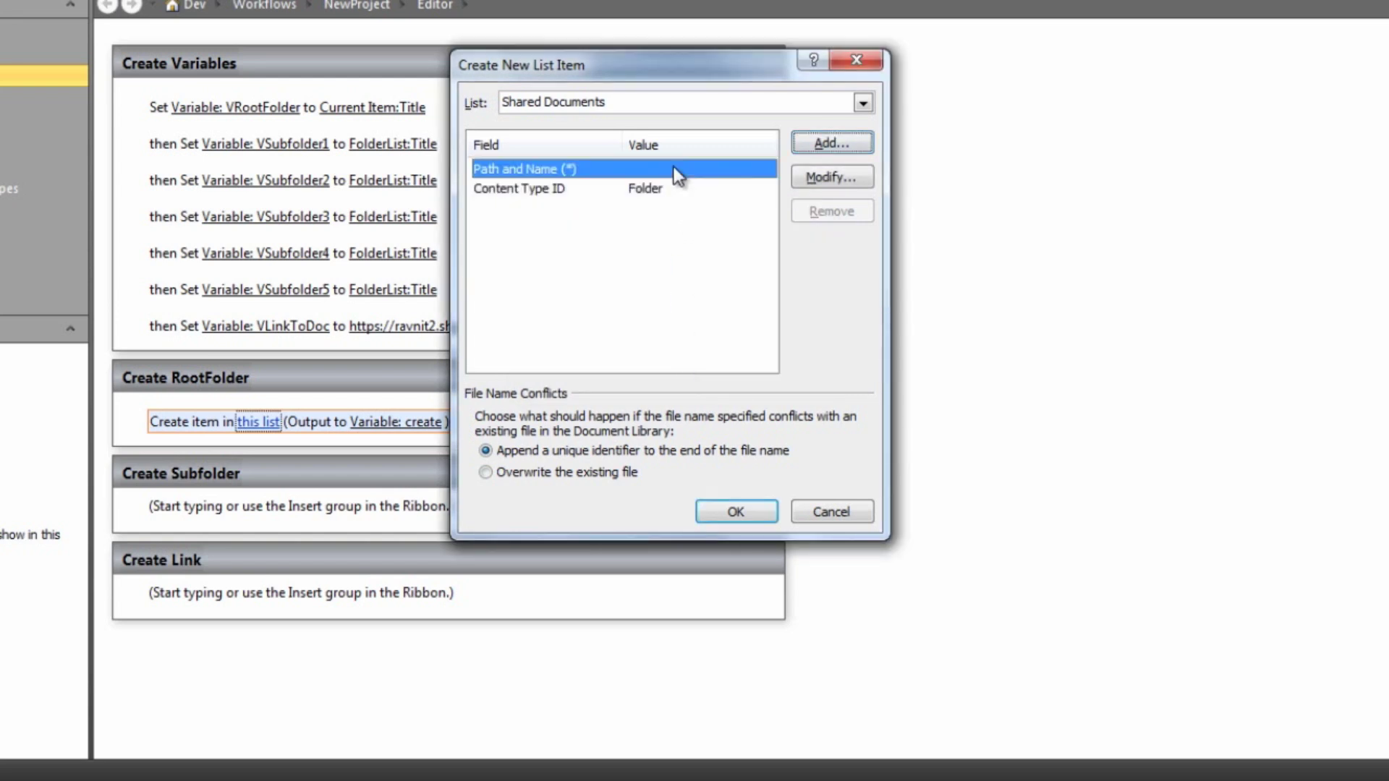
left_click(816, 181)
left_click(759, 322)
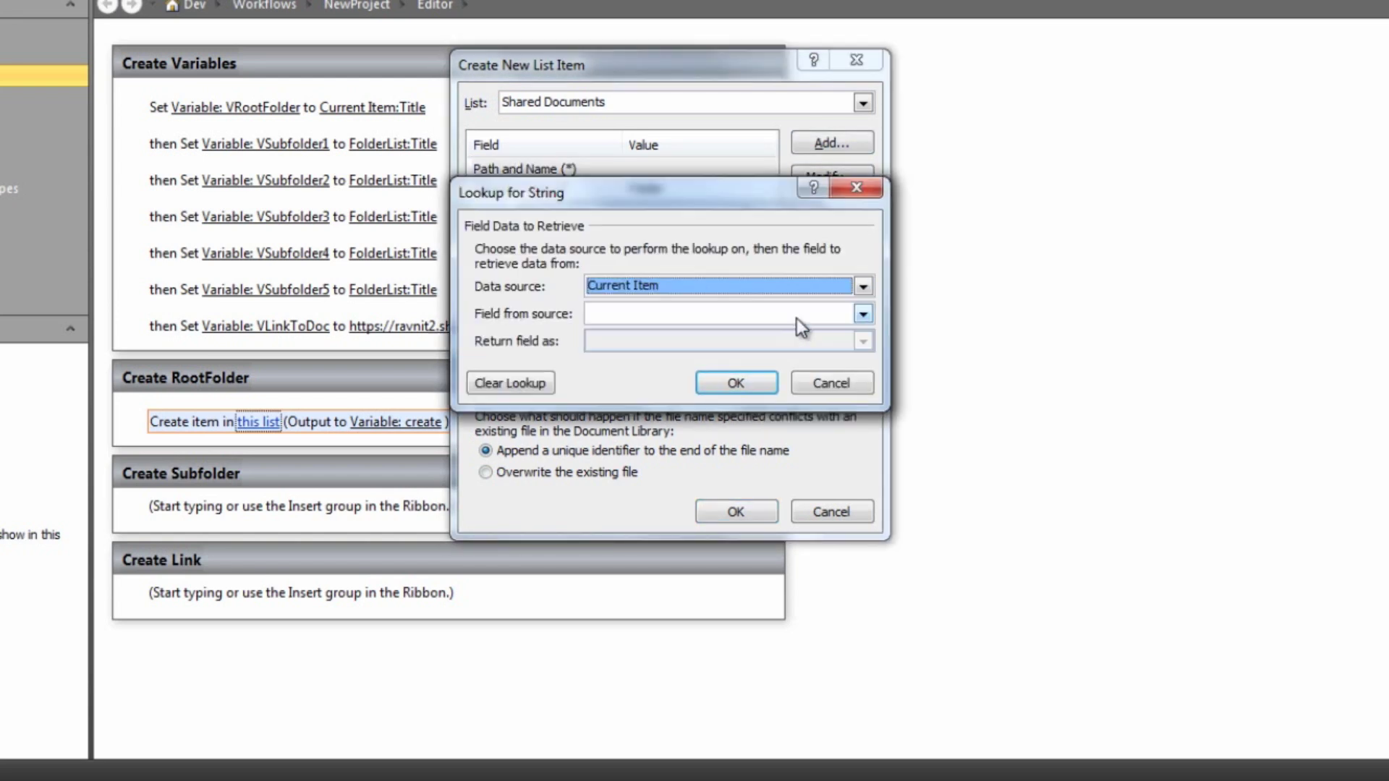
left_click(826, 290)
left_click(827, 326)
left_click(825, 316)
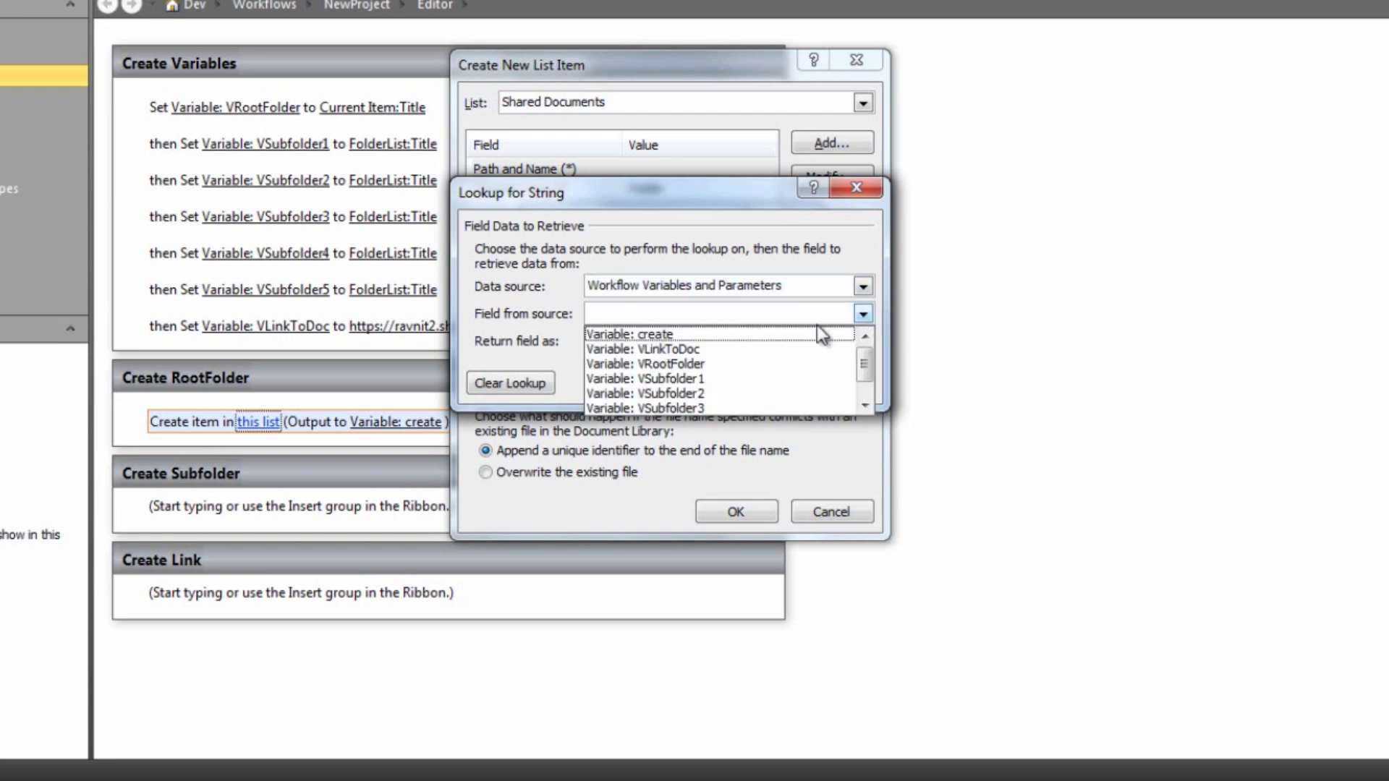
left_click(789, 360)
left_click(735, 383)
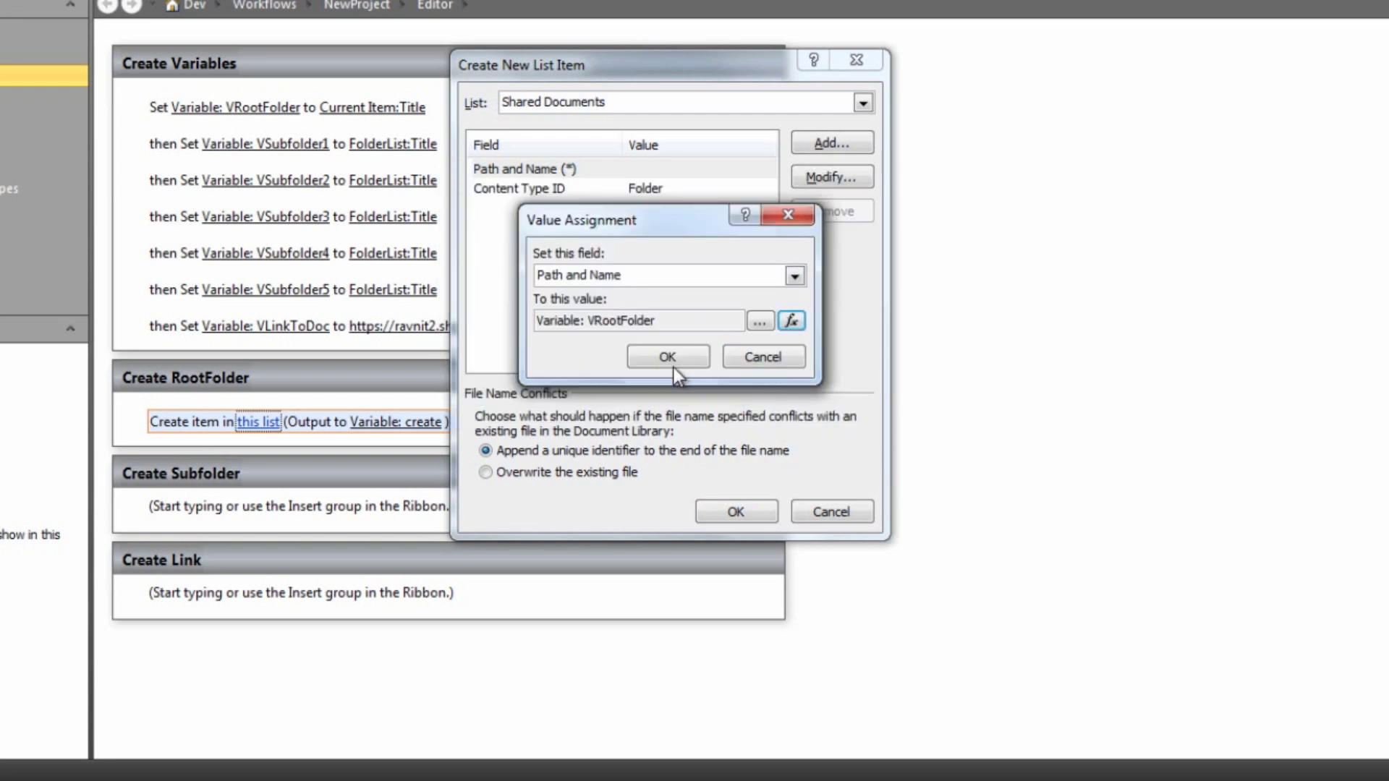
left_click(669, 356)
left_click(736, 511)
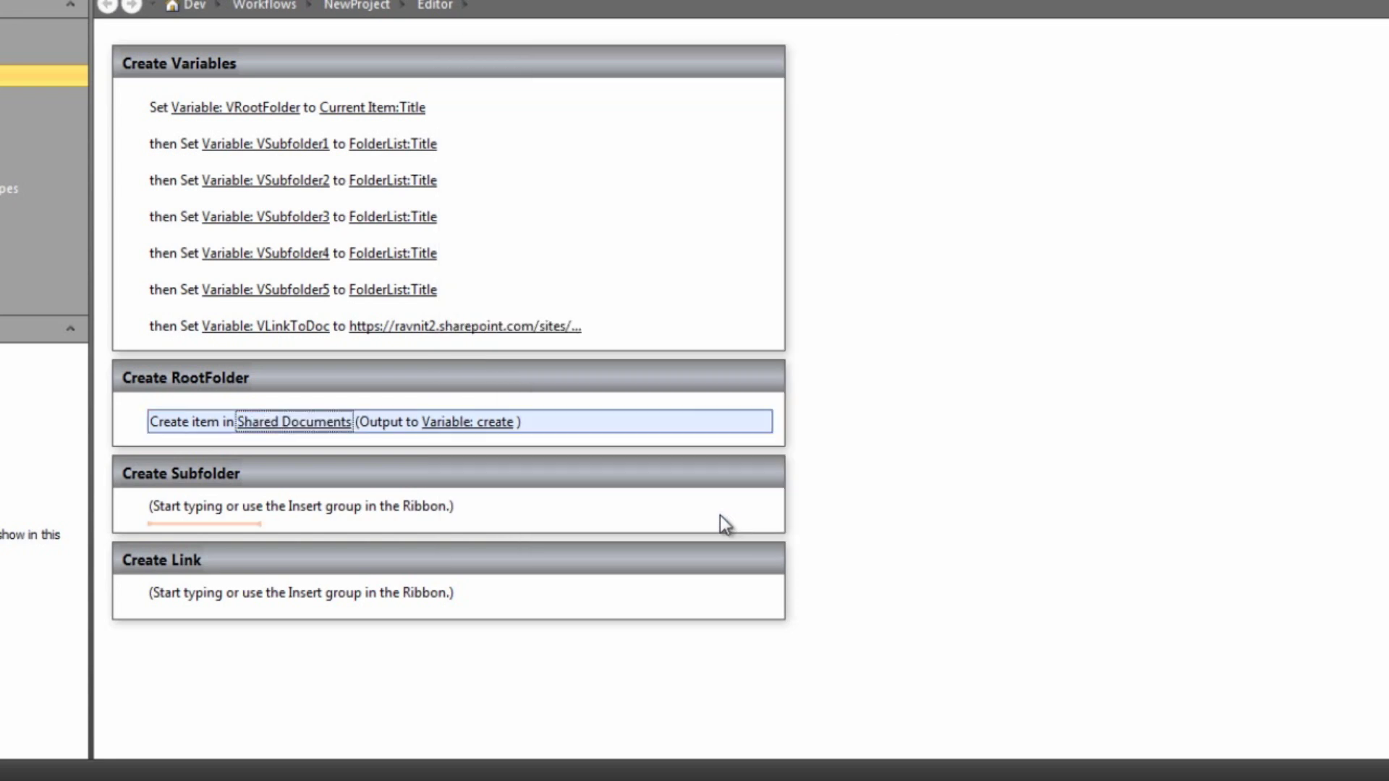
Add a Create List Item action to the Create Subfolder step, targeting the Shared Documents library.
left_click(263, 522)
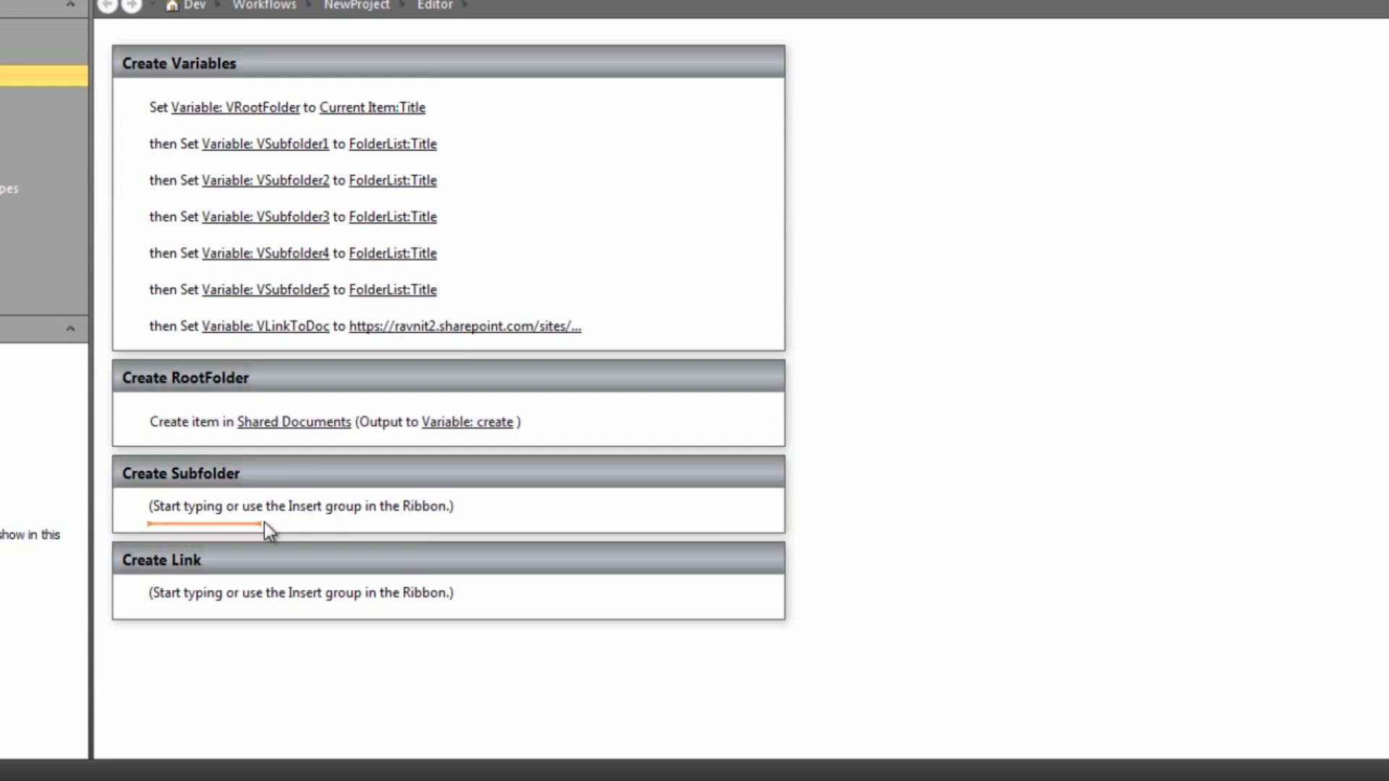
type("create li")
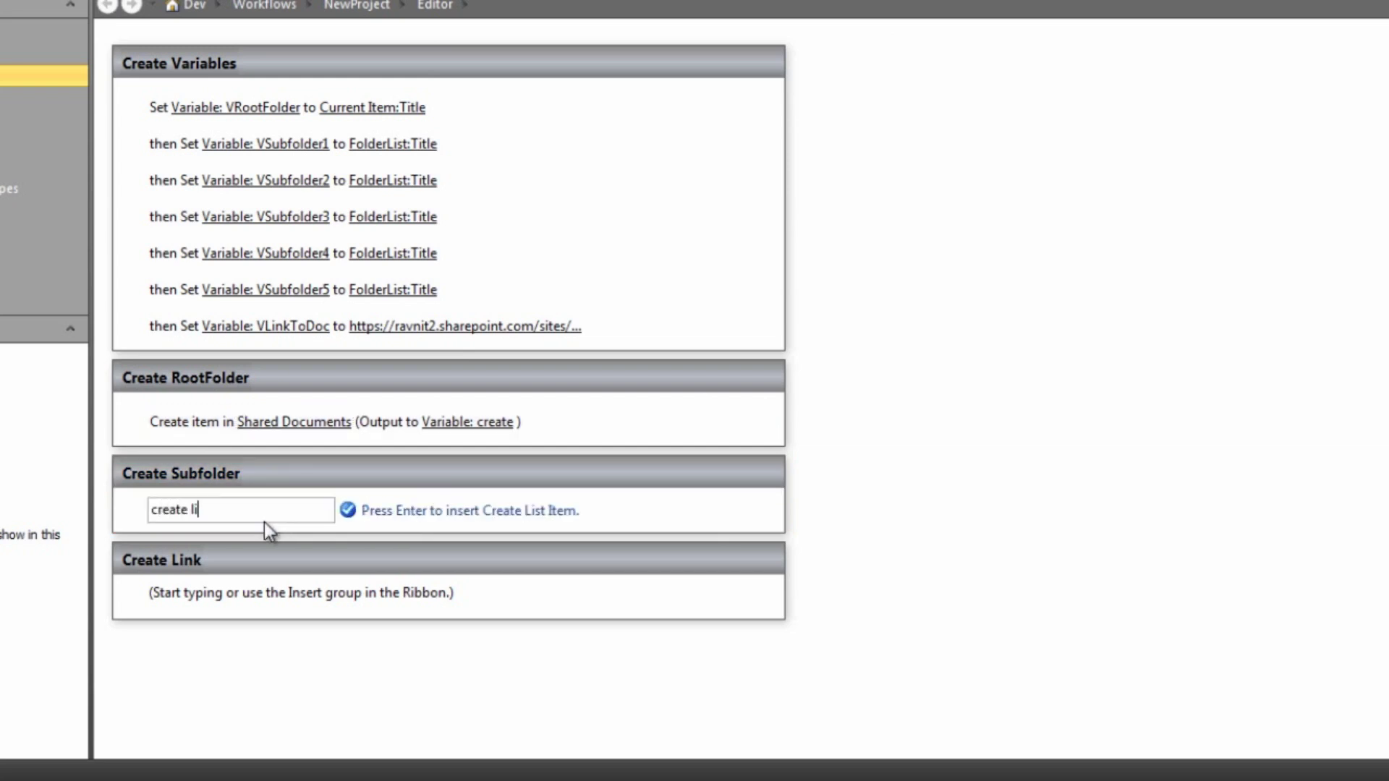
key("Return")
left_click(263, 523)
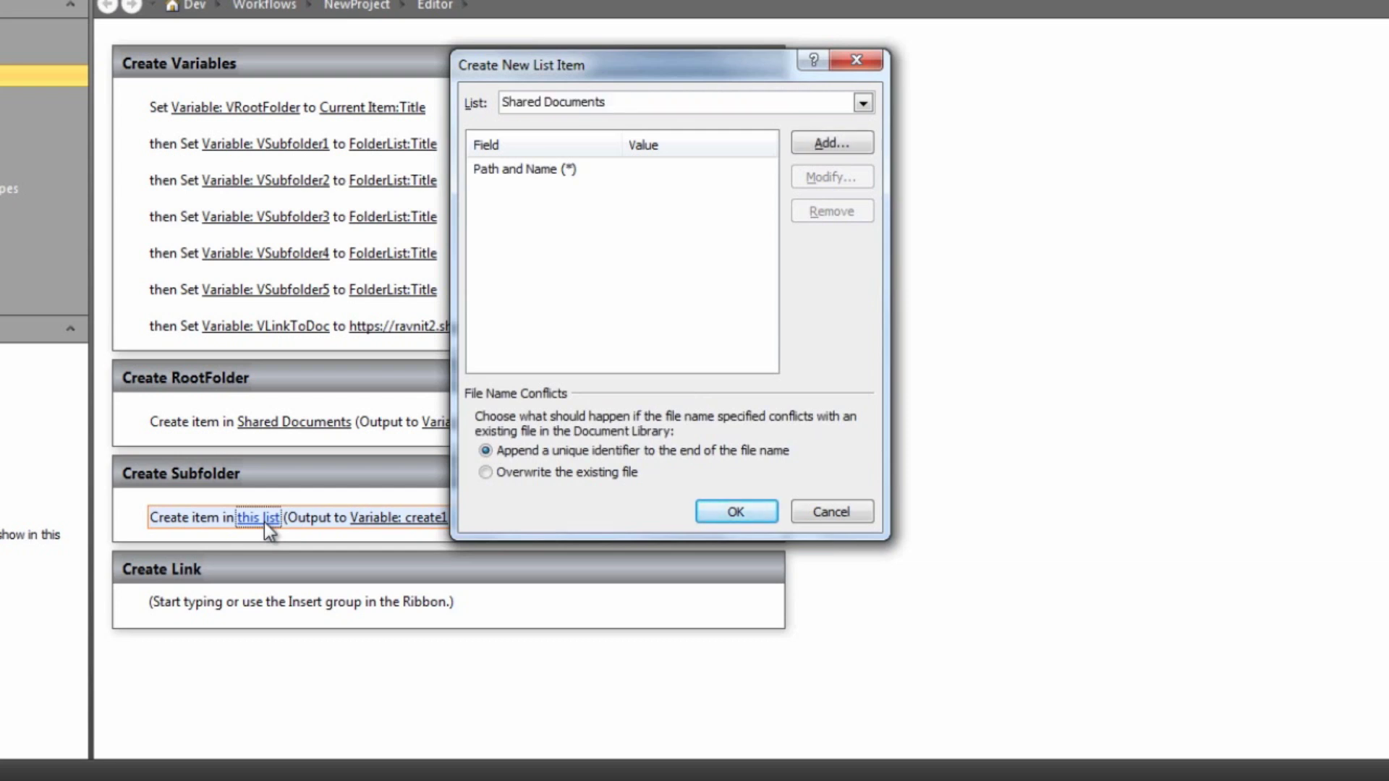
Assign the value Folder to the Content Type ID field of the first subfolder item.
left_click(831, 143)
key("Down")
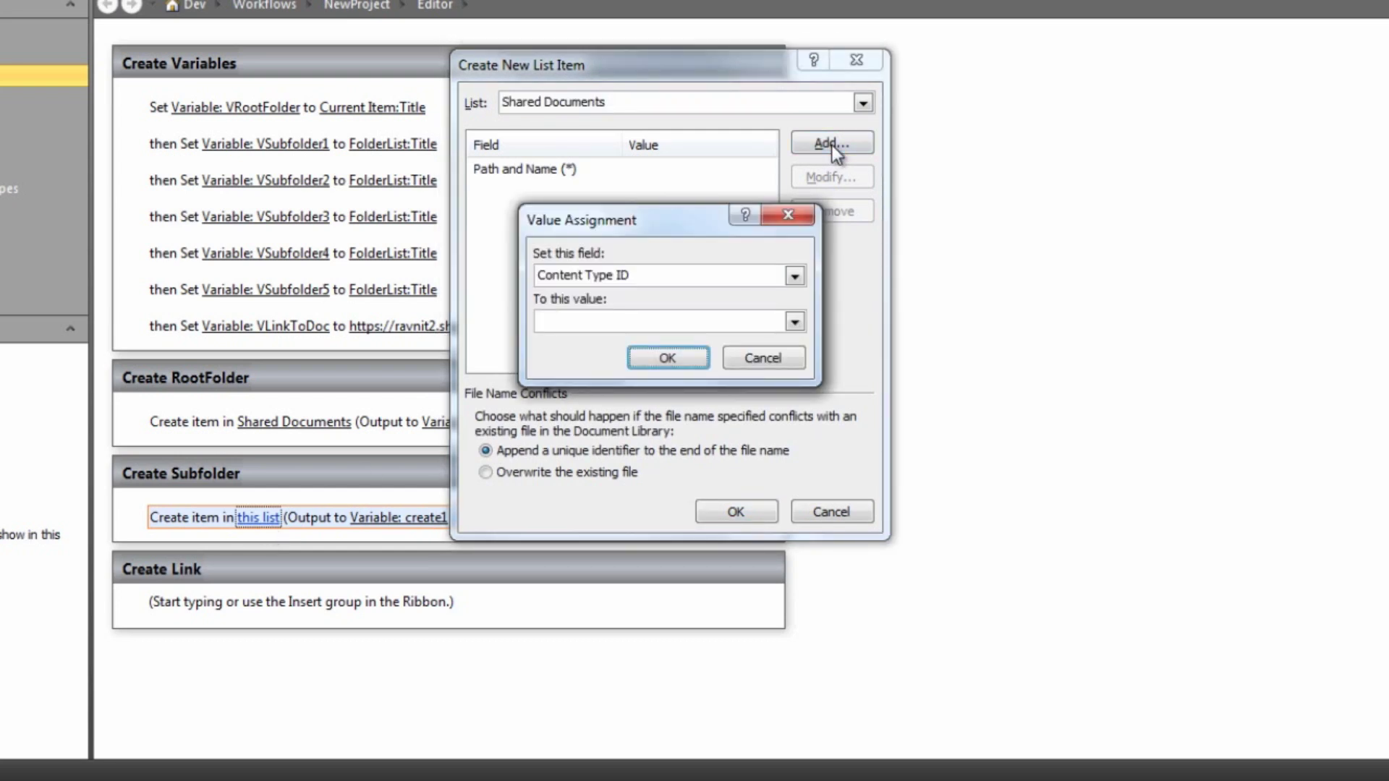
left_click(794, 321)
left_click(725, 357)
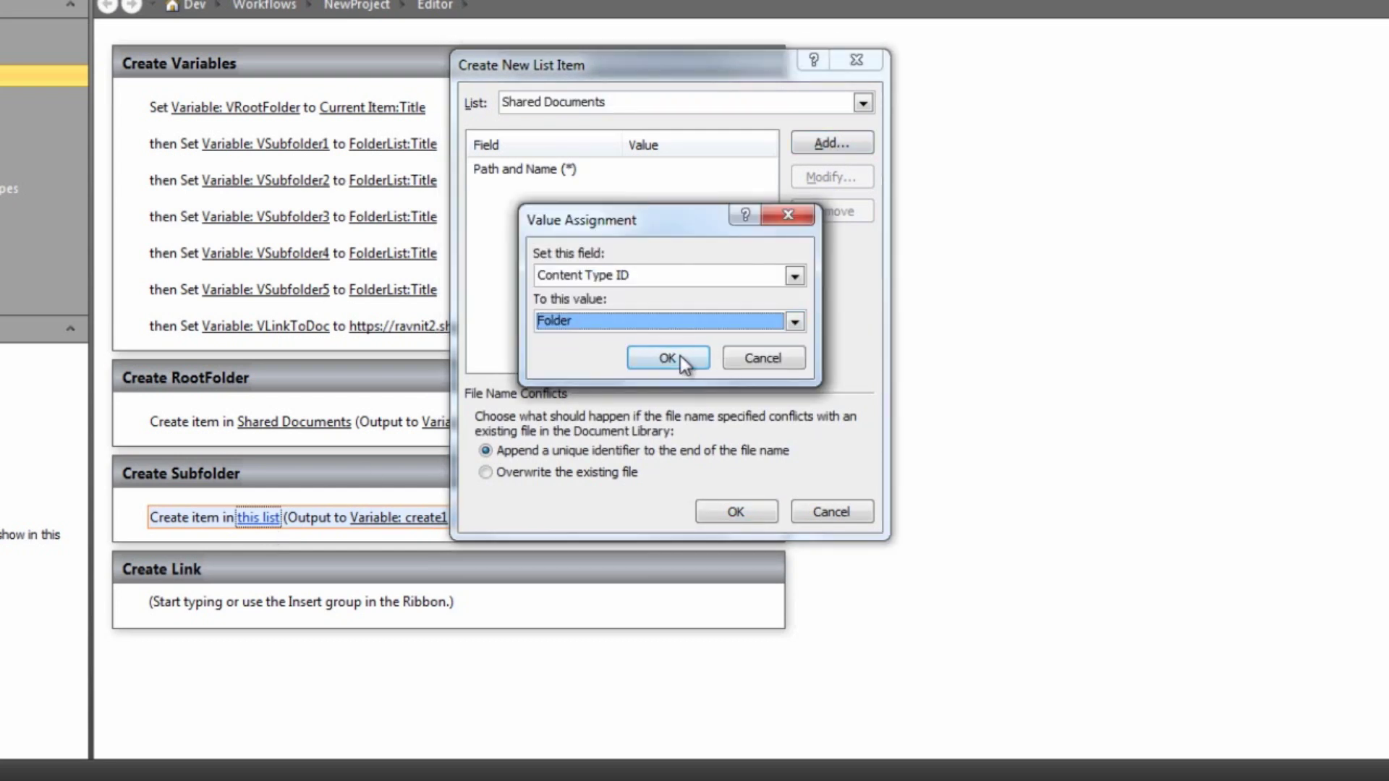
left_click(680, 356)
Build the first subfolder's Path and Name as a string starting with a lookup to variable VRootFolder followed by "/".
left_click(825, 178)
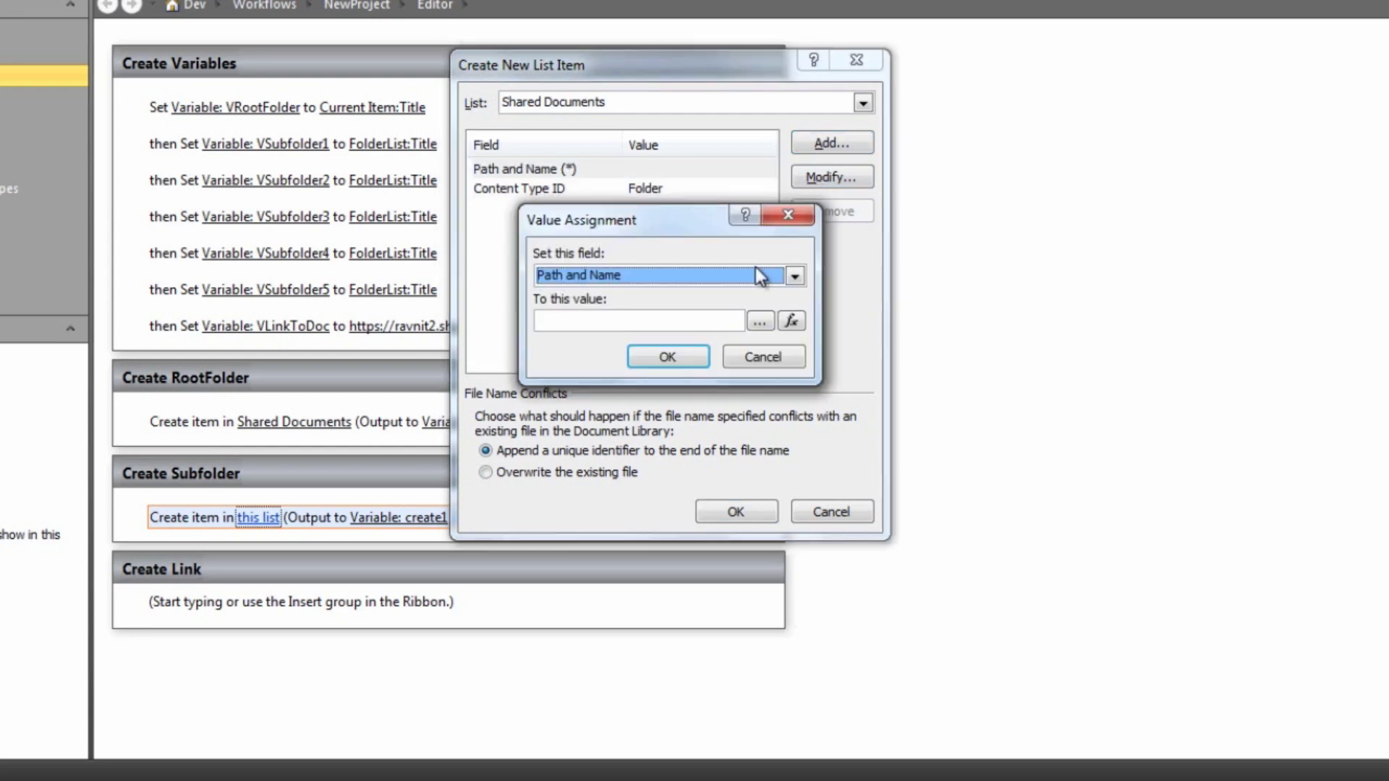
left_click(752, 320)
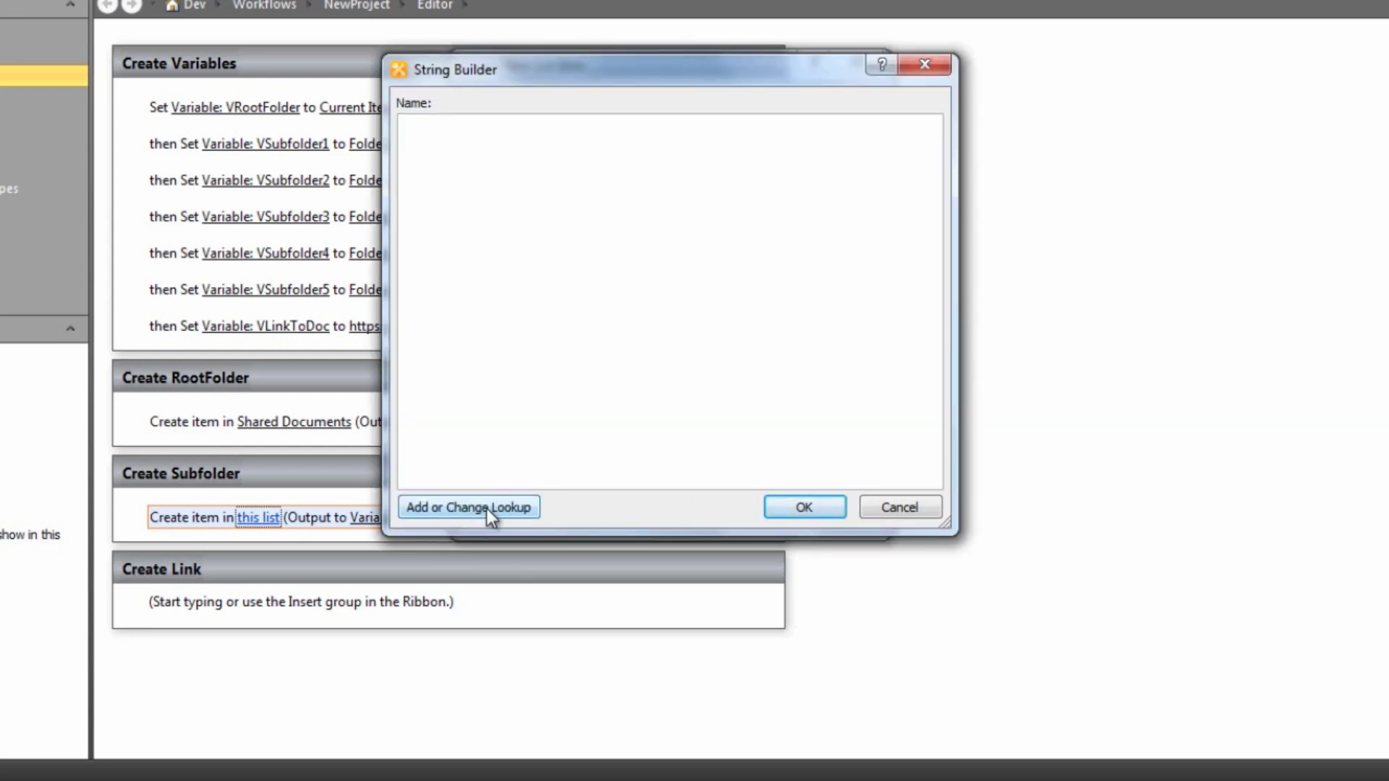
left_click(487, 507)
left_click(783, 286)
left_click(734, 322)
left_click(733, 323)
left_click(720, 378)
left_click(719, 376)
type("/")
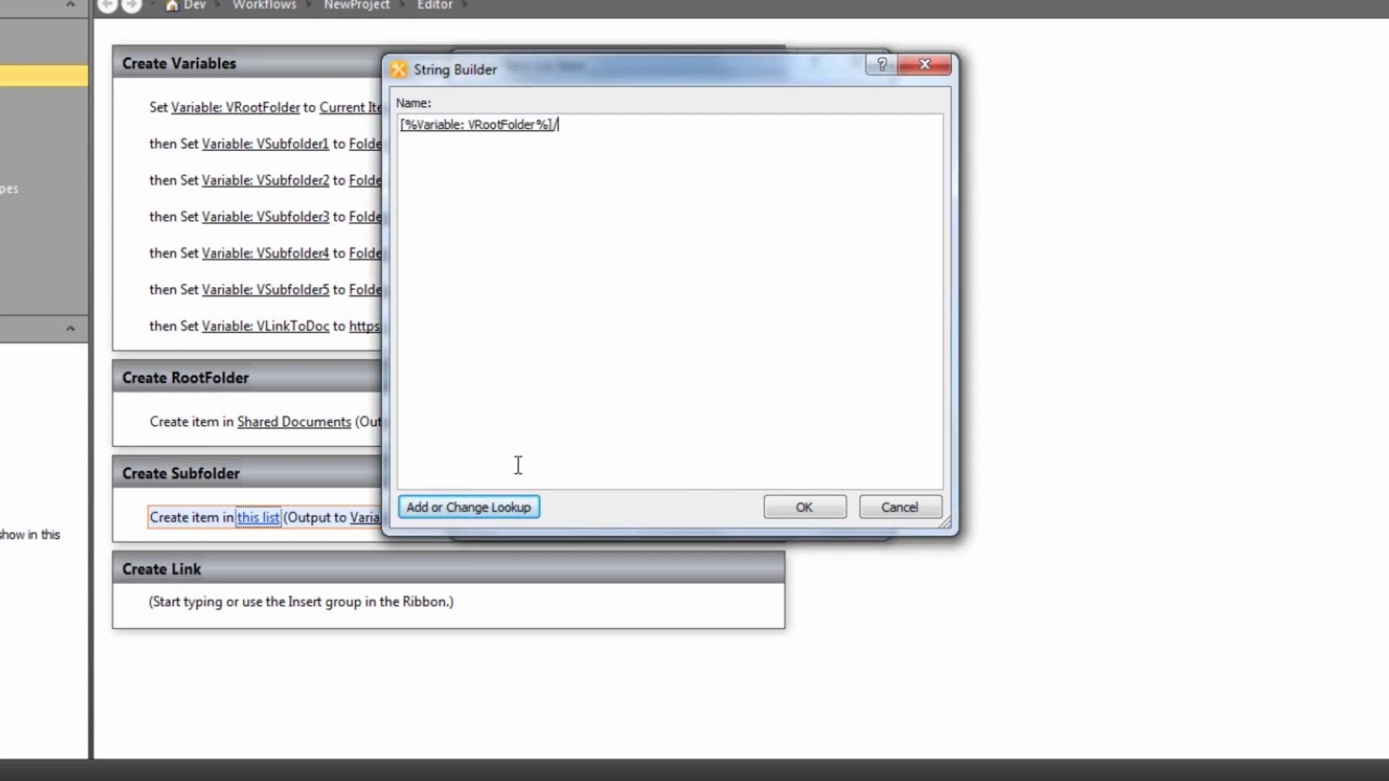
Append a lookup to the workflow variable VSubfolder1 to the path string and accept the first subfolder item.
left_click(503, 510)
left_click(861, 288)
left_click(797, 324)
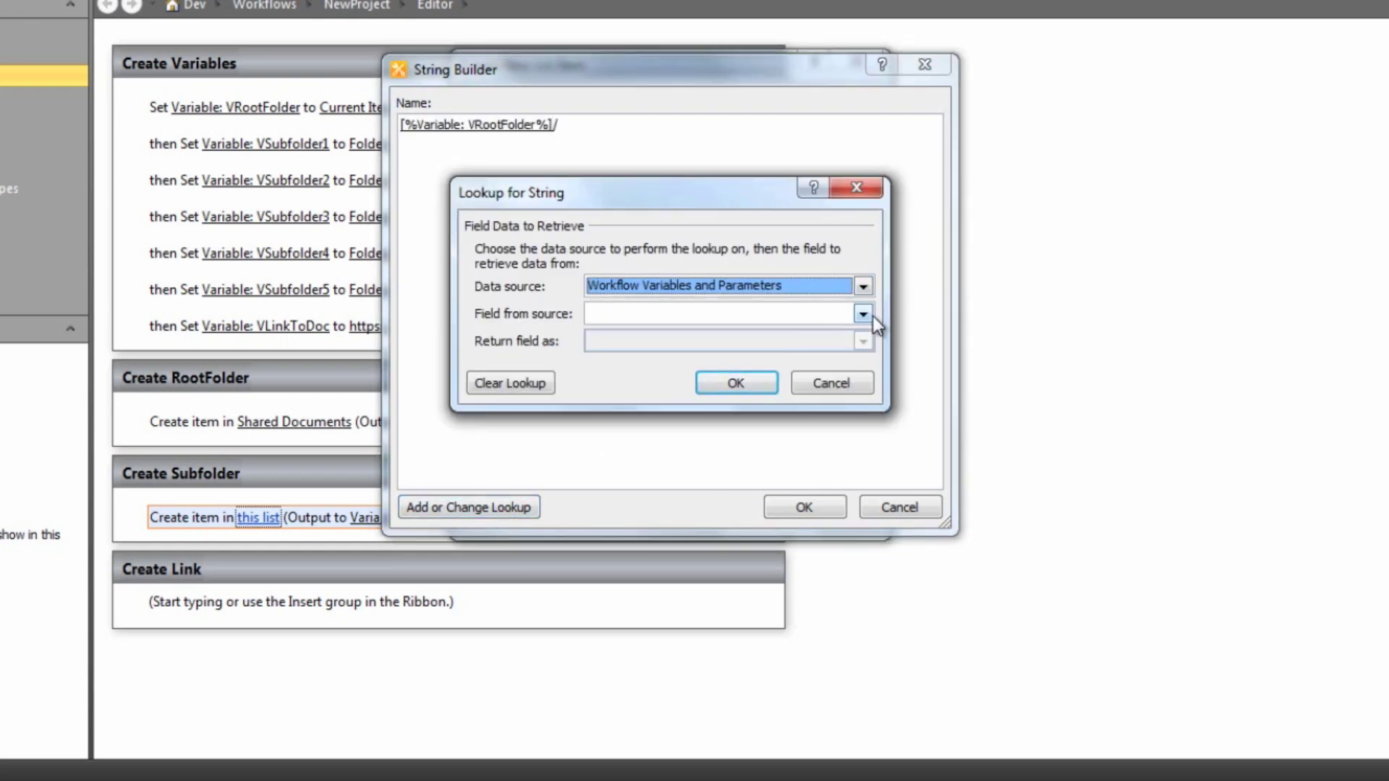
left_click(862, 314)
left_click(719, 394)
left_click(733, 382)
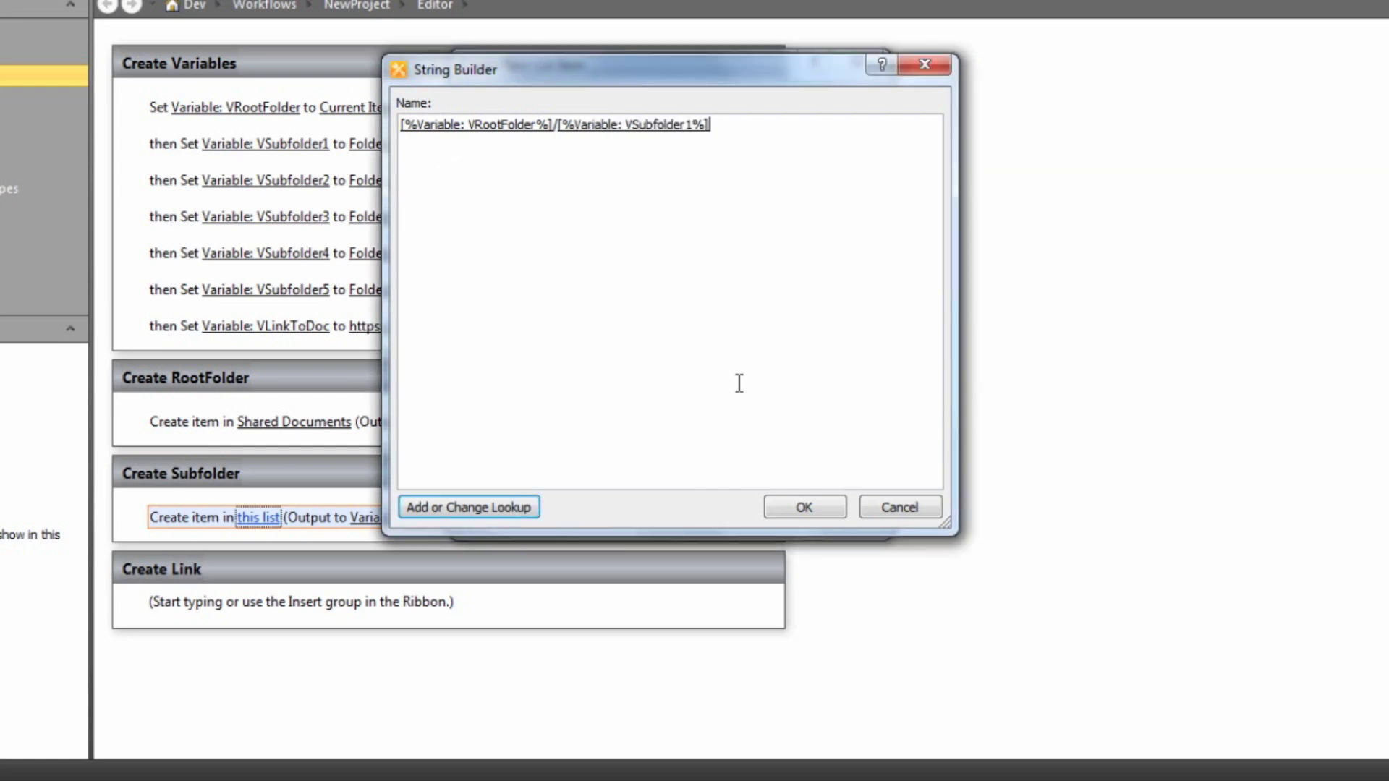
left_click(808, 507)
left_click(675, 358)
left_click(735, 511)
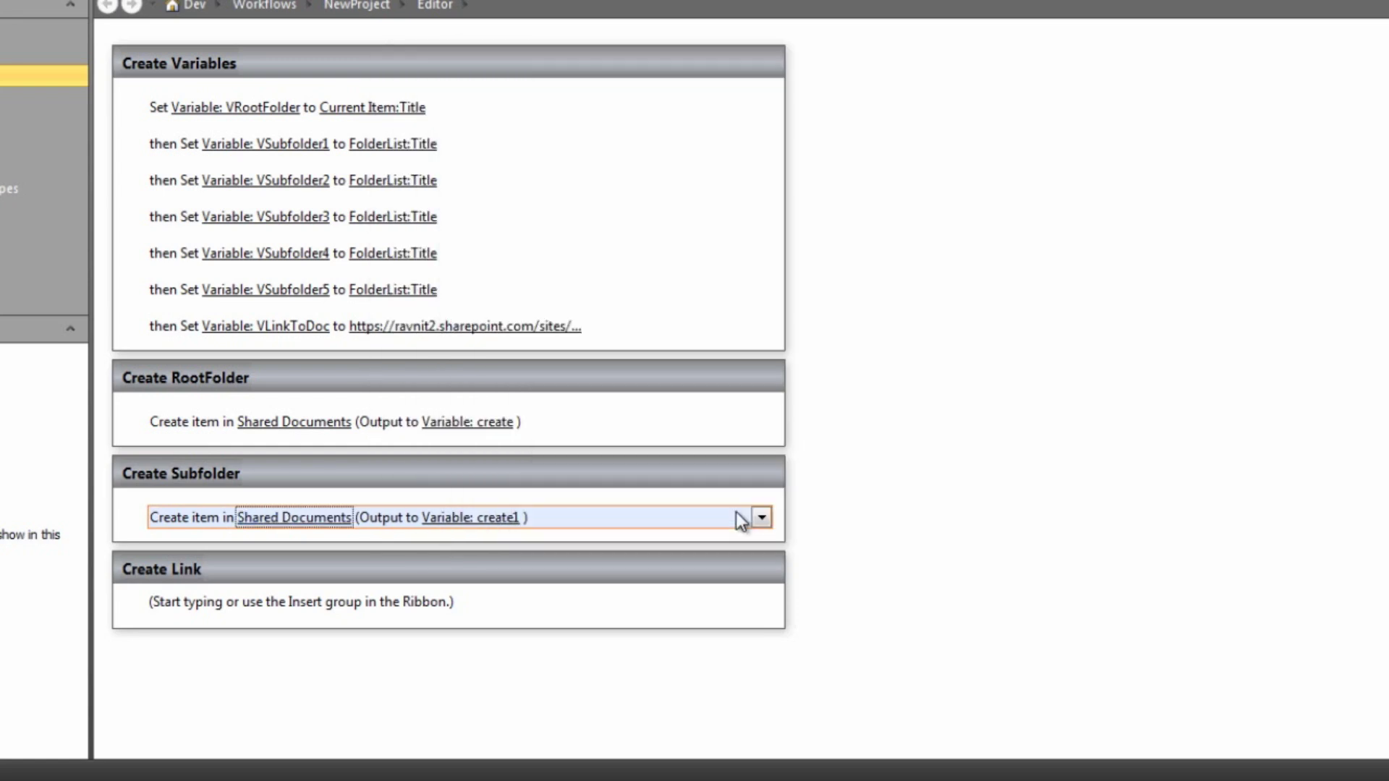
Add a second Create List Item action to the Create Subfolder step, targeting the Shared Documents library.
type("create")
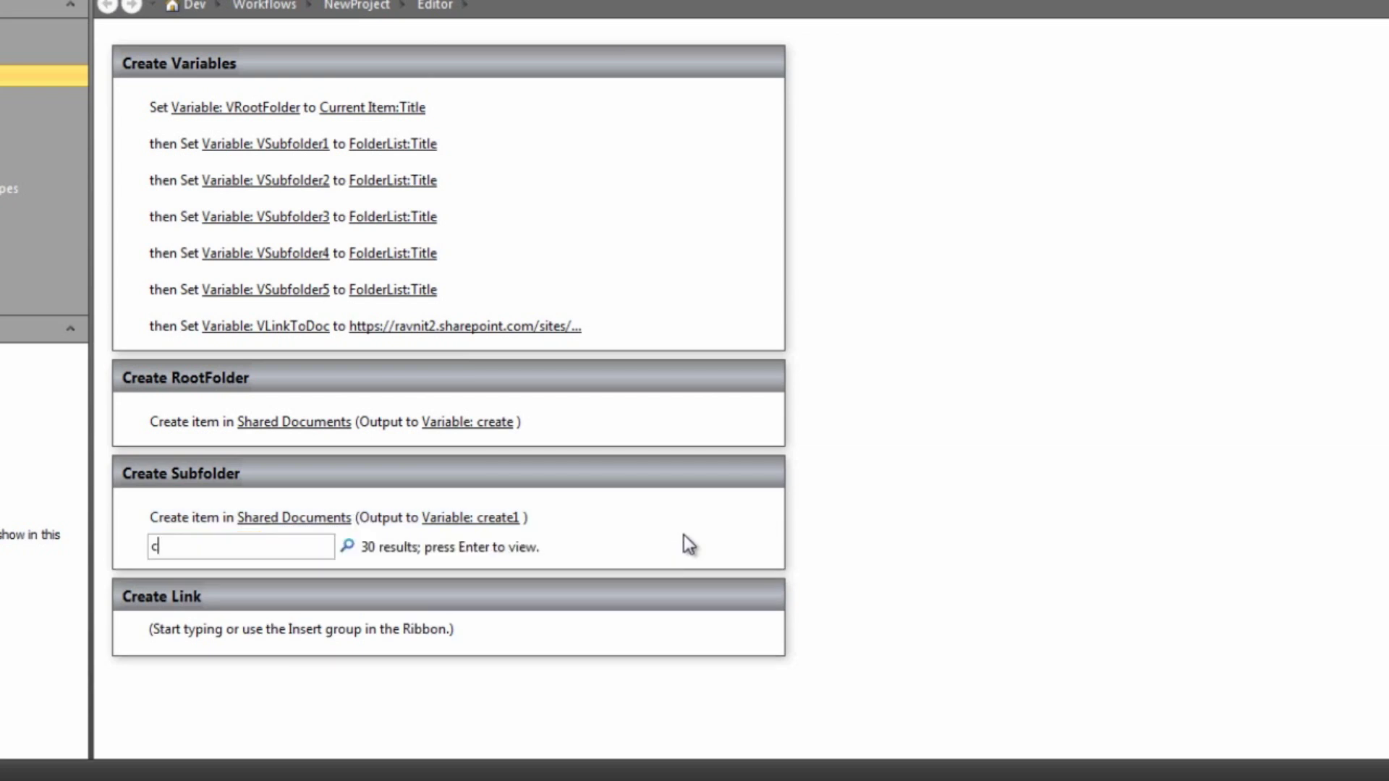
key("Return")
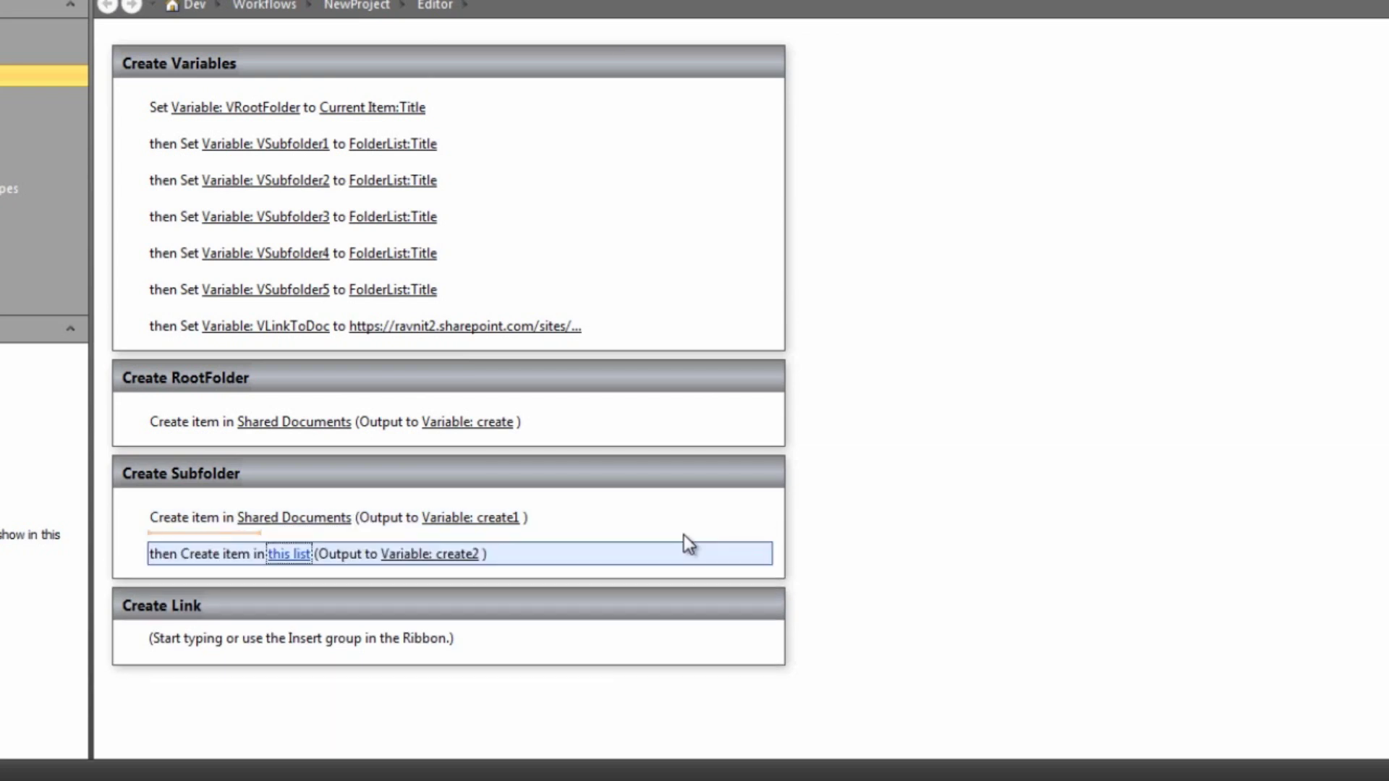
key("Return")
Assign the value Folder to the Content Type ID field of the second subfolder item.
left_click(843, 143)
left_click(766, 275)
left_click(794, 321)
left_click(771, 356)
left_click(697, 354)
Start the second subfolder's Path and Name string with a lookup to the workflow variable VRootFolder and "/".
left_click(752, 169)
left_click(813, 179)
left_click(756, 319)
left_click(507, 506)
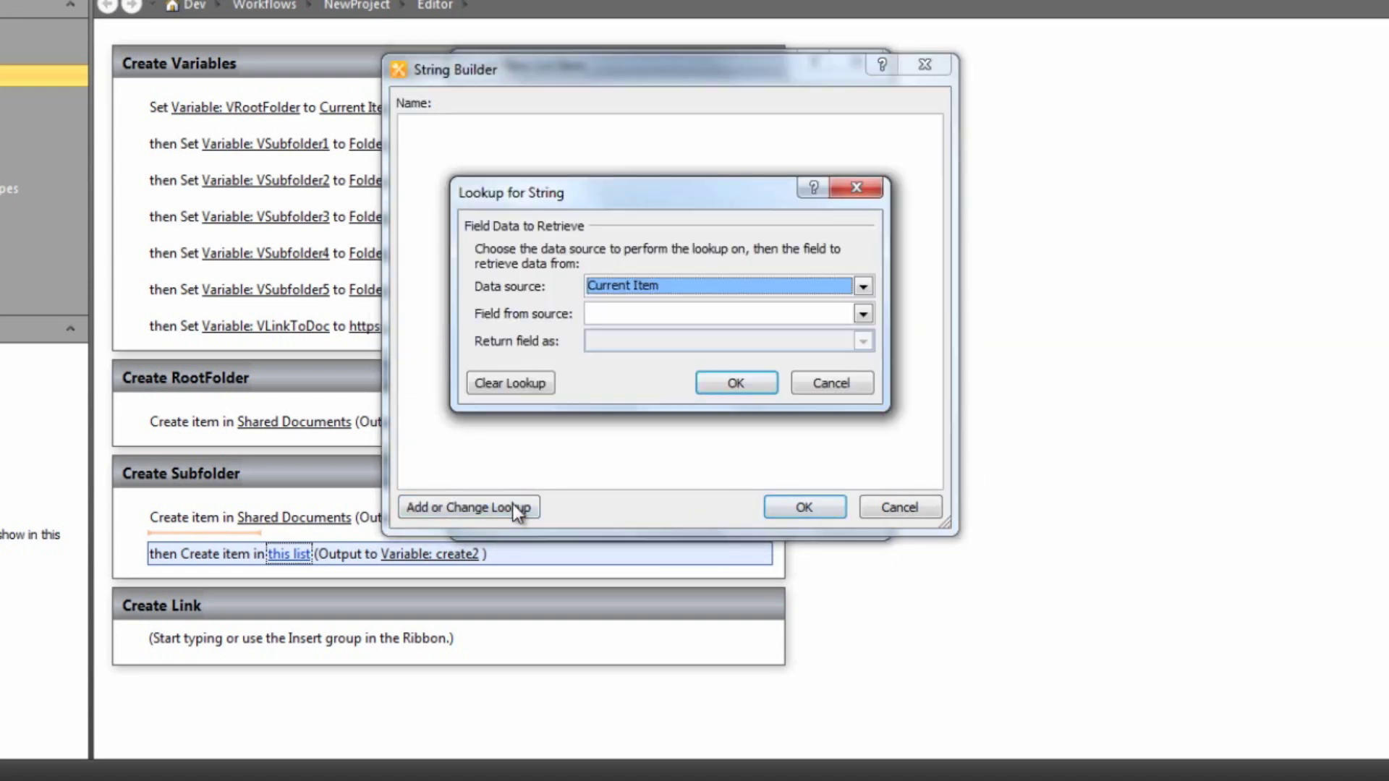
left_click(792, 285)
left_click(737, 324)
left_click(709, 312)
left_click(698, 385)
type("/")
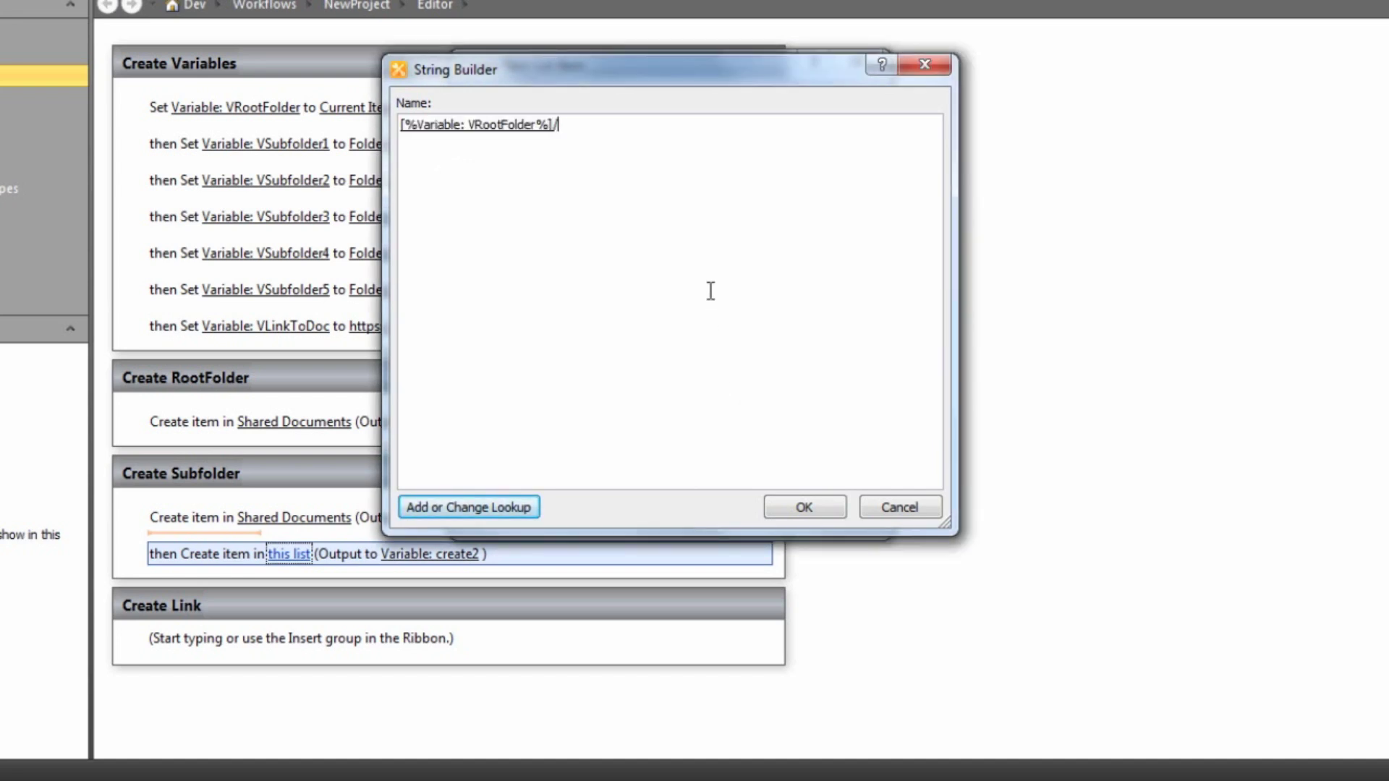
Append a lookup to the workflow variable VSubfolder2 to the path string and accept the second subfolder item.
left_click(502, 507)
scroll(865, 313, "down", 1)
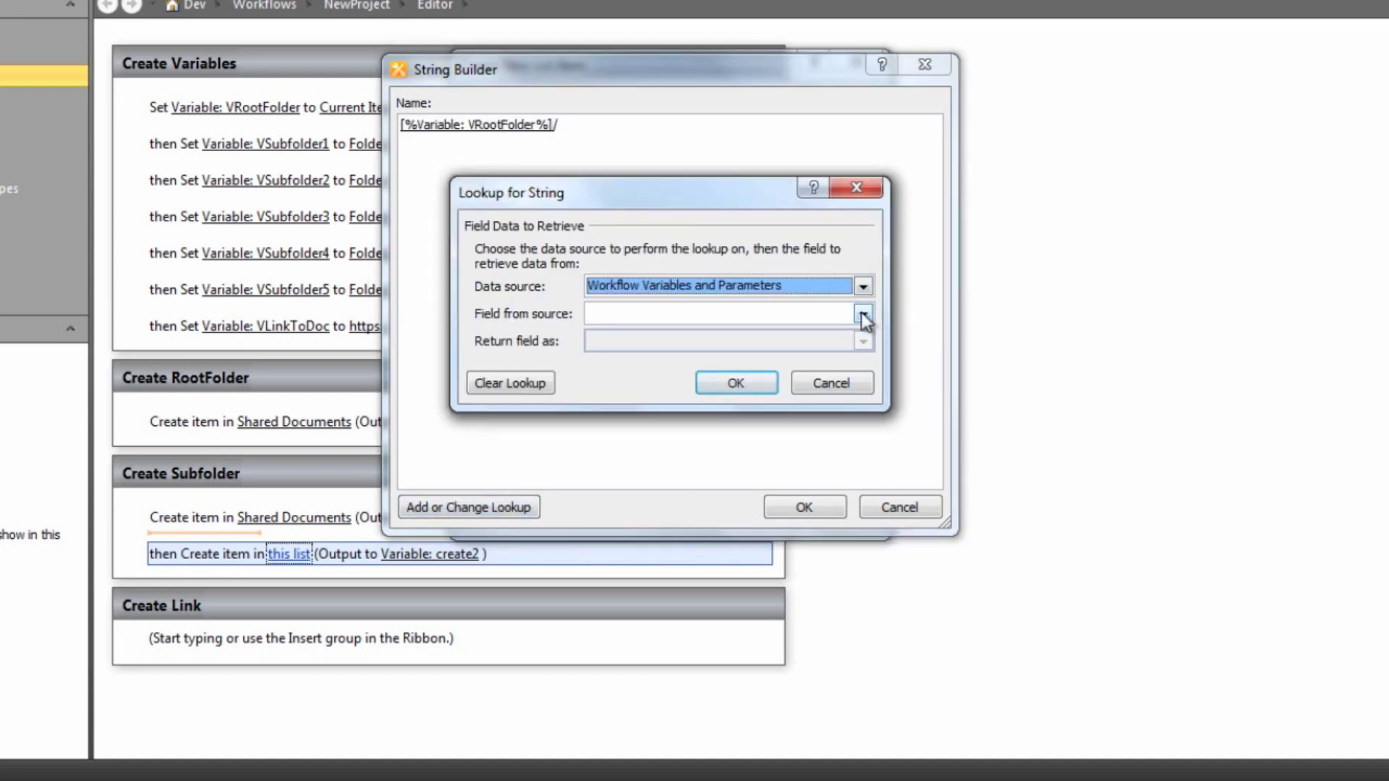
left_click(863, 314)
scroll(860, 402, "down", 1)
left_click(846, 403)
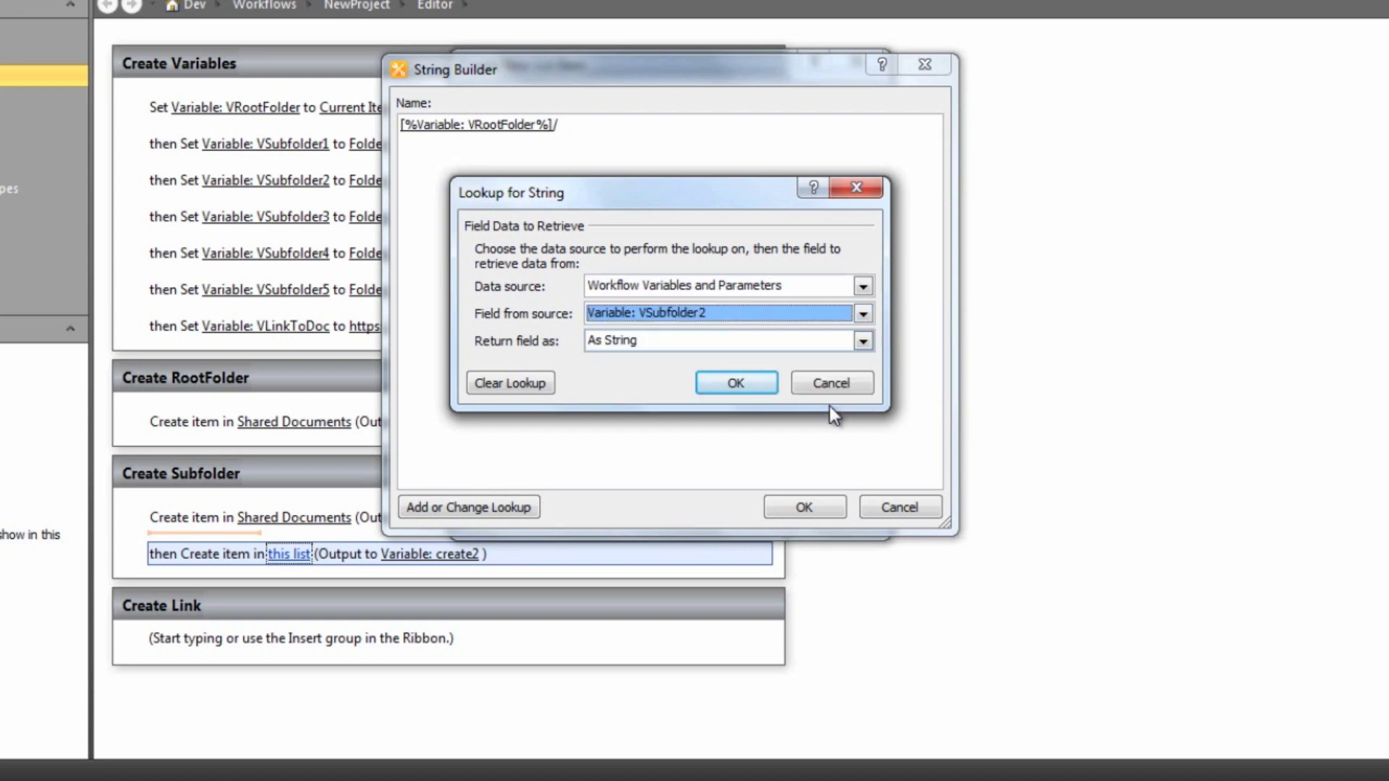
left_click(740, 385)
left_click(805, 505)
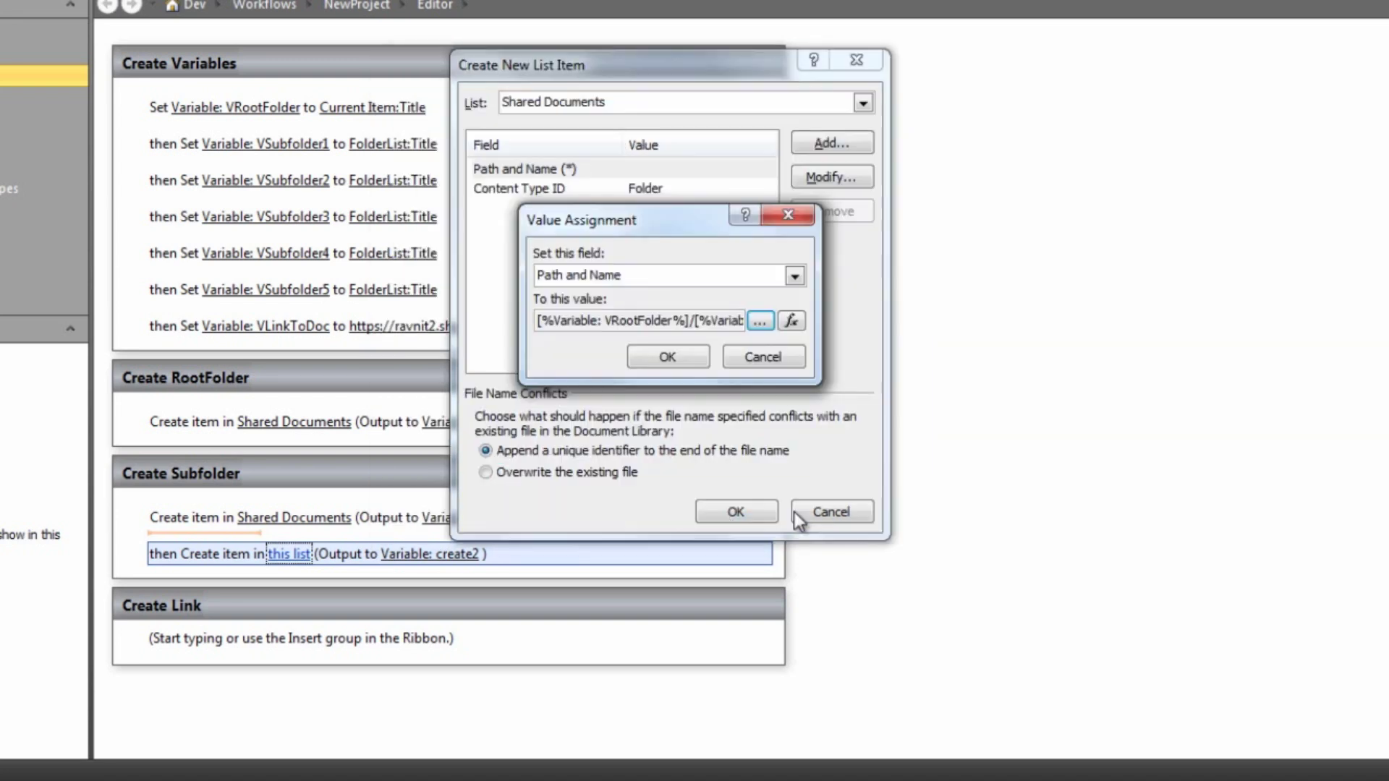
left_click(691, 358)
left_click(734, 511)
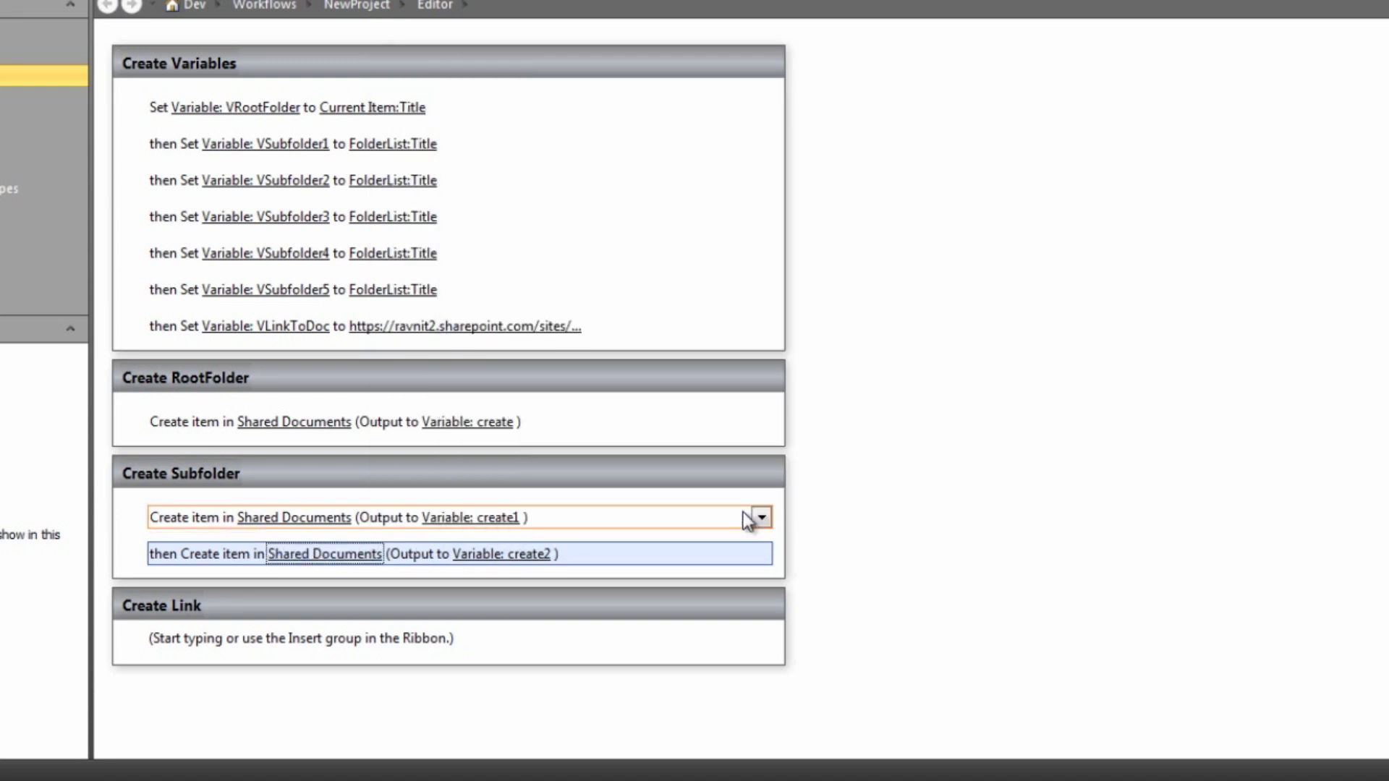
Add a third Create List Item action to the Create Subfolder step, targeting the Shared Documents library.
left_click(631, 568)
type("create li")
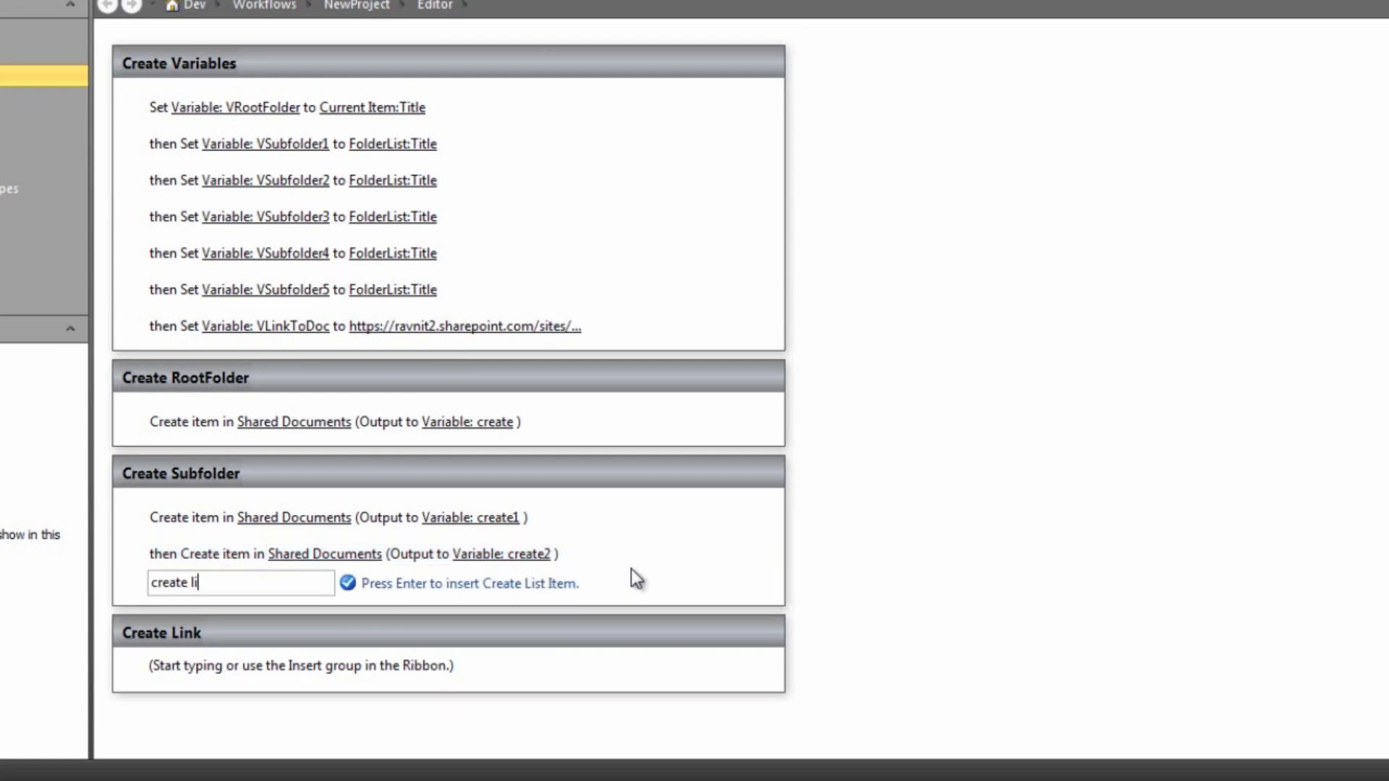
key("Return")
key("Return")
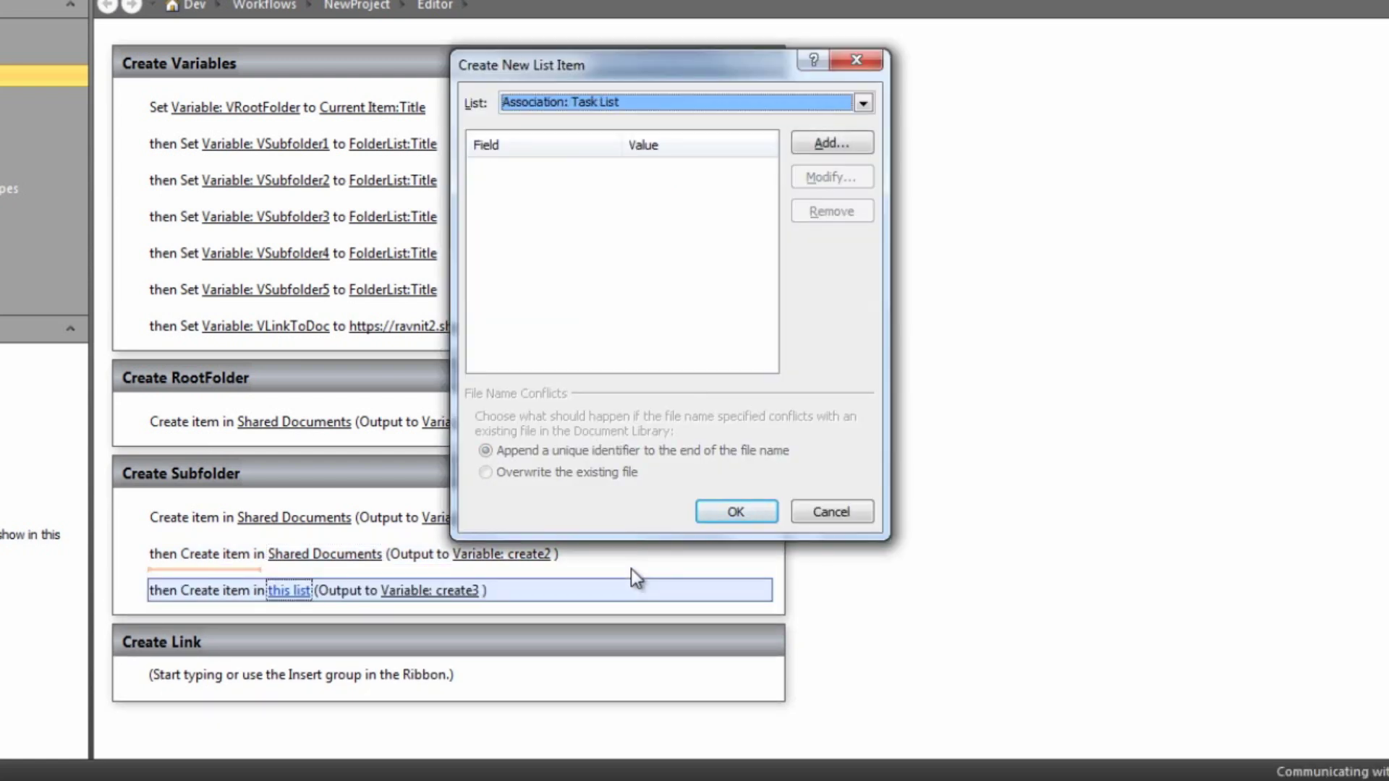
key("s")
Assign the value Folder to the Content Type ID field of the third subfolder item.
left_click(838, 143)
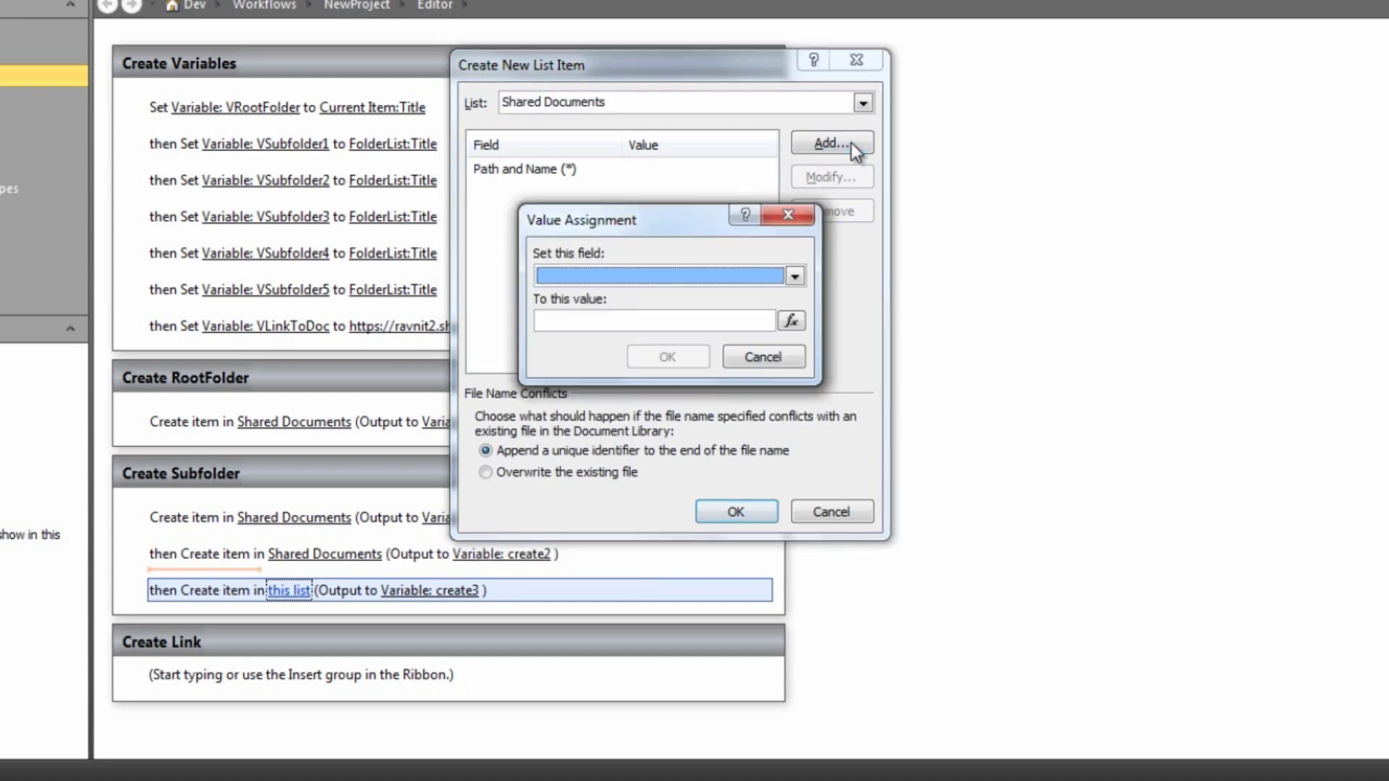
left_click(794, 275)
left_click(651, 307)
left_click(794, 321)
left_click(762, 356)
left_click(700, 354)
Start the third subfolder's Path and Name string with a lookup to the workflow variable VRootFolder and "/".
left_click(761, 166)
left_click(810, 181)
left_click(760, 319)
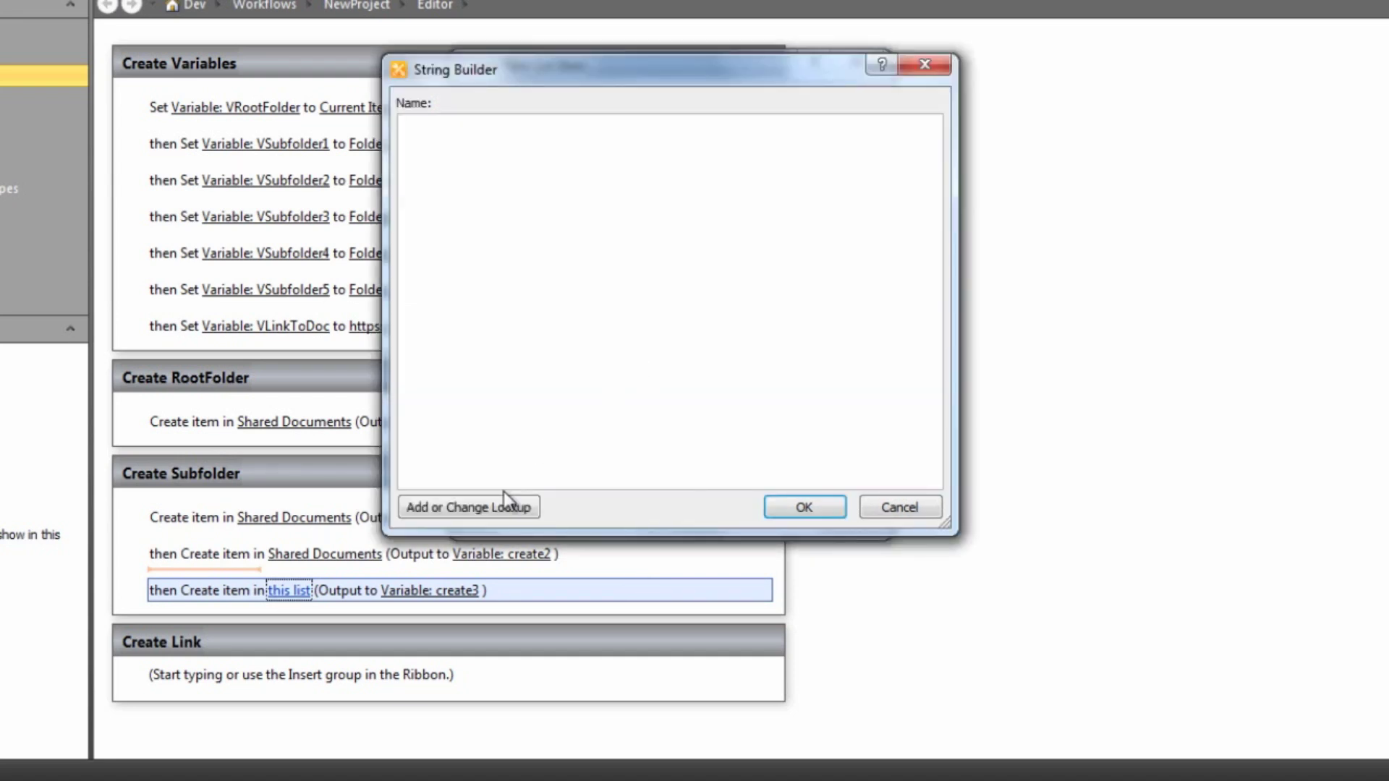
left_click(490, 515)
key("Down")
left_click(862, 313)
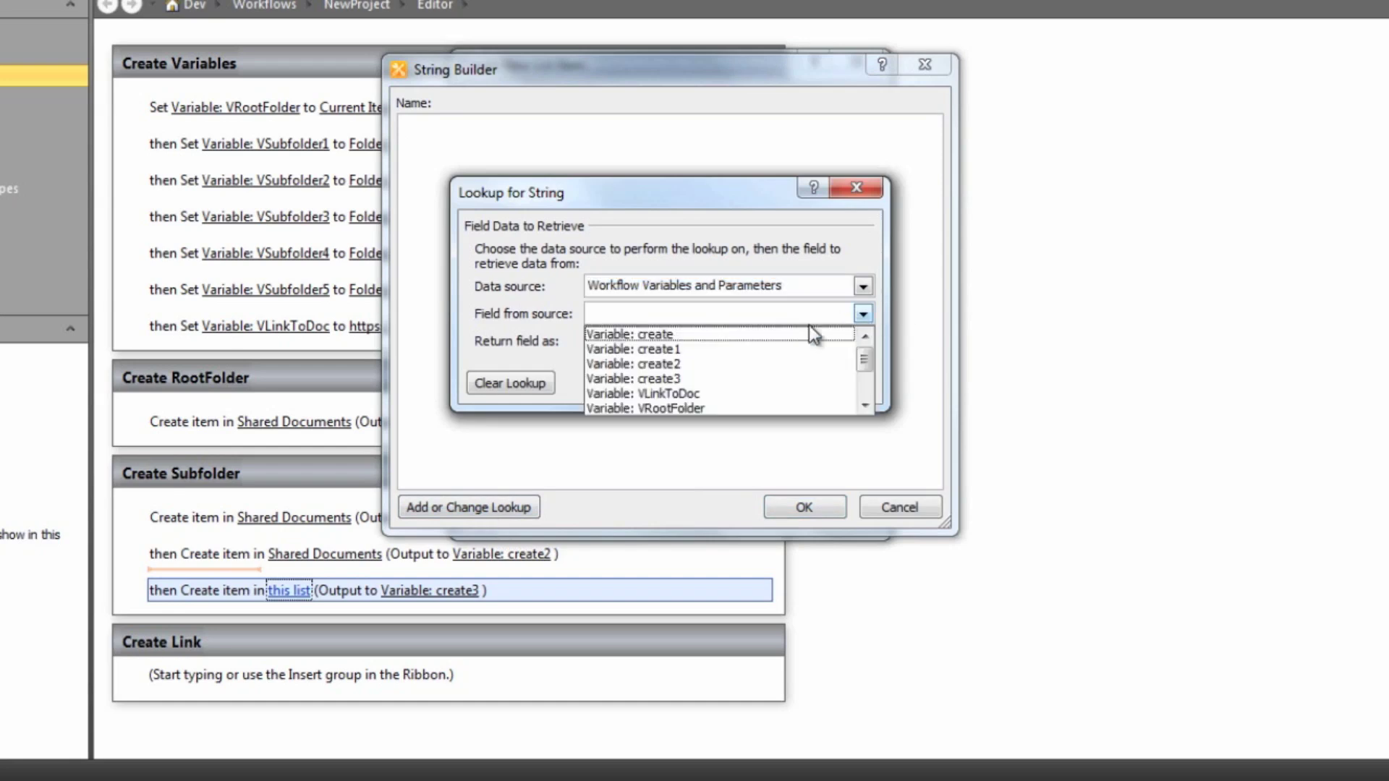
left_click(766, 406)
left_click(734, 382)
type("/")
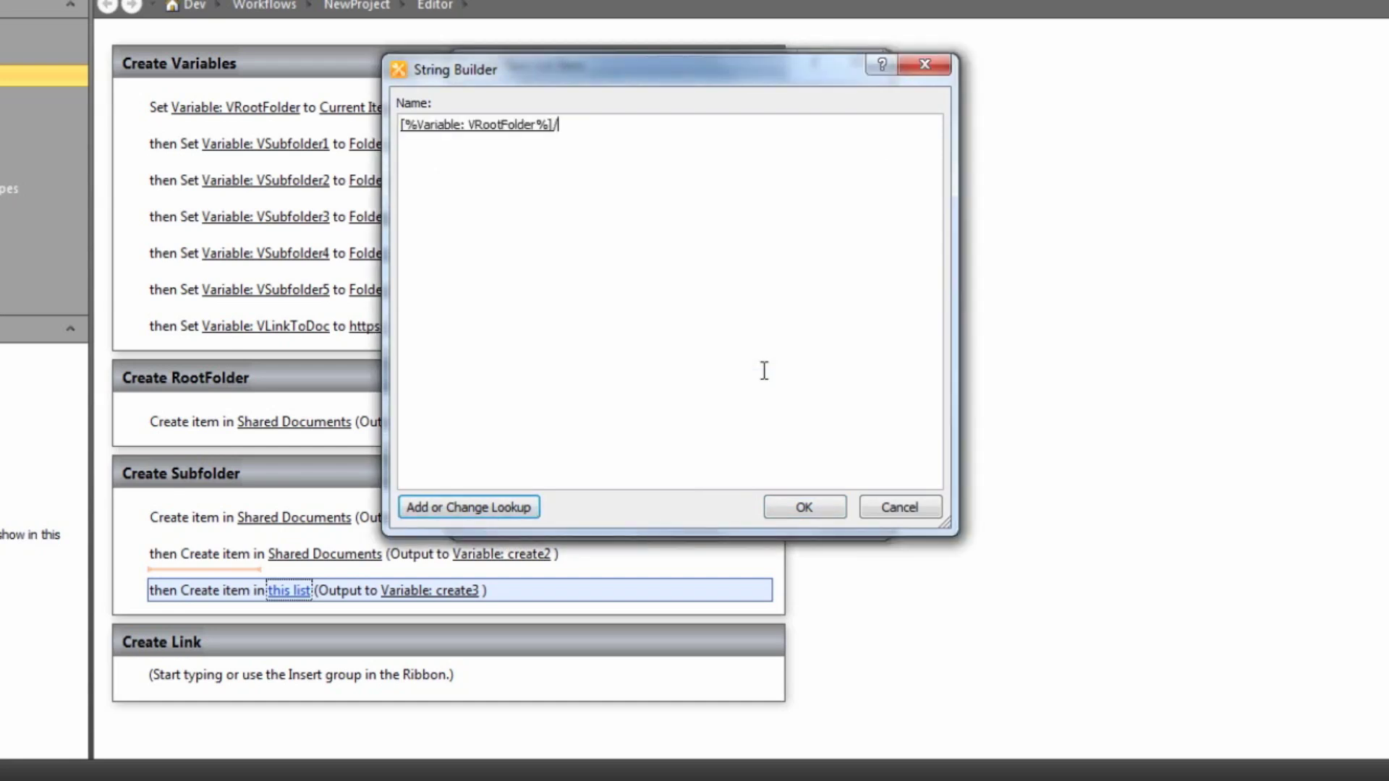
Append a lookup to the workflow variable VSubfolder3 to the path string and accept the third subfolder item.
left_click(505, 515)
key("Down")
left_click(862, 313)
scroll(866, 402, "down", 1)
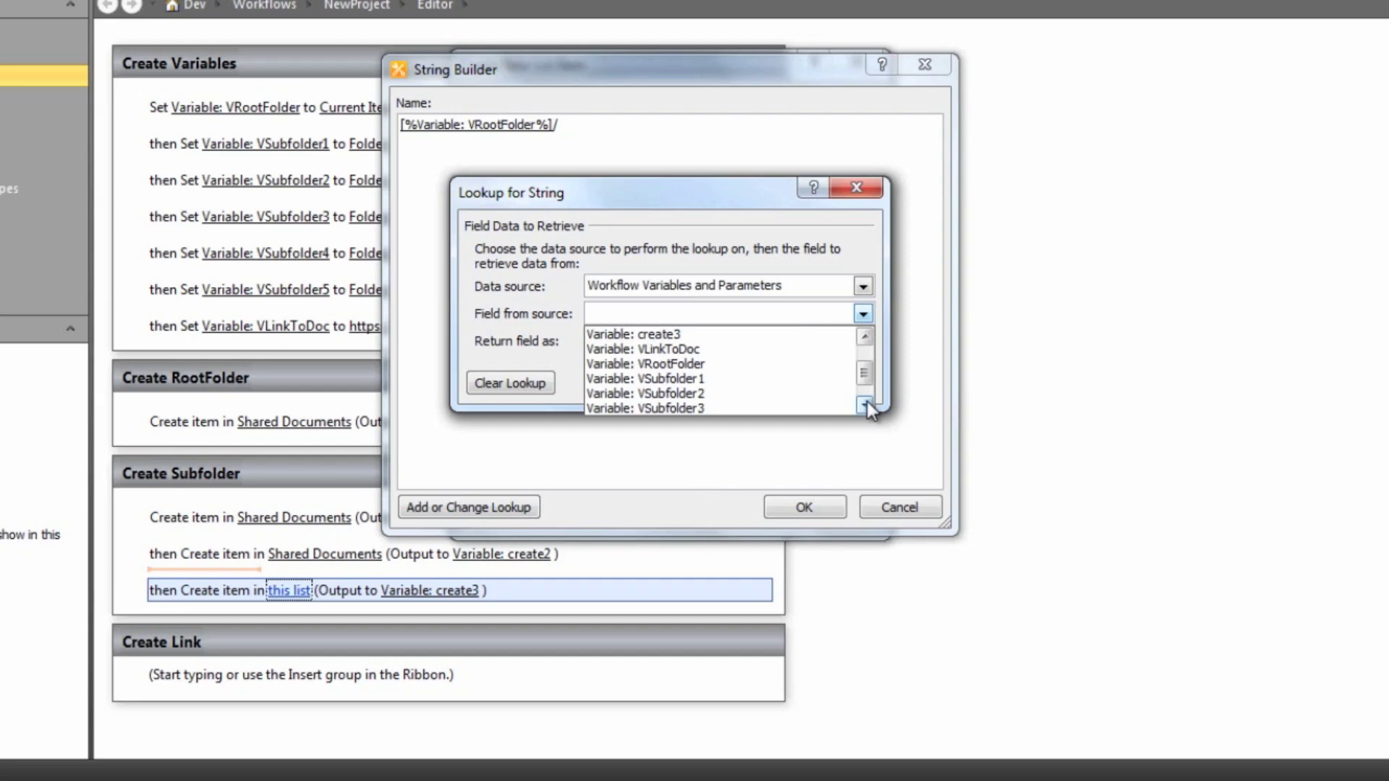
left_click(781, 402)
left_click(735, 382)
left_click(804, 506)
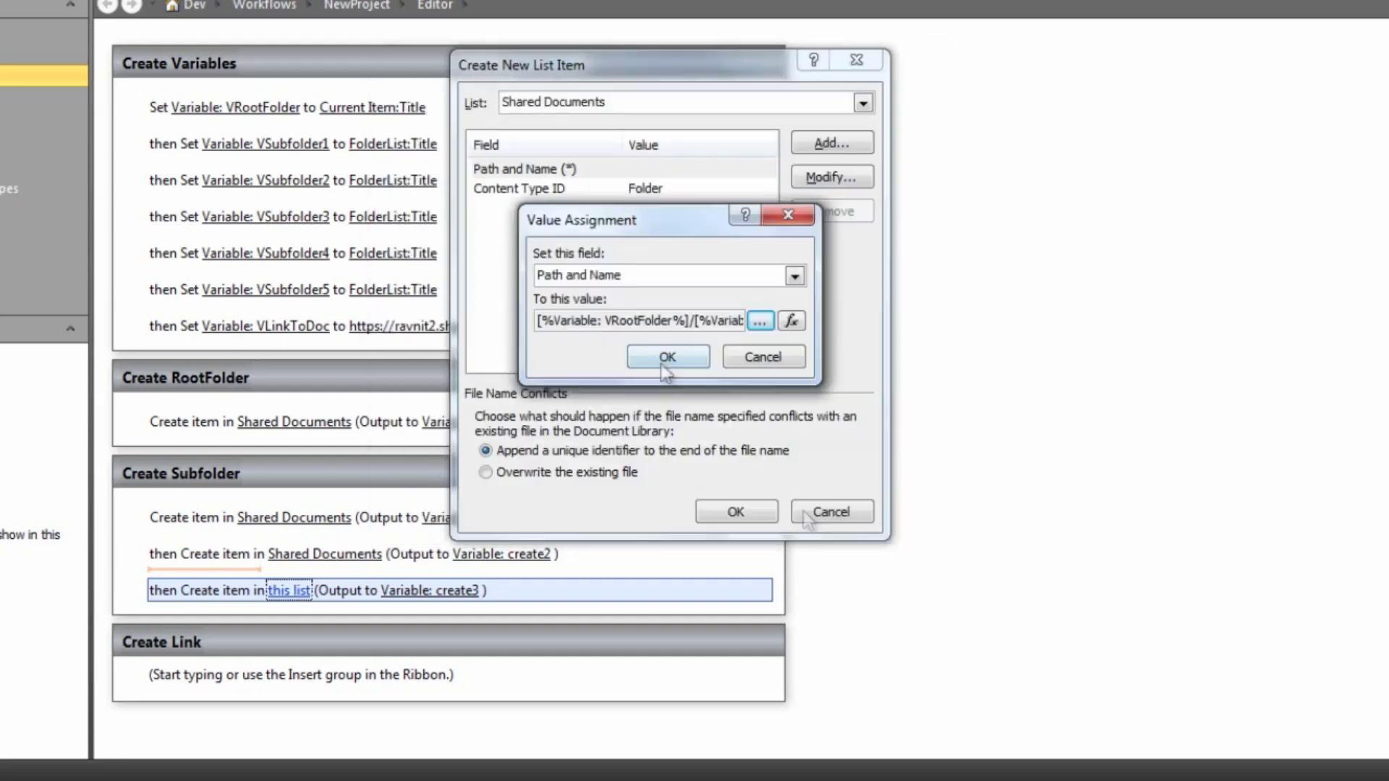
Add a fourth Create List Item action to the Create Subfolder step, targeting the Shared Documents library.
left_click(676, 593)
type("create list")
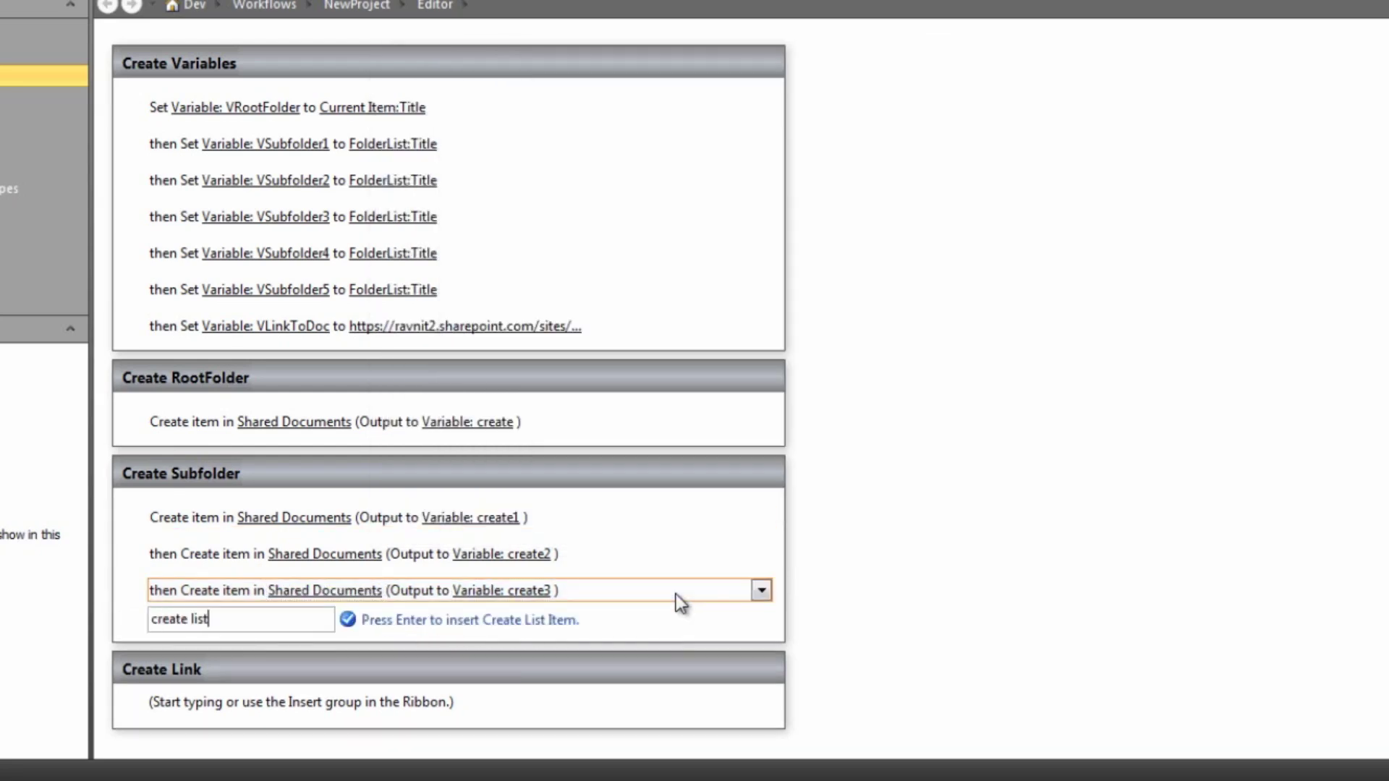
key("Return")
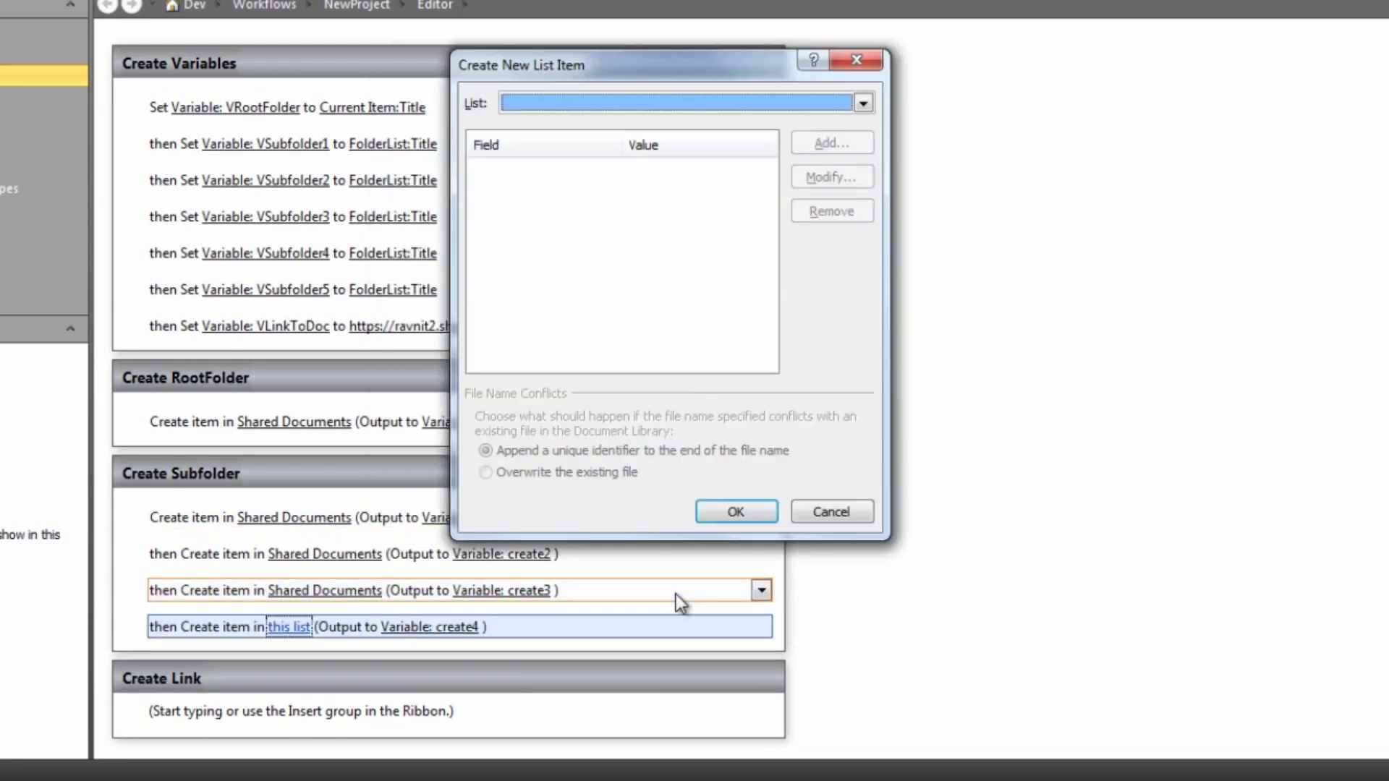
left_click(863, 102)
left_click(679, 117)
Assign the value Folder to the Content Type ID field of the fourth subfolder item.
left_click(832, 143)
left_click(794, 275)
left_click(651, 290)
left_click(794, 321)
left_click(736, 356)
left_click(668, 362)
Start the fourth subfolder's Path and Name string with a lookup to the workflow variable VRootFolder and "/".
double_click(730, 170)
left_click(780, 321)
left_click(496, 506)
left_click(863, 286)
left_click(694, 329)
left_click(863, 313)
left_click(723, 377)
left_click(735, 382)
type("/")
Append a lookup to the workflow variable VSubfolder4 to the path string and accept the fourth subfolder item.
left_click(496, 507)
left_click(863, 285)
left_click(695, 329)
left_click(862, 314)
left_click_drag(869, 334, 870, 406)
left_click(723, 401)
left_click(736, 382)
left_click(787, 506)
key("Return")
left_click(735, 511)
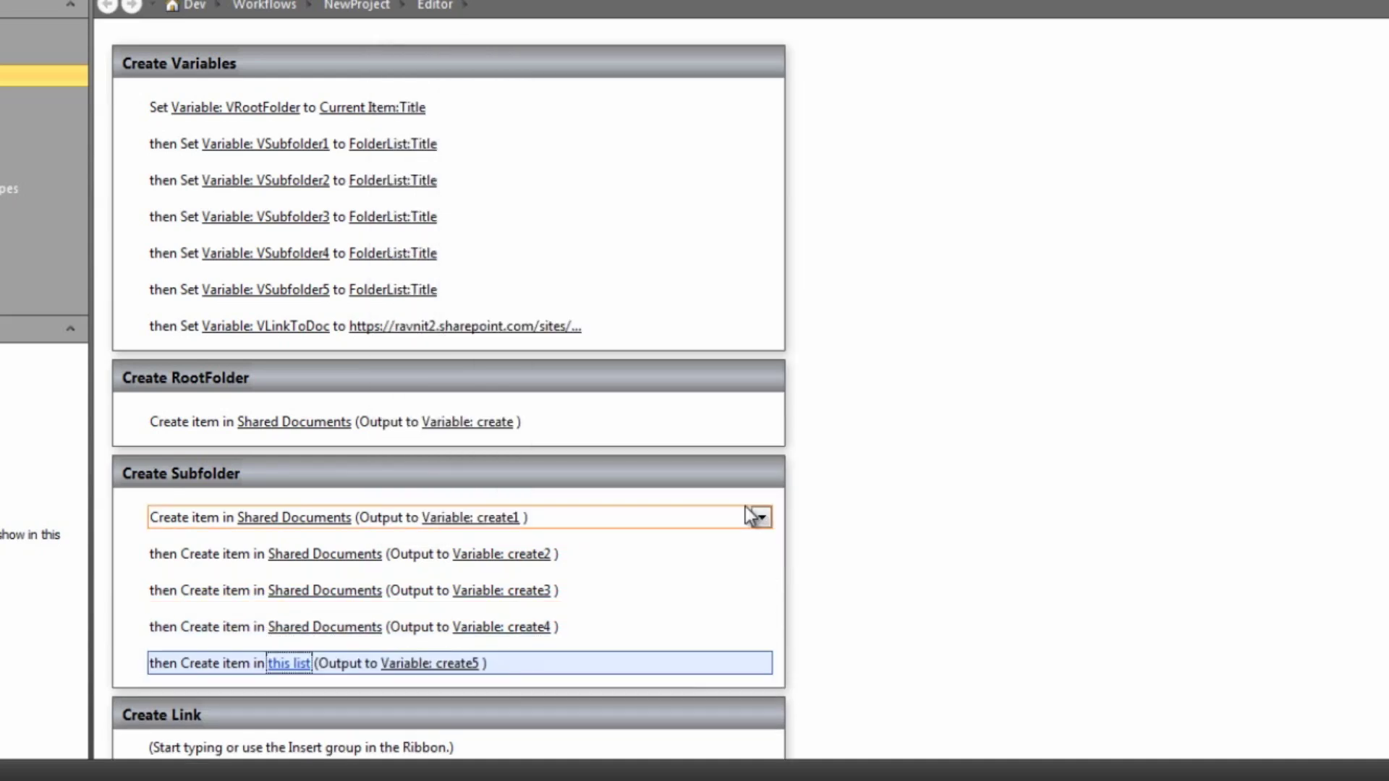
Target the fifth subfolder item at the Shared Documents library and assign Folder to its Content Type ID field.
left_click(290, 663)
left_click(831, 142)
left_click(783, 276)
left_click(723, 293)
left_click(783, 319)
left_click(715, 358)
left_click(752, 387)
Start the fifth subfolder's Path and Name string with a lookup to the workflow variable VRootFolder and "/".
left_click(831, 142)
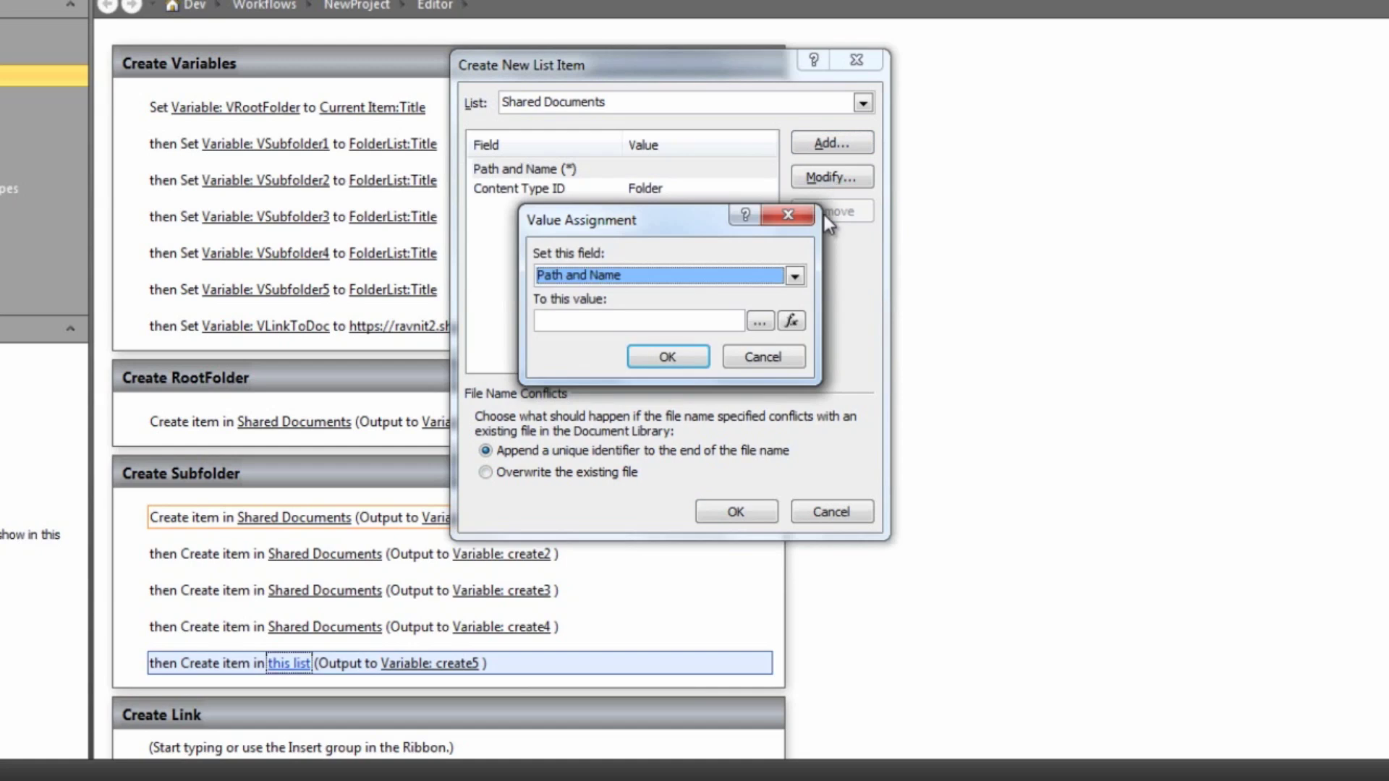
left_click(877, 321)
left_click(468, 507)
left_click(863, 313)
scroll(723, 376, "down", 3)
left_click(651, 391)
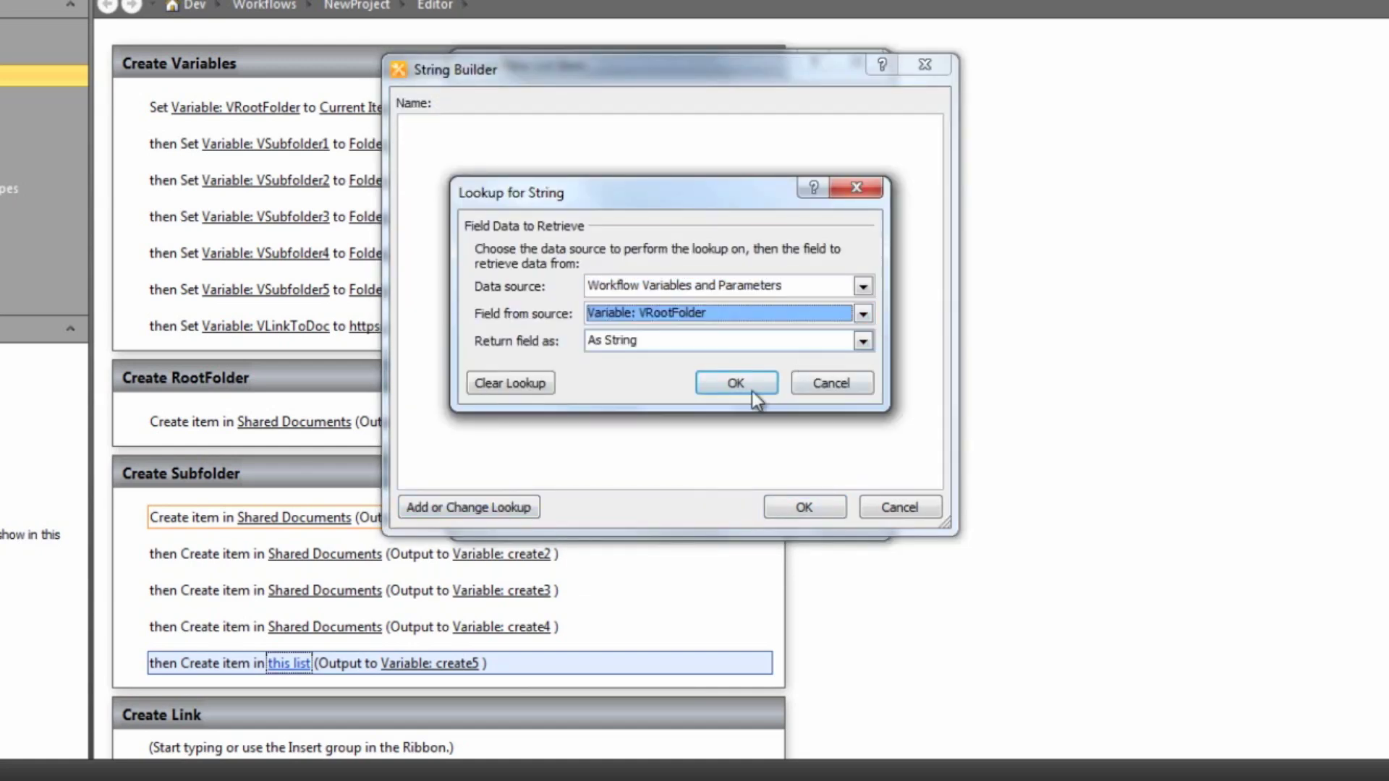
left_click(732, 385)
type("/")
Append a lookup to the workflow variable VSubfolder5 to the path string and accept the fifth subfolder item.
left_click(469, 507)
left_click(863, 285)
left_click(687, 340)
left_click(862, 313)
scroll(866, 387, "down", 3)
left_click(637, 393)
left_click(734, 381)
left_click(777, 507)
left_click(667, 357)
left_click(735, 512)
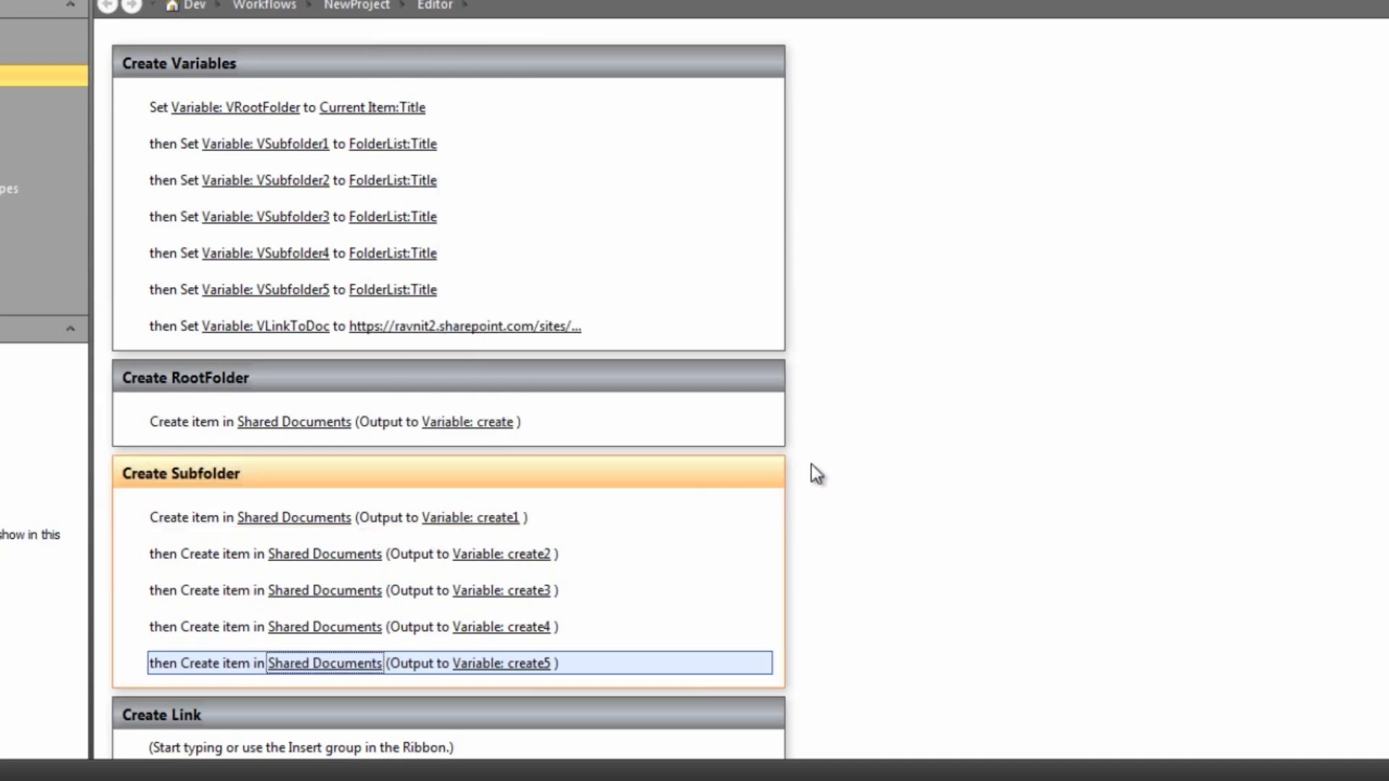
Add an Update List Item action to the Create Link step and open its settings for the Current Item.
scroll(449, 665, "down", 1)
left_click(376, 716)
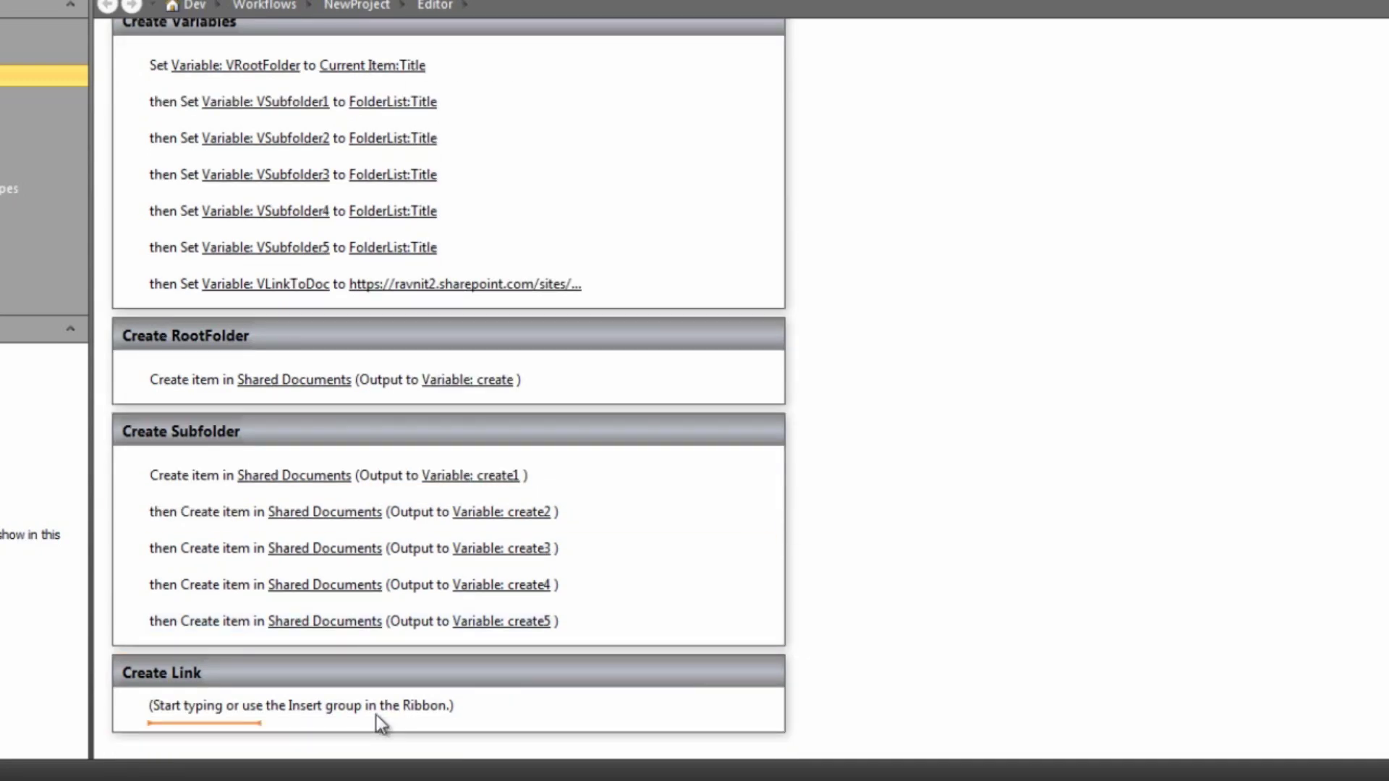
type("upd")
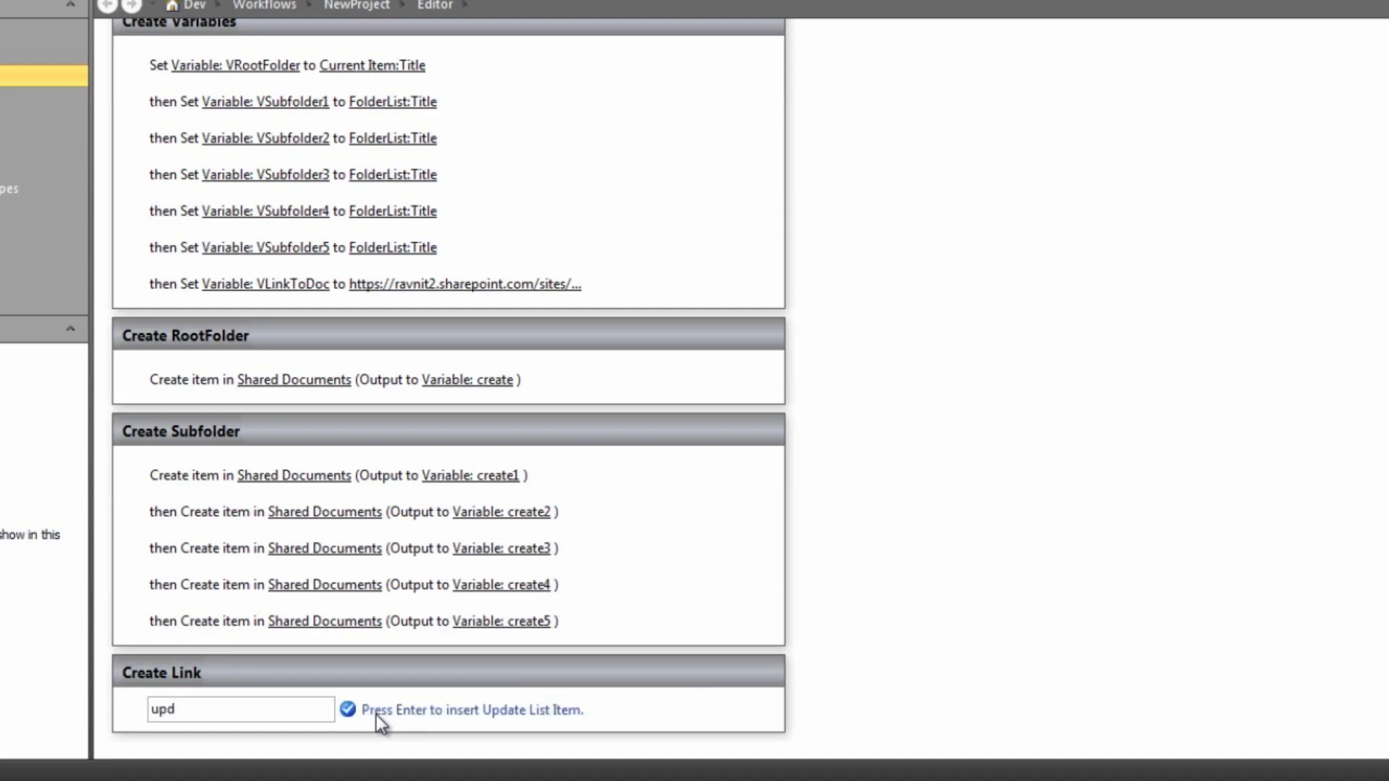
key("Return")
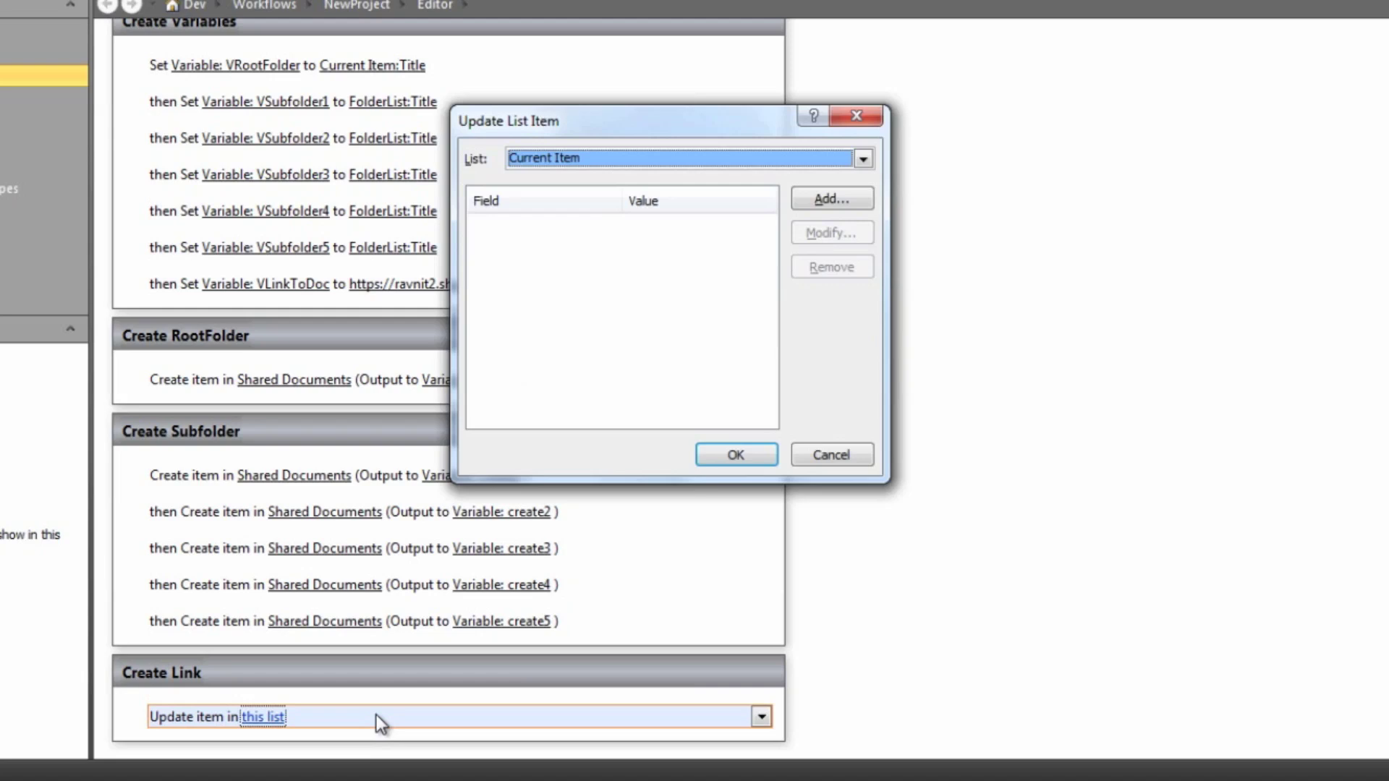
Assign the workflow variable VLinkToDoc to the Project documents field of the Current Item and accept the update action.
left_click(822, 195)
left_click(739, 274)
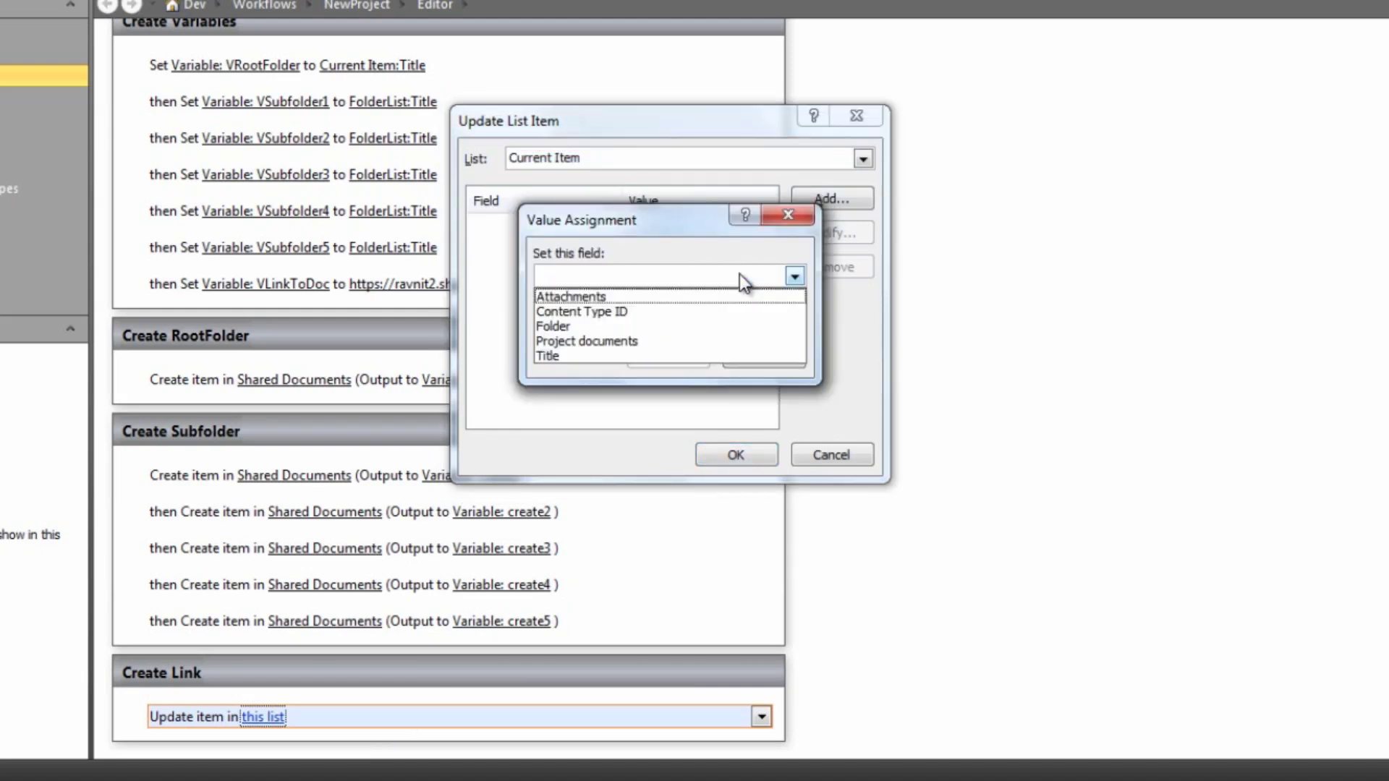
left_click(674, 341)
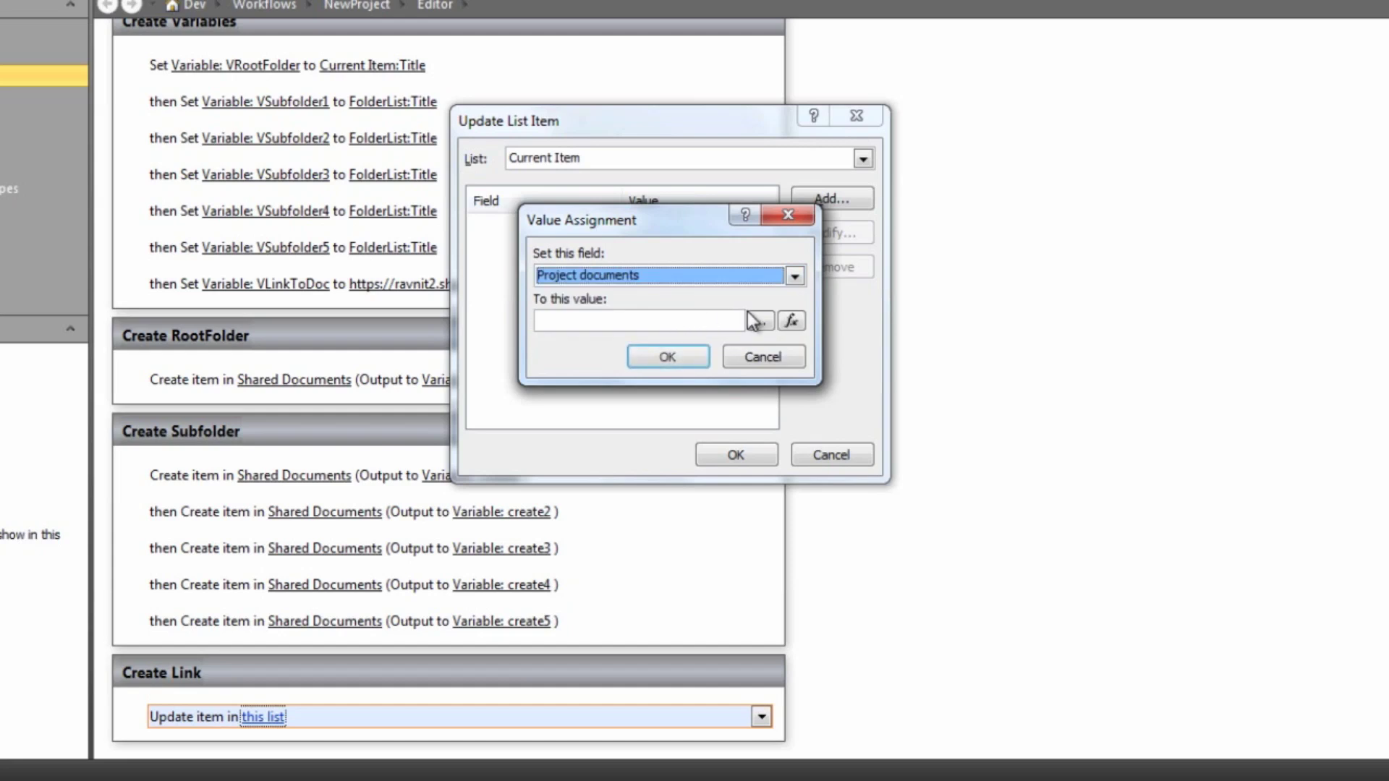
left_click(792, 322)
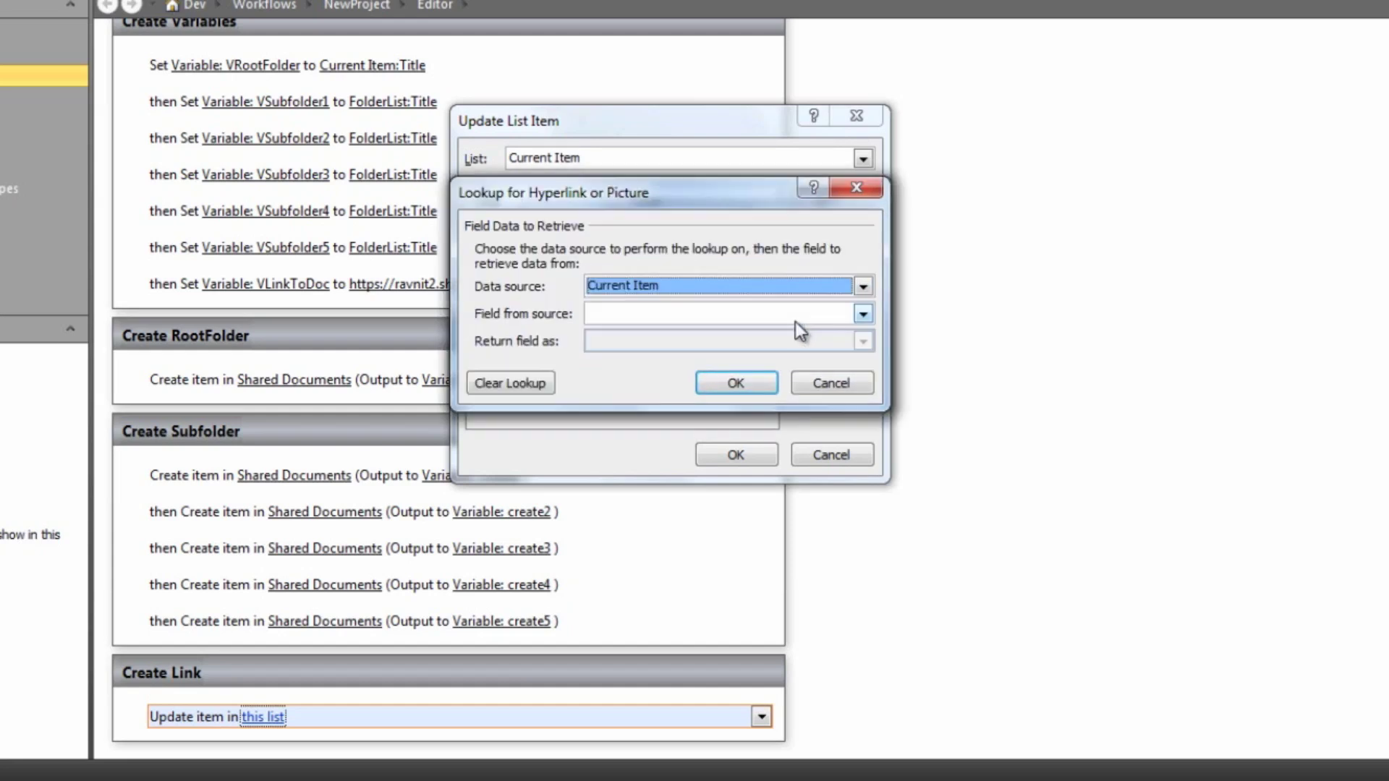
scroll(774, 289, "down", 1)
left_click(863, 313)
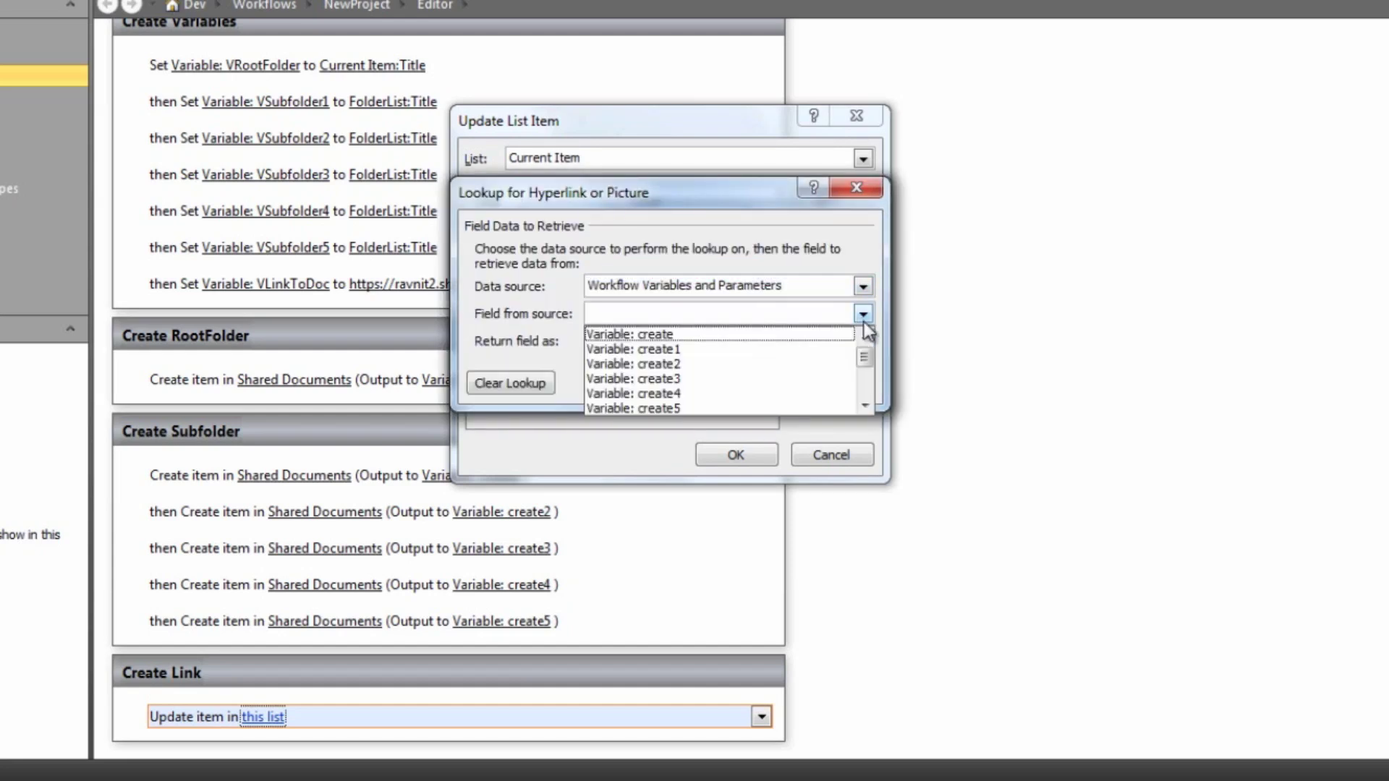
left_click_drag(860, 358, 862, 429)
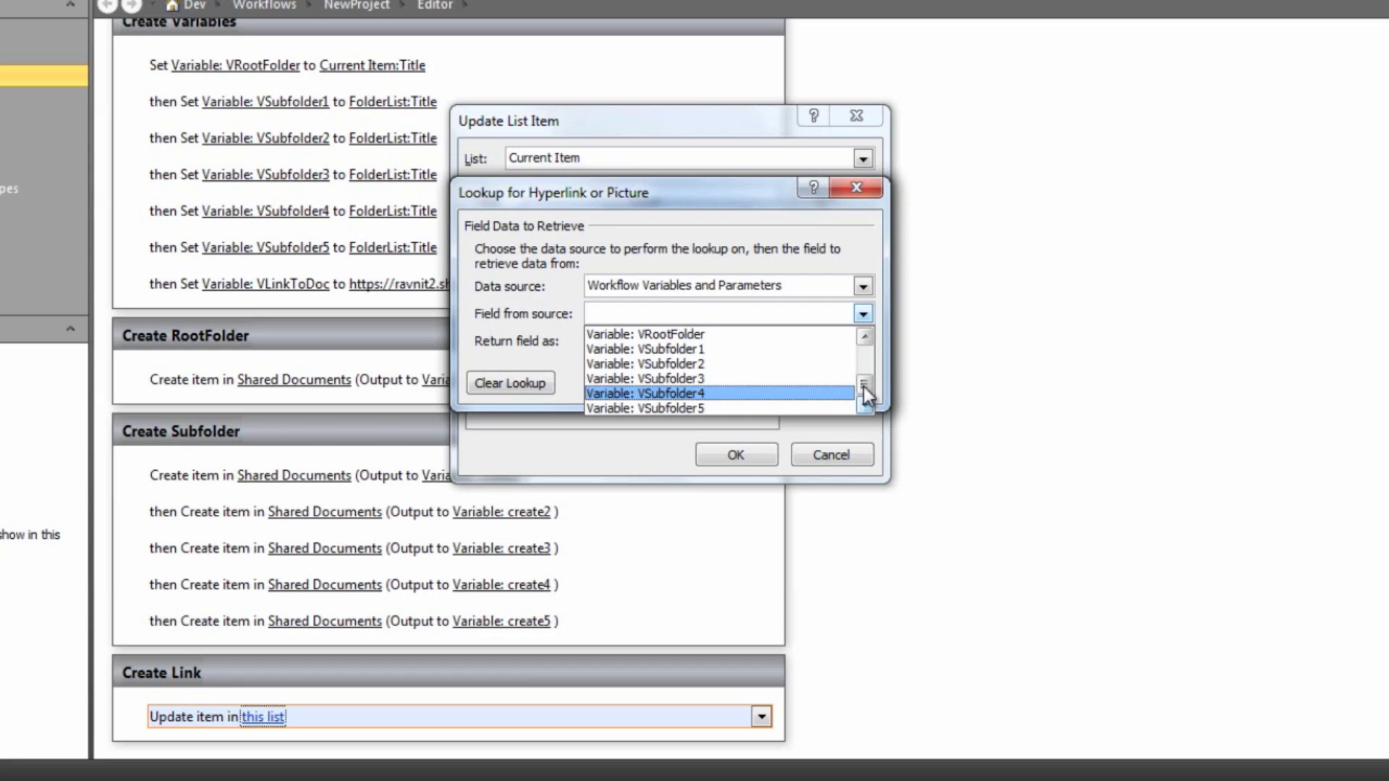
left_click(862, 336)
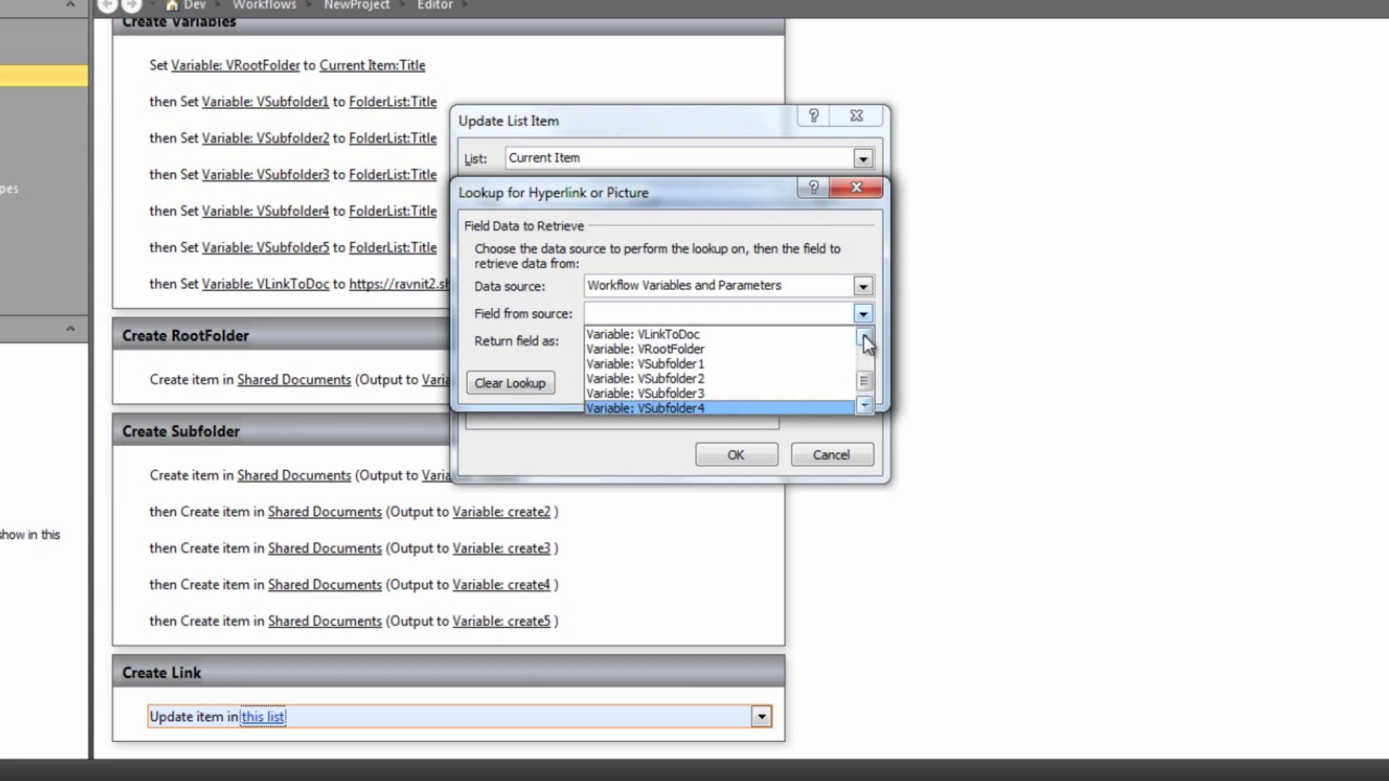
left_click(827, 335)
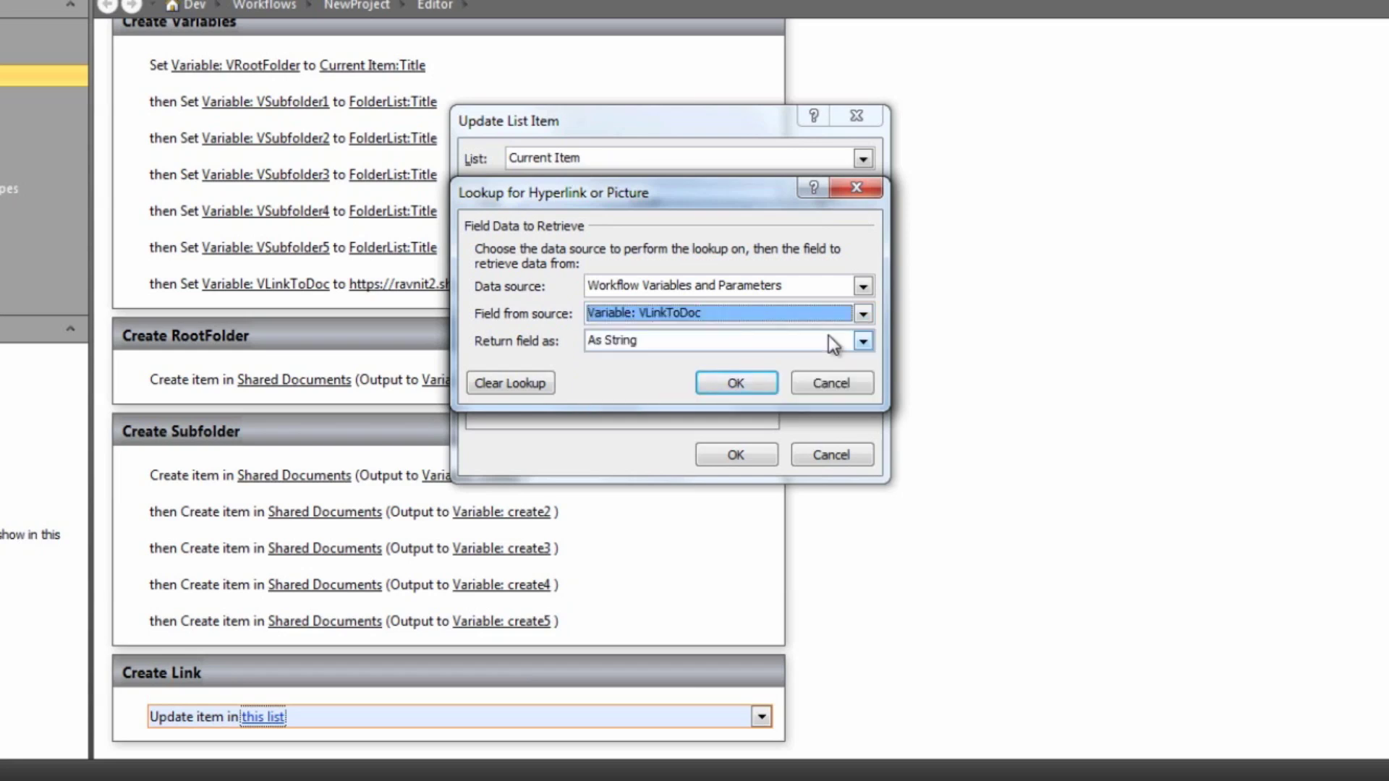
left_click(736, 386)
left_click(690, 355)
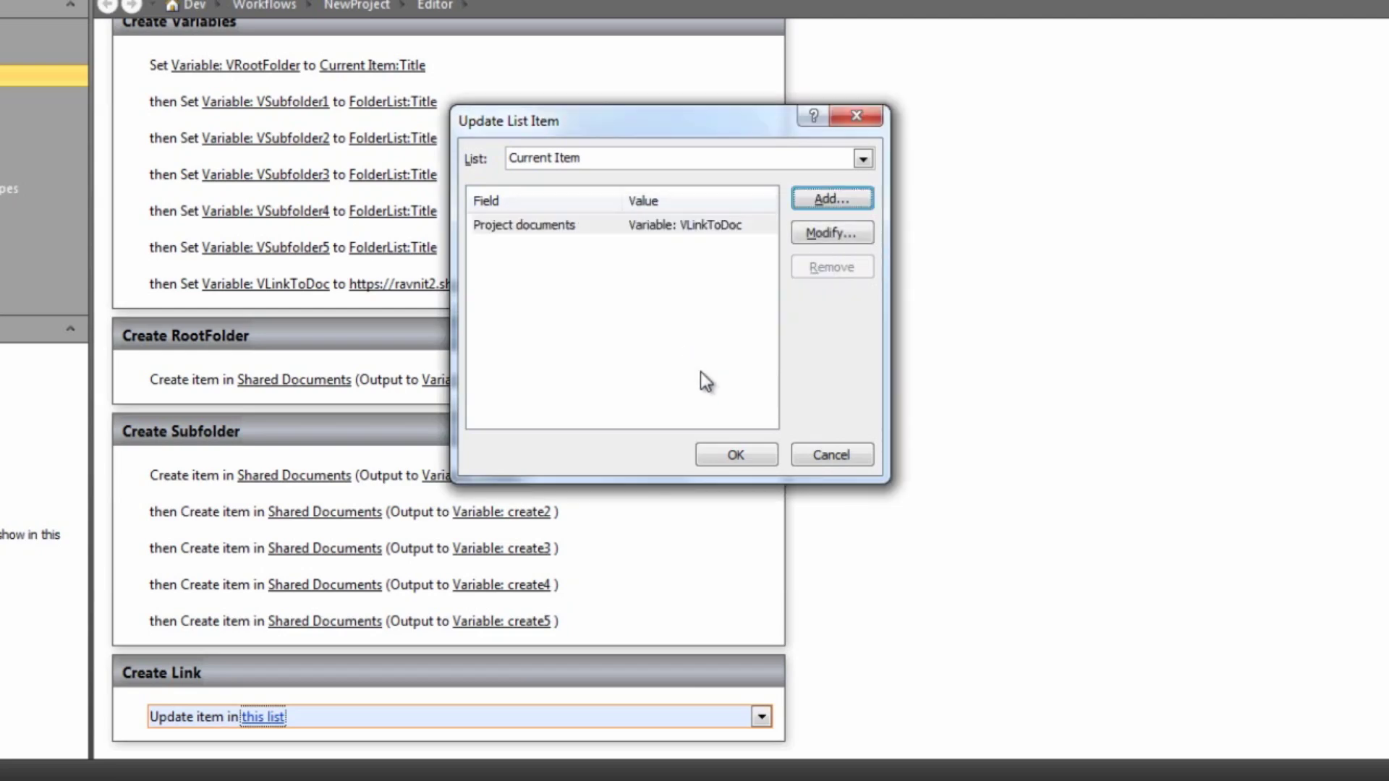
left_click(732, 456)
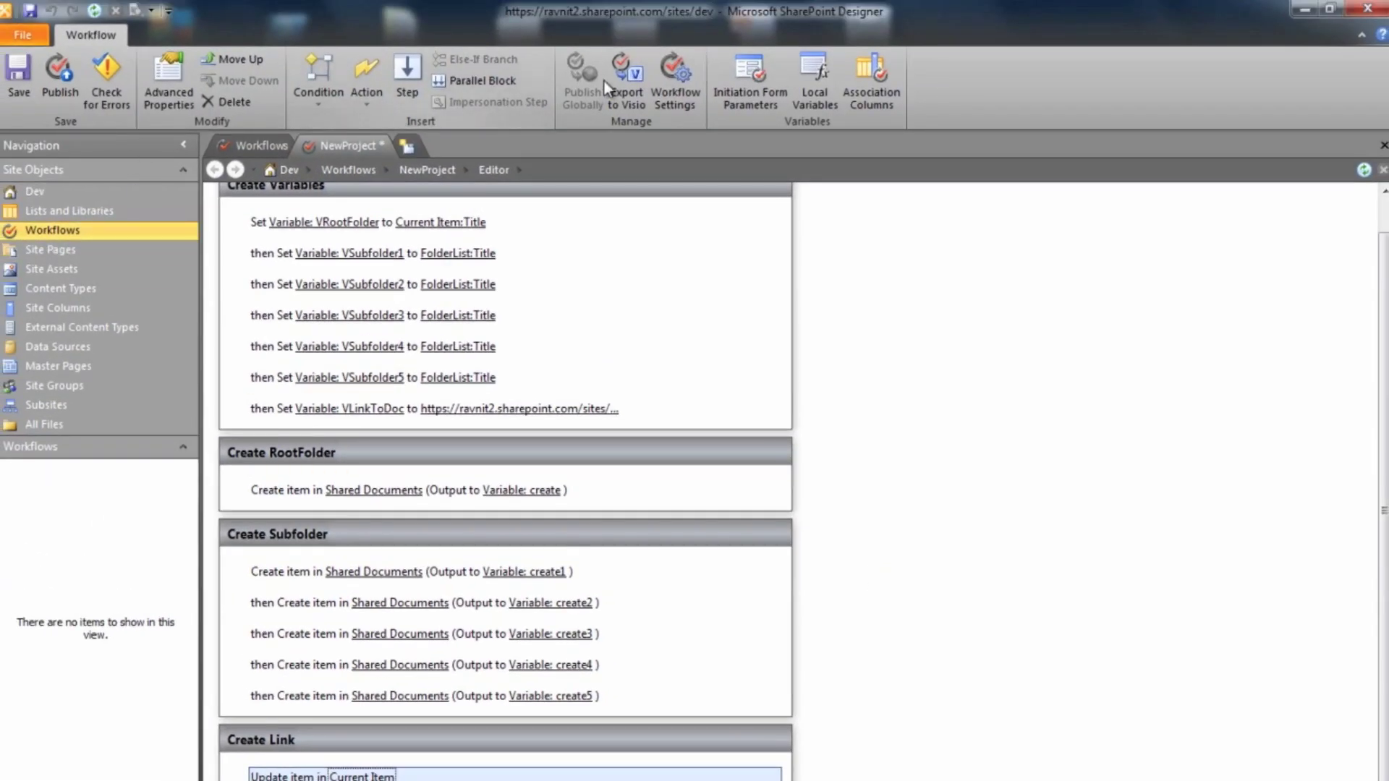
Open the settings of the NewProject workflow and publish it to the site.
left_click(654, 72)
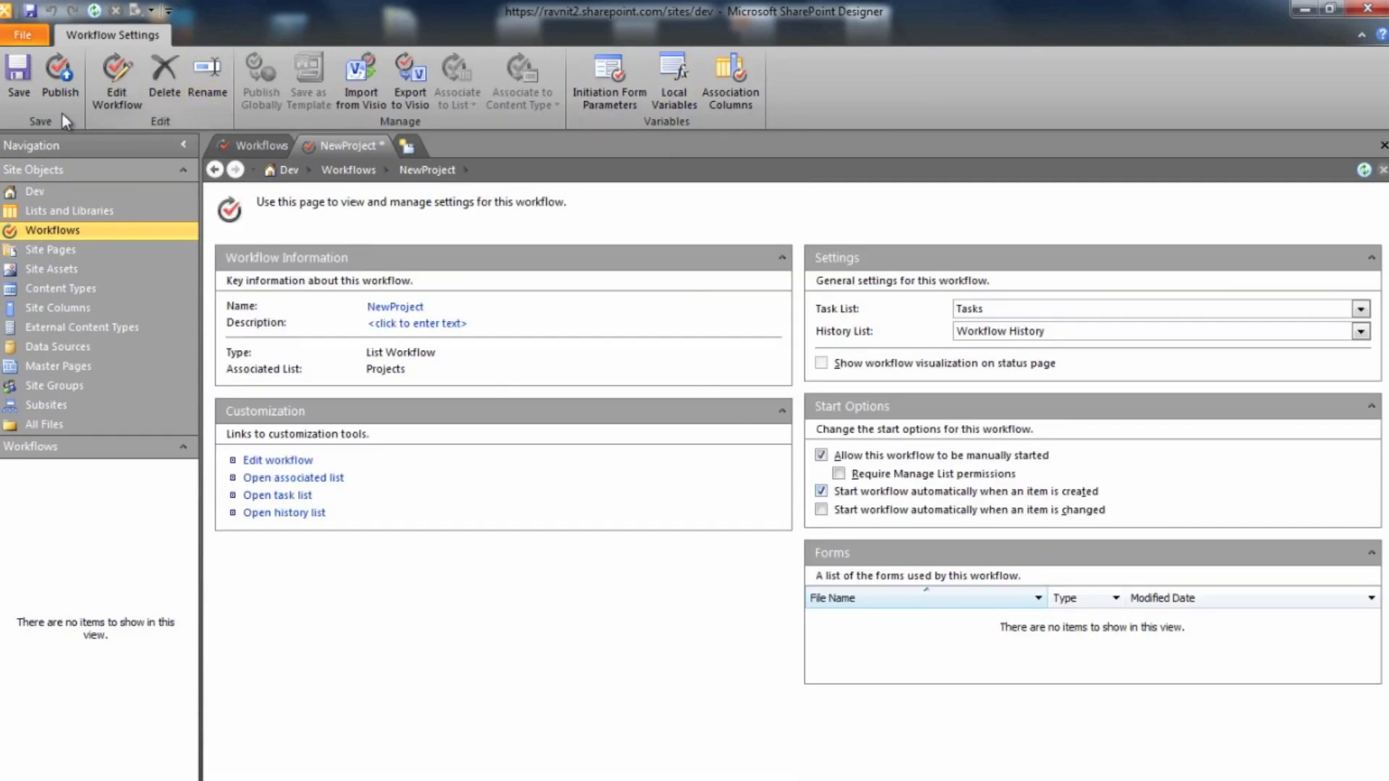
left_click(58, 91)
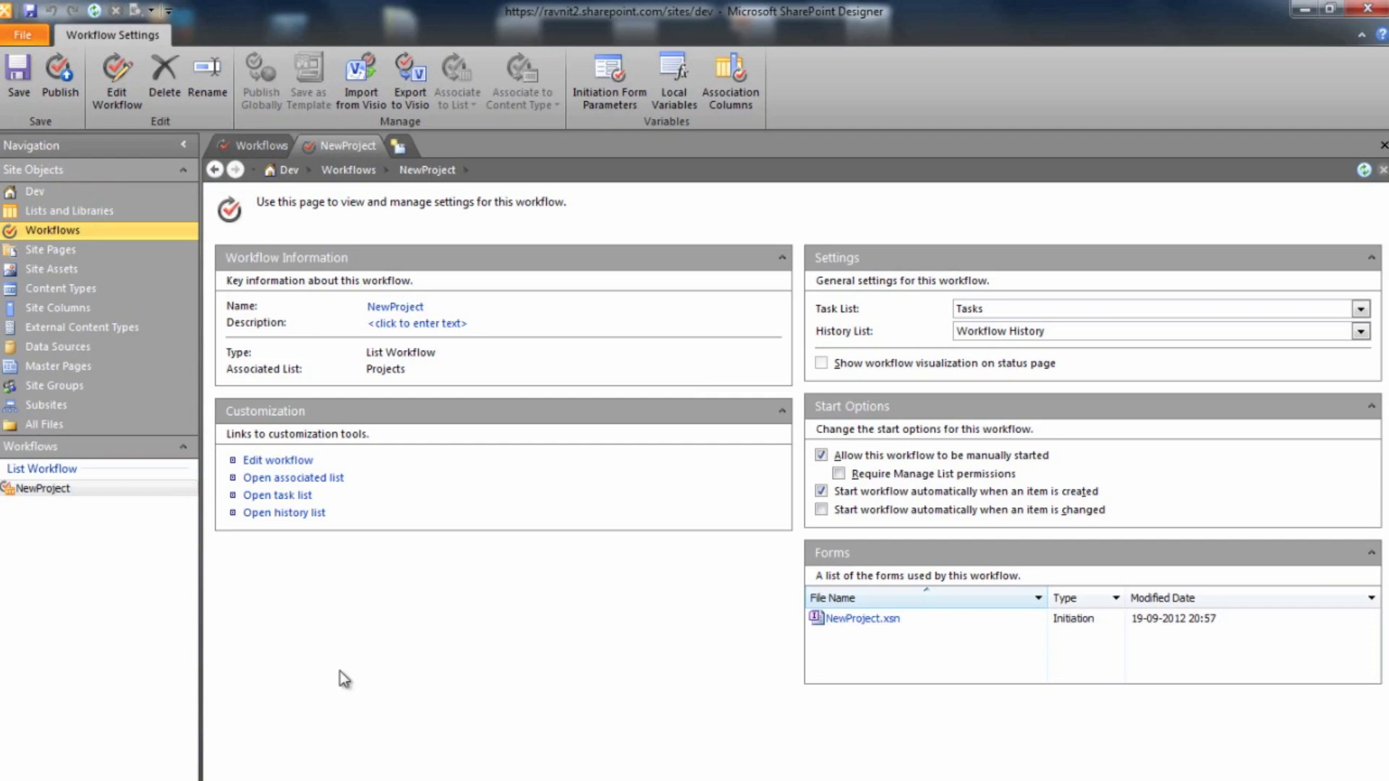
Switch to the browser, open the Dev site's home page and add an item titled Project 1 to the Projects list.
key("alt+Tab")
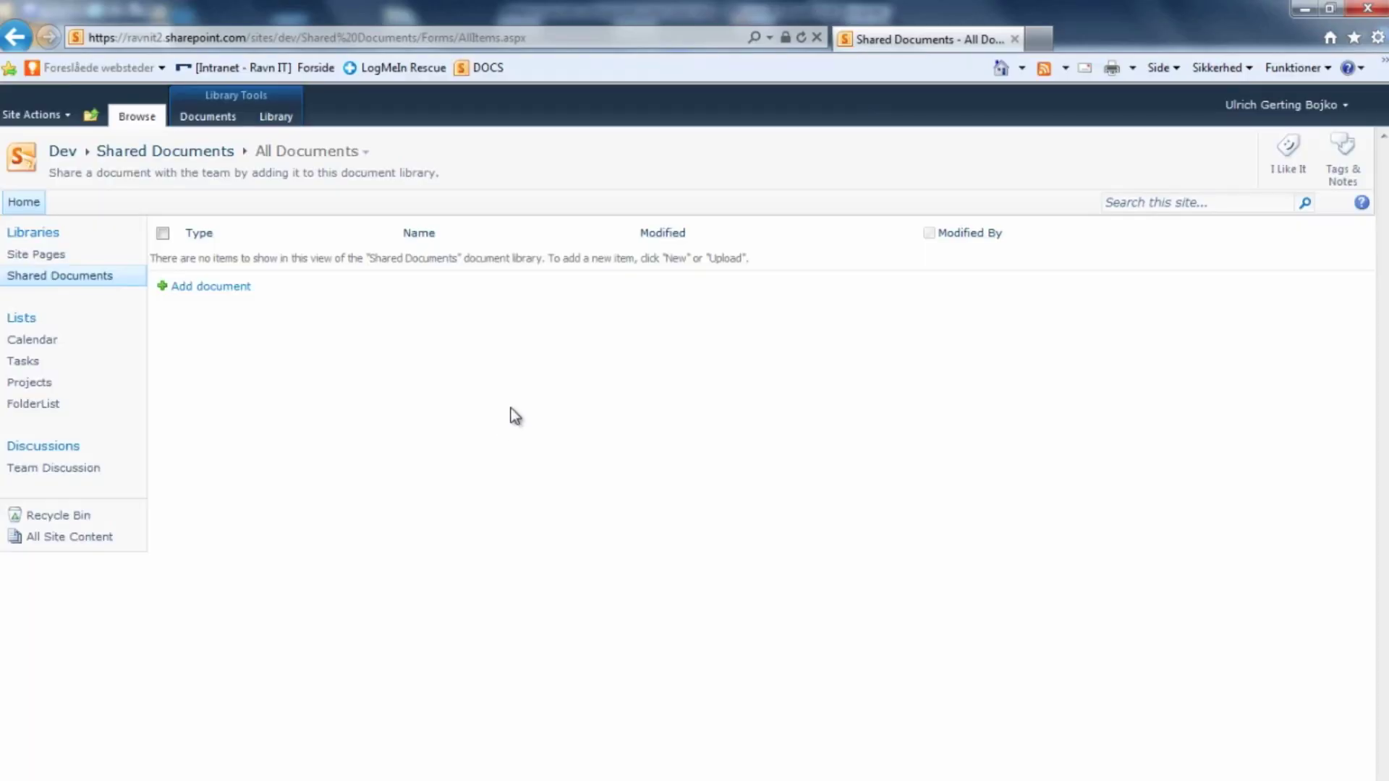
left_click(66, 155)
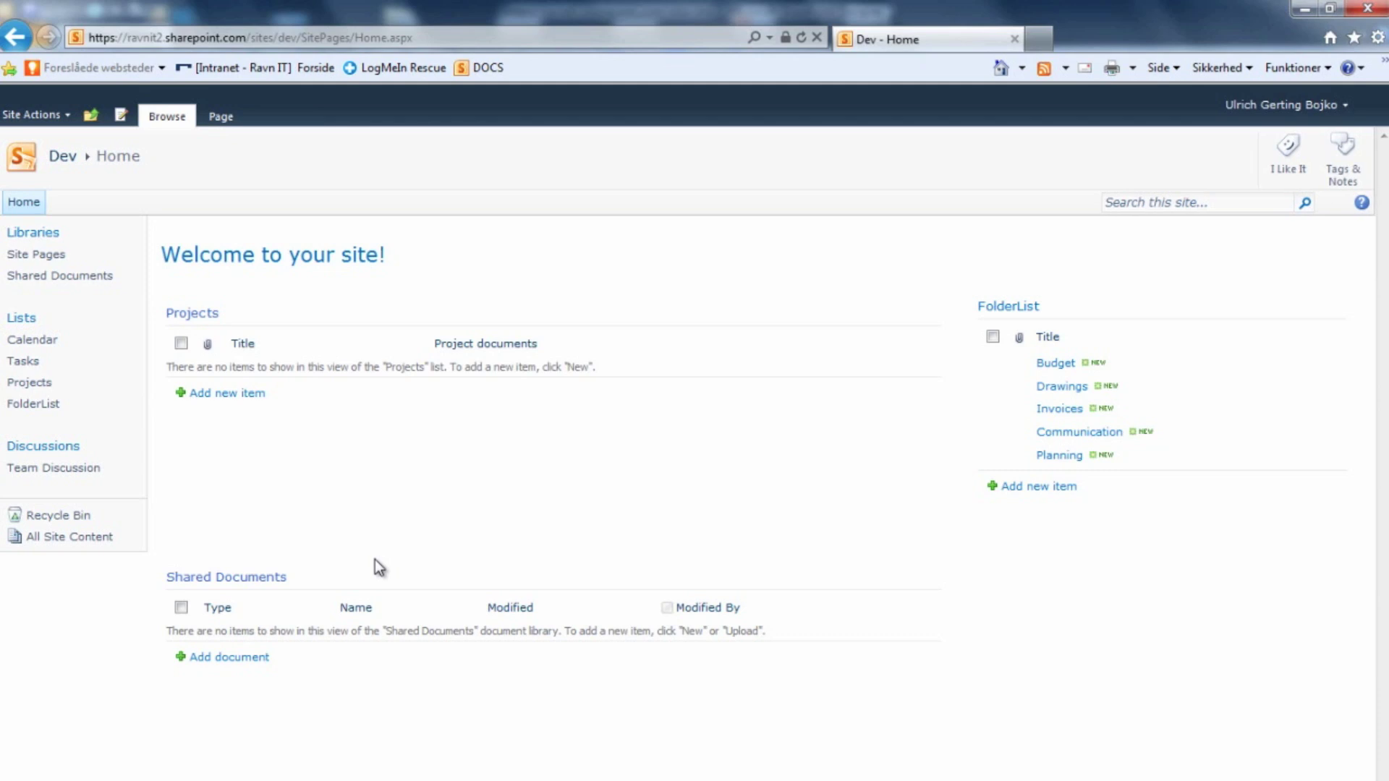
left_click(253, 397)
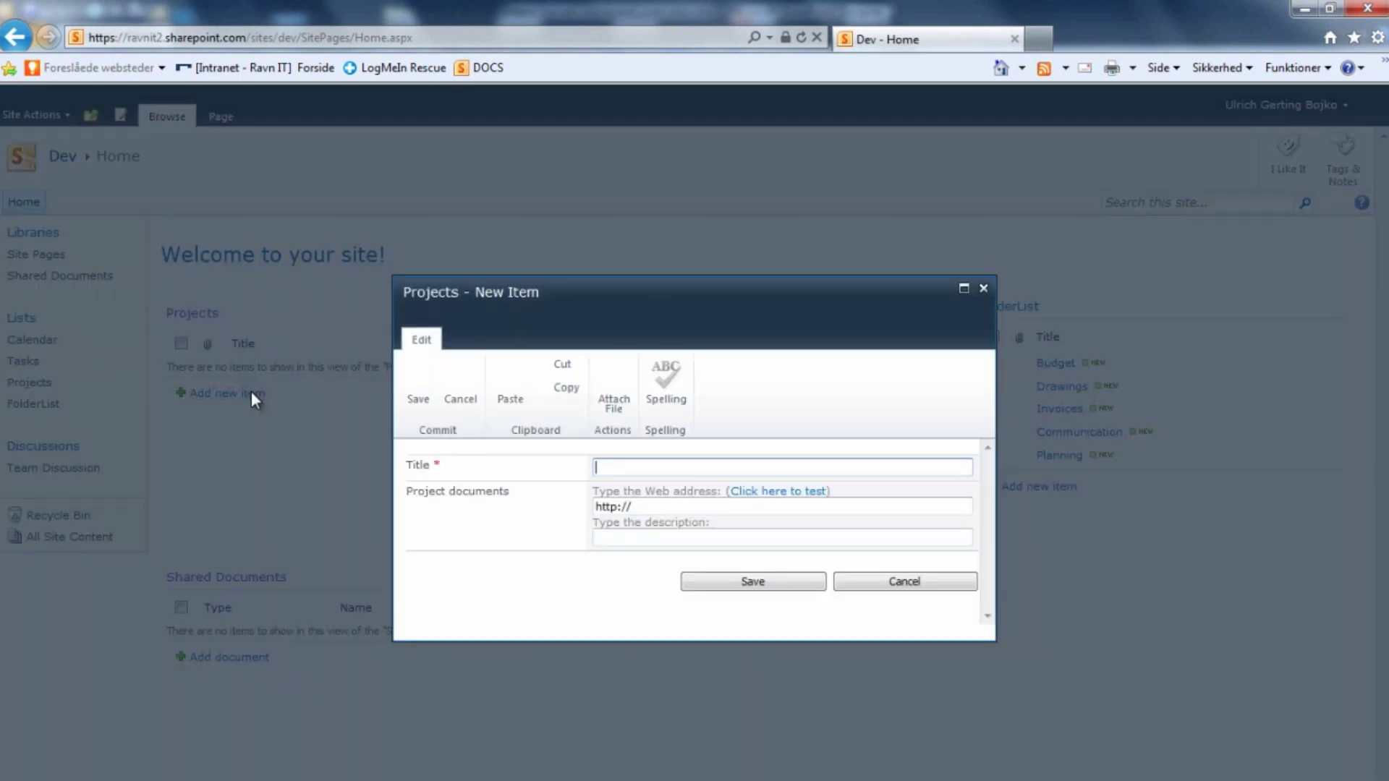
type("Project 1")
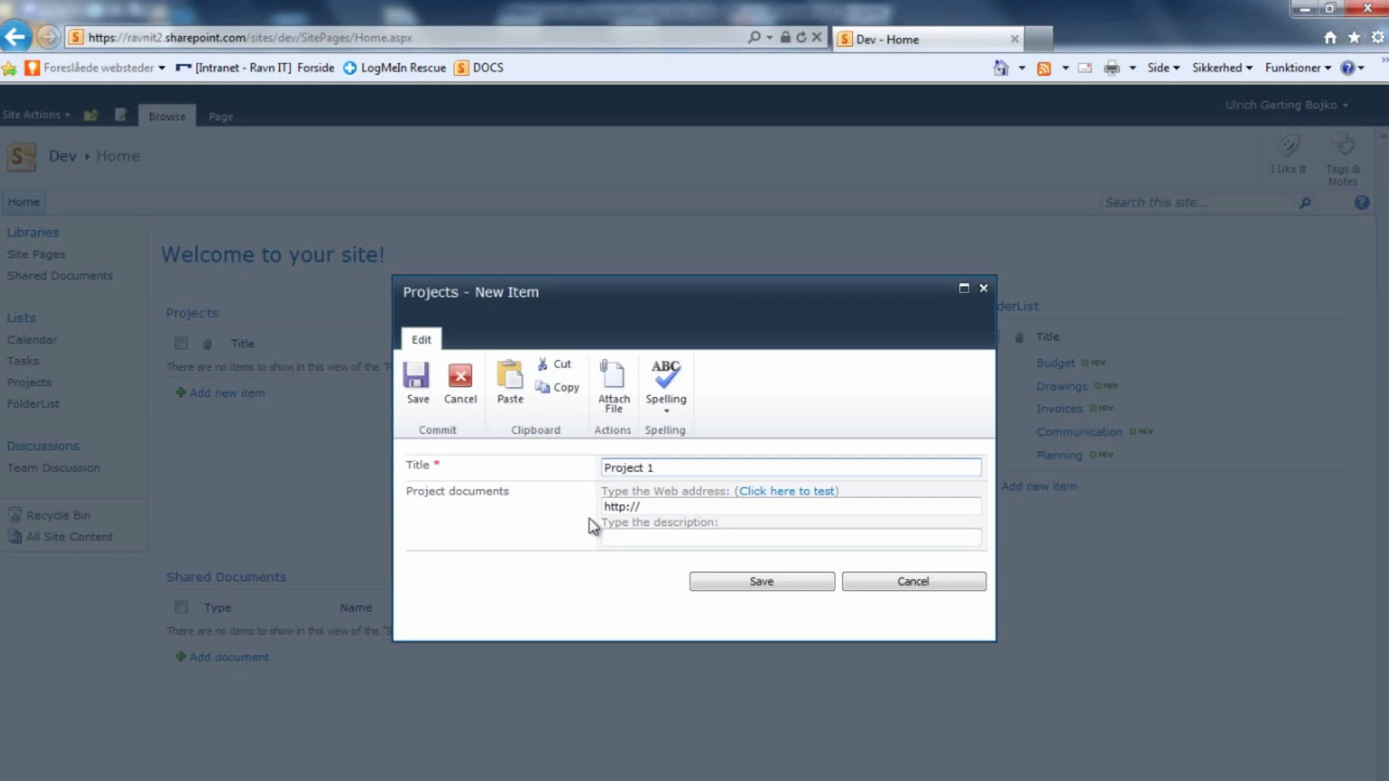
left_click(735, 583)
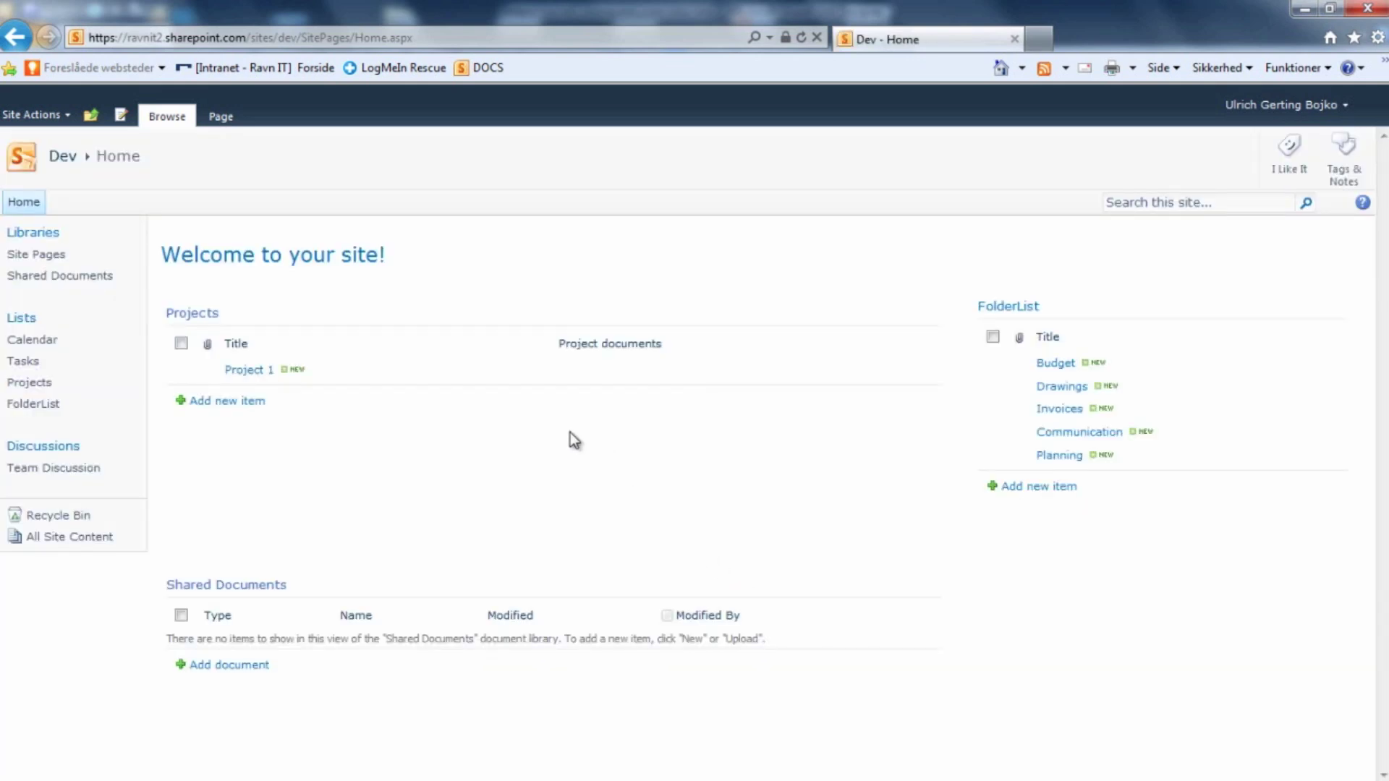
Reload the Dev home page and inspect the contents of the Project 1 folder and the target of its Project documents link.
left_click(62, 156)
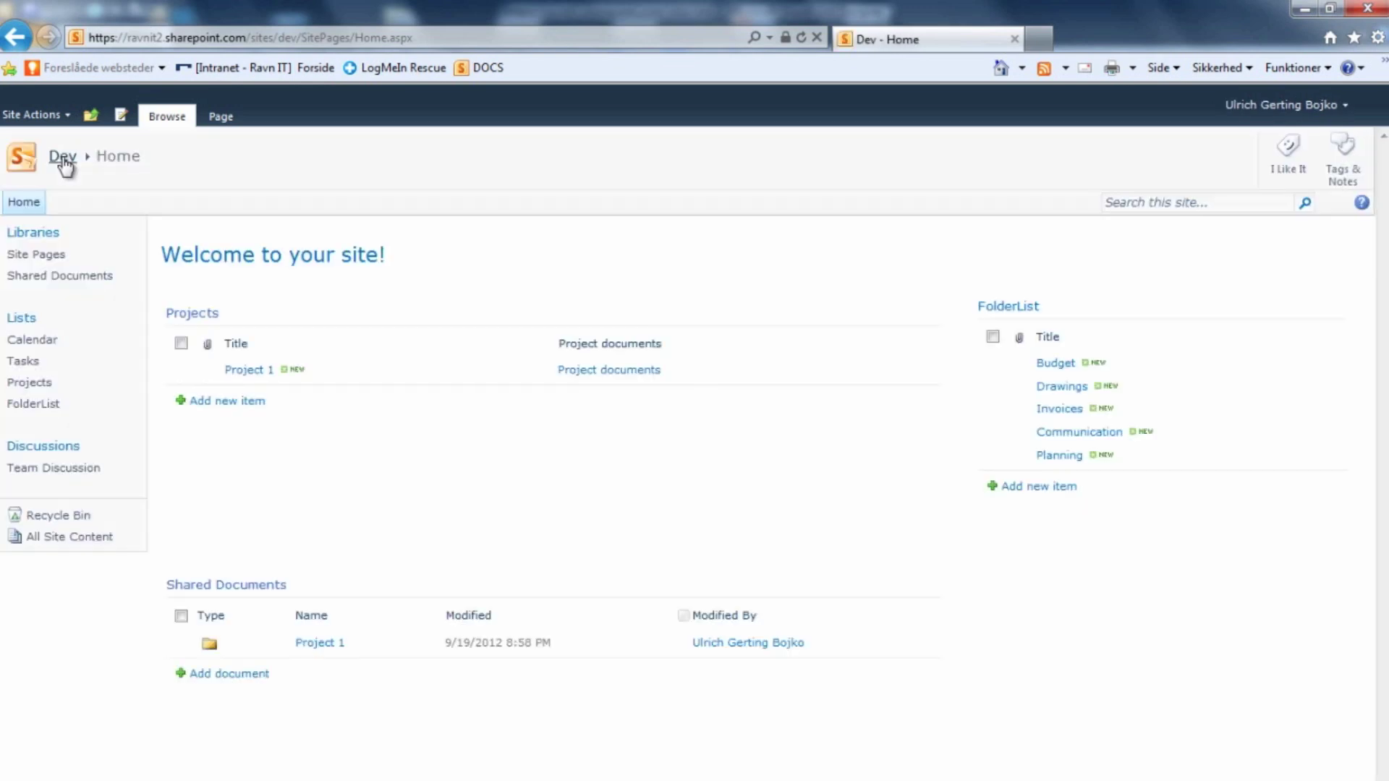
left_click(319, 643)
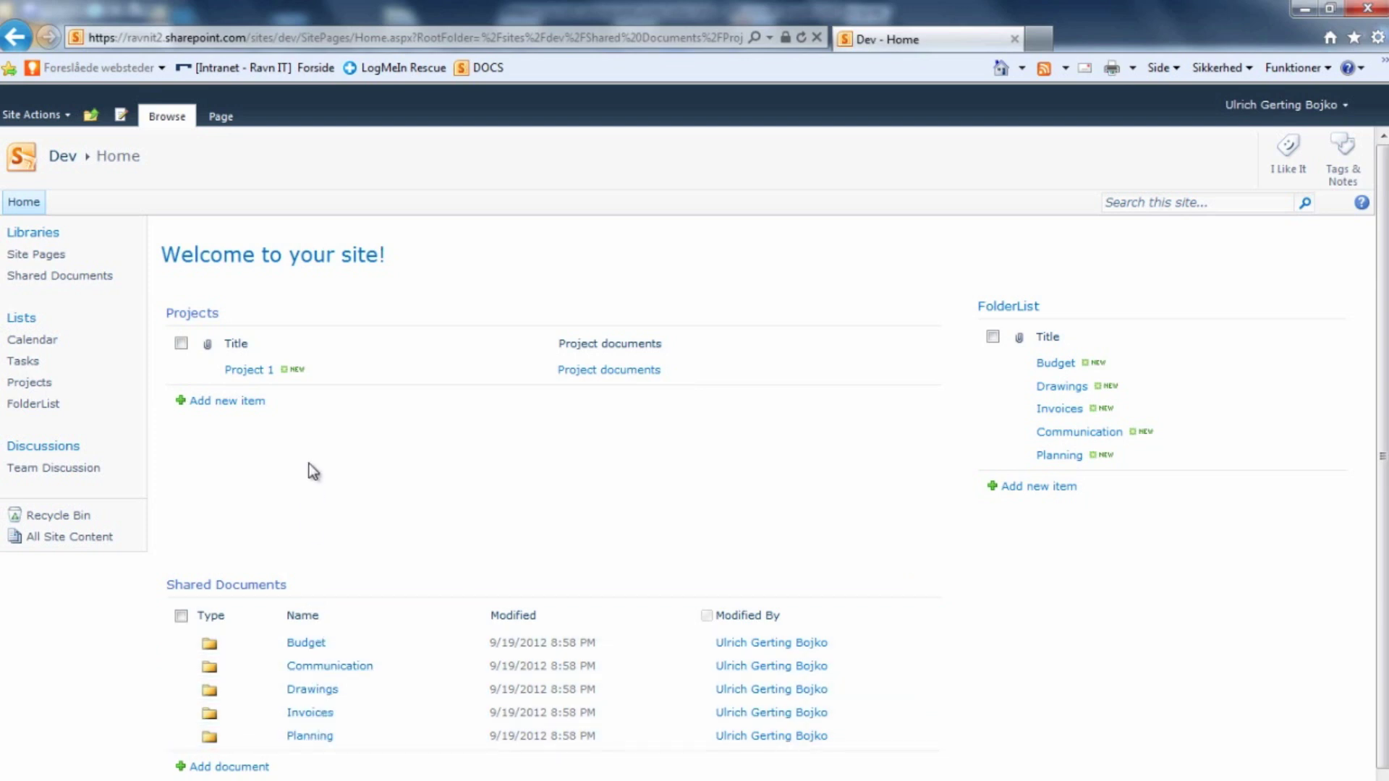
left_click(613, 376)
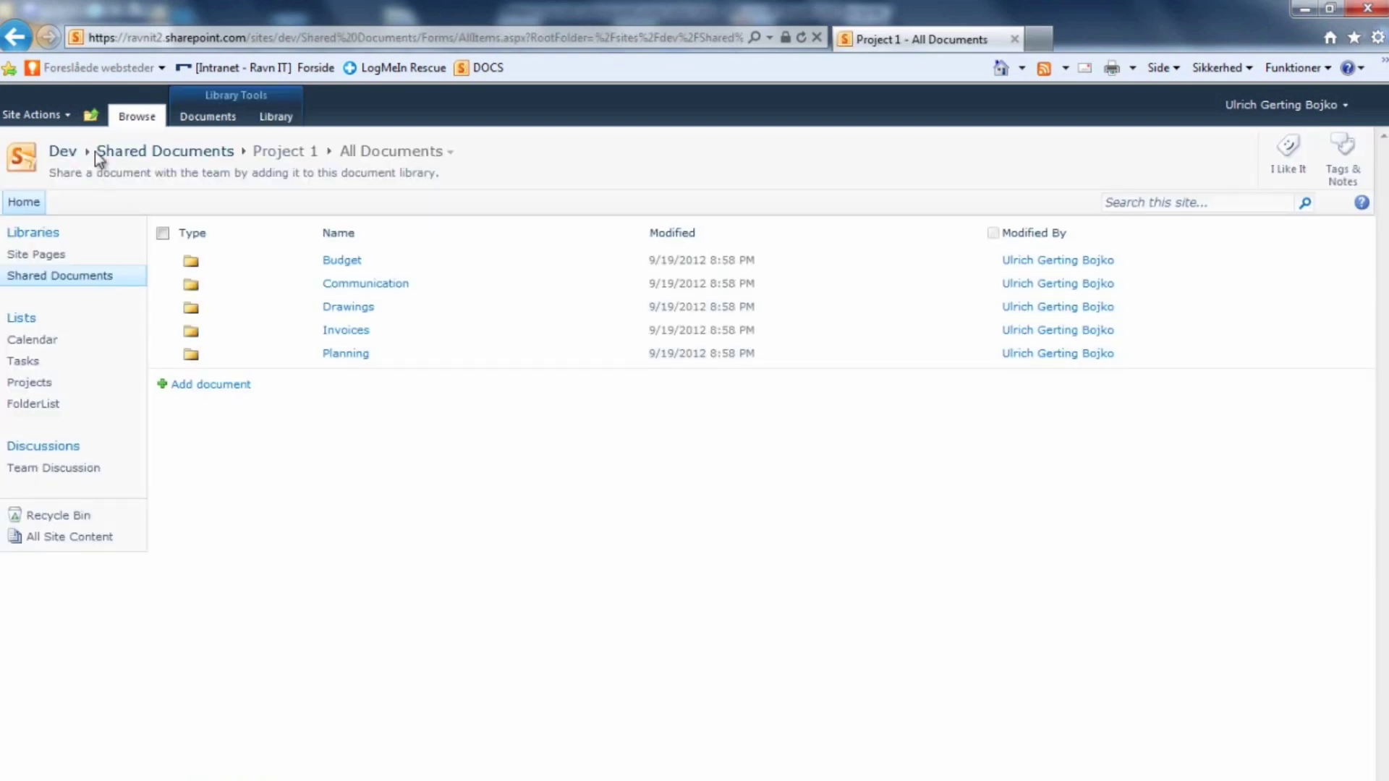
Return to the Dev home page and rename the Budget item in FolderList to Economics.
left_click(64, 153)
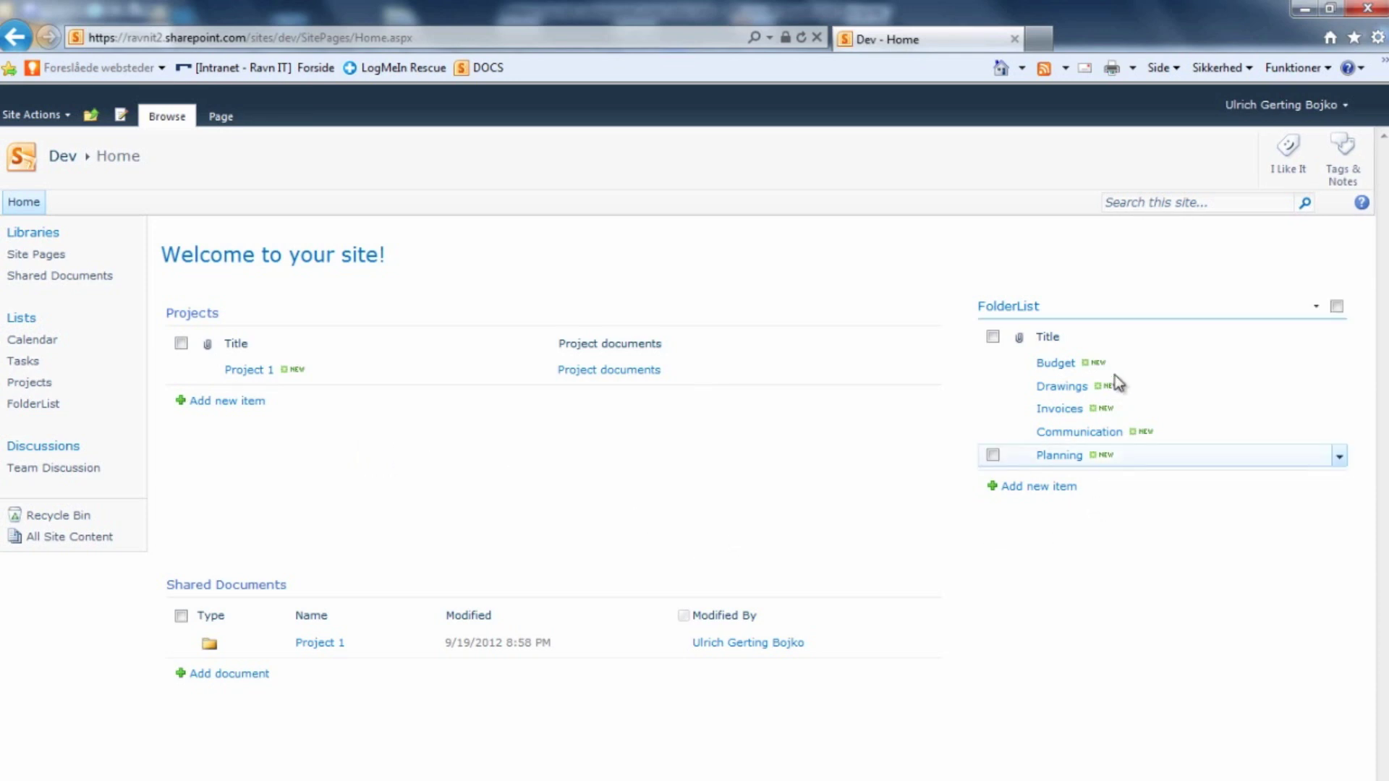
mouse_move(1122, 369)
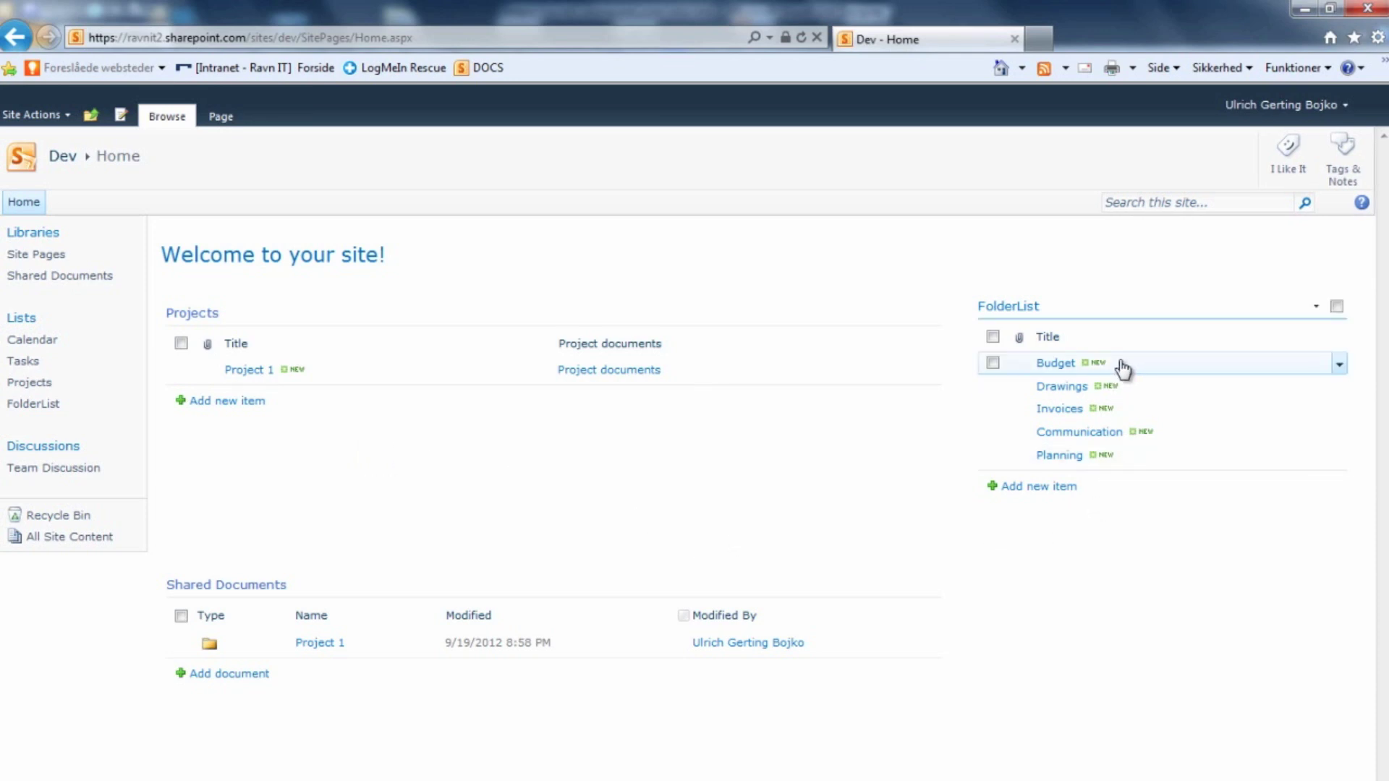
left_click(1339, 365)
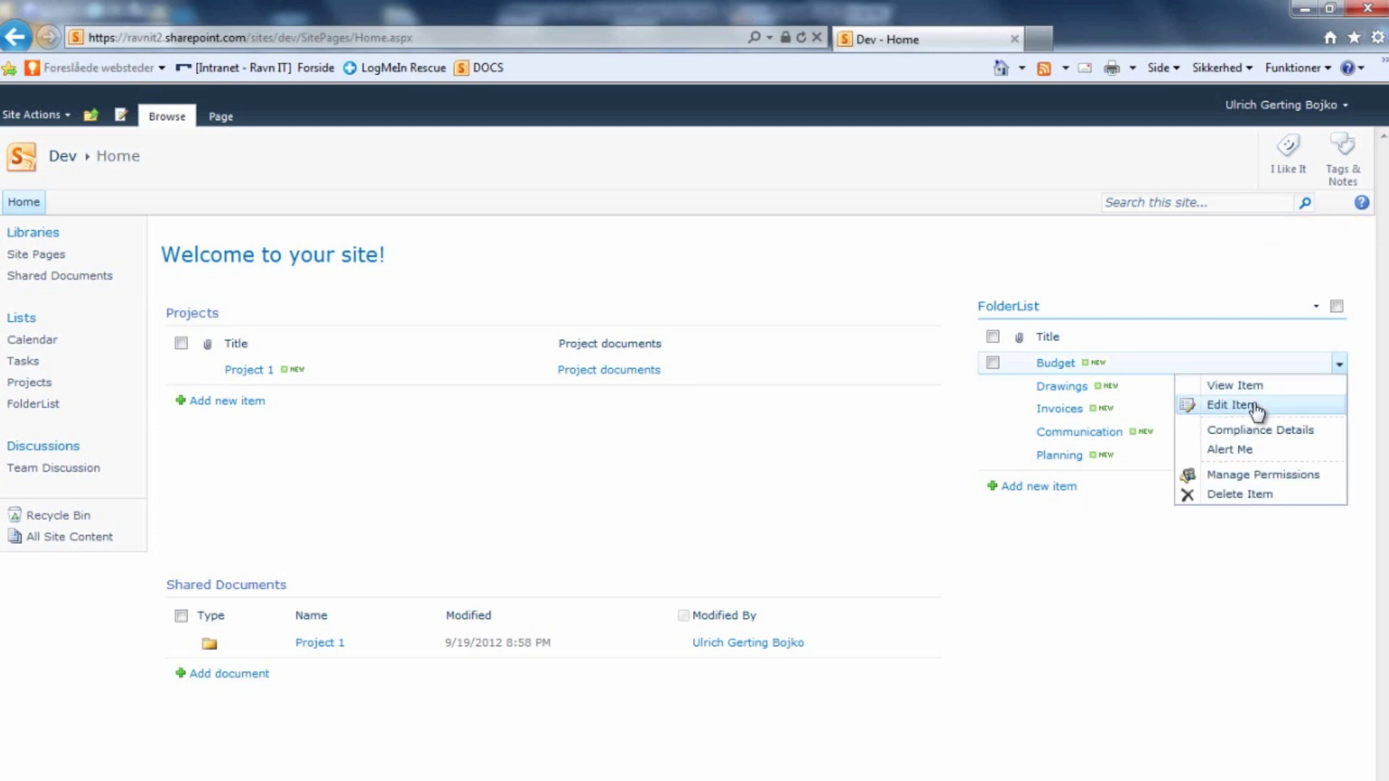
left_click(1233, 405)
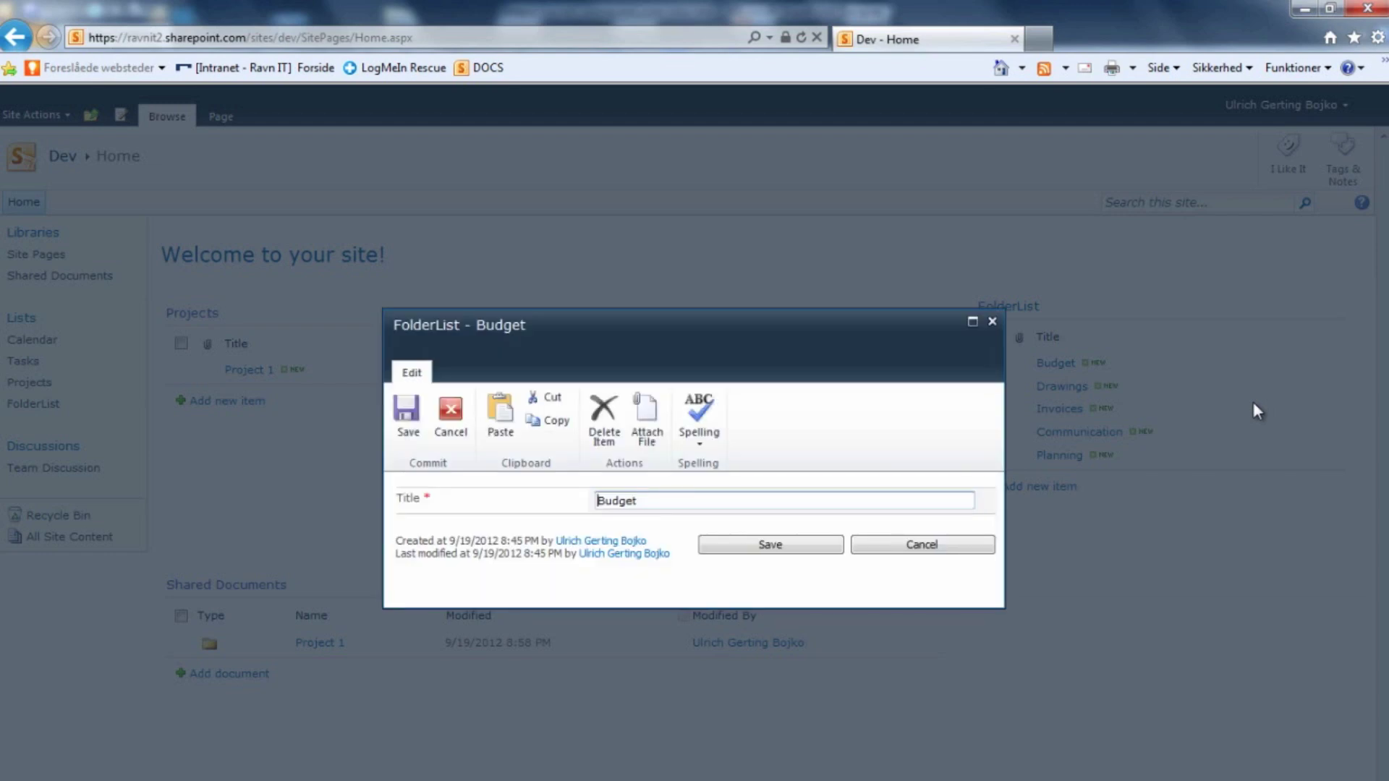
key("shift+Right")
key("shift+Right")
key("shift+Right")
key("shift+Right")
key("shift+Right")
key("shift+Right")
type("Edonomics")
left_click(802, 548)
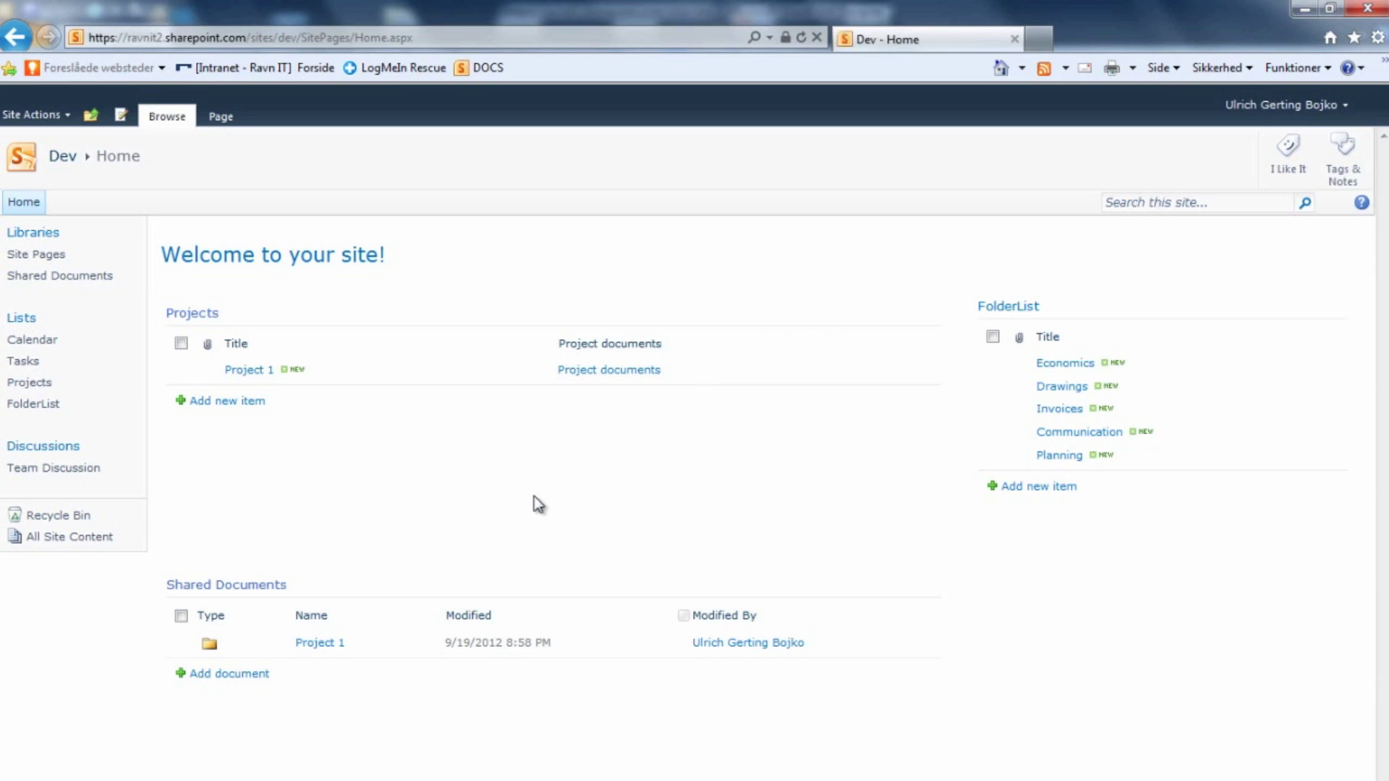
Add an item titled Project 2 to the Projects list and save it.
left_click(209, 404)
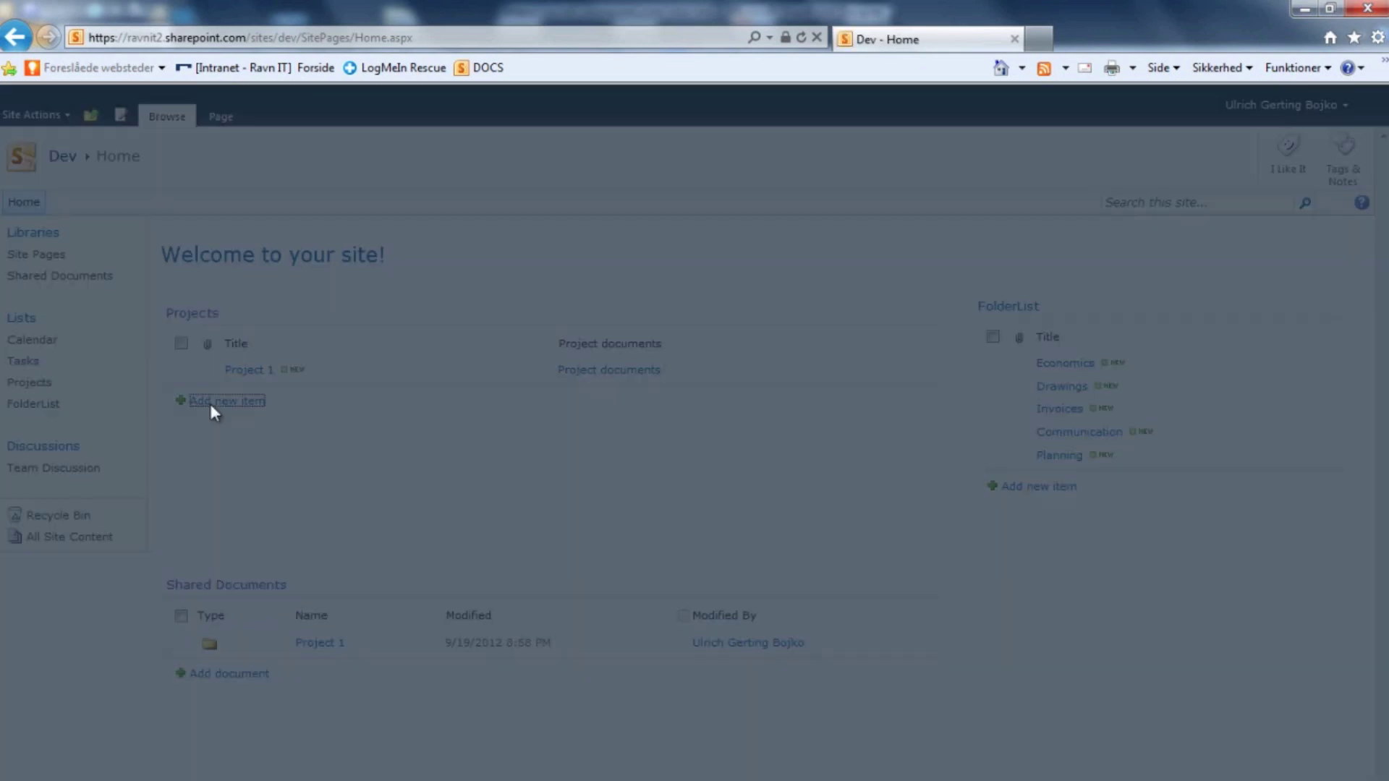
type("Proje")
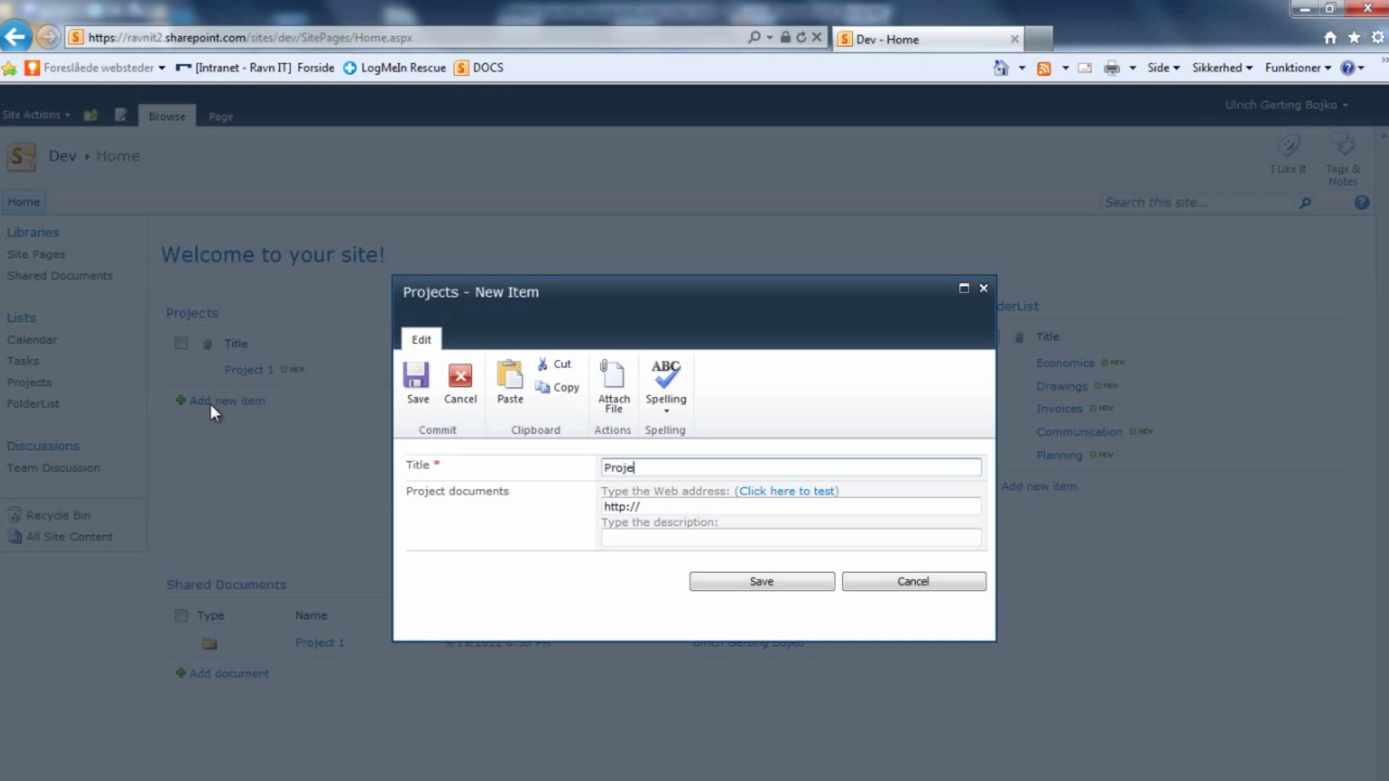
type("ct 2")
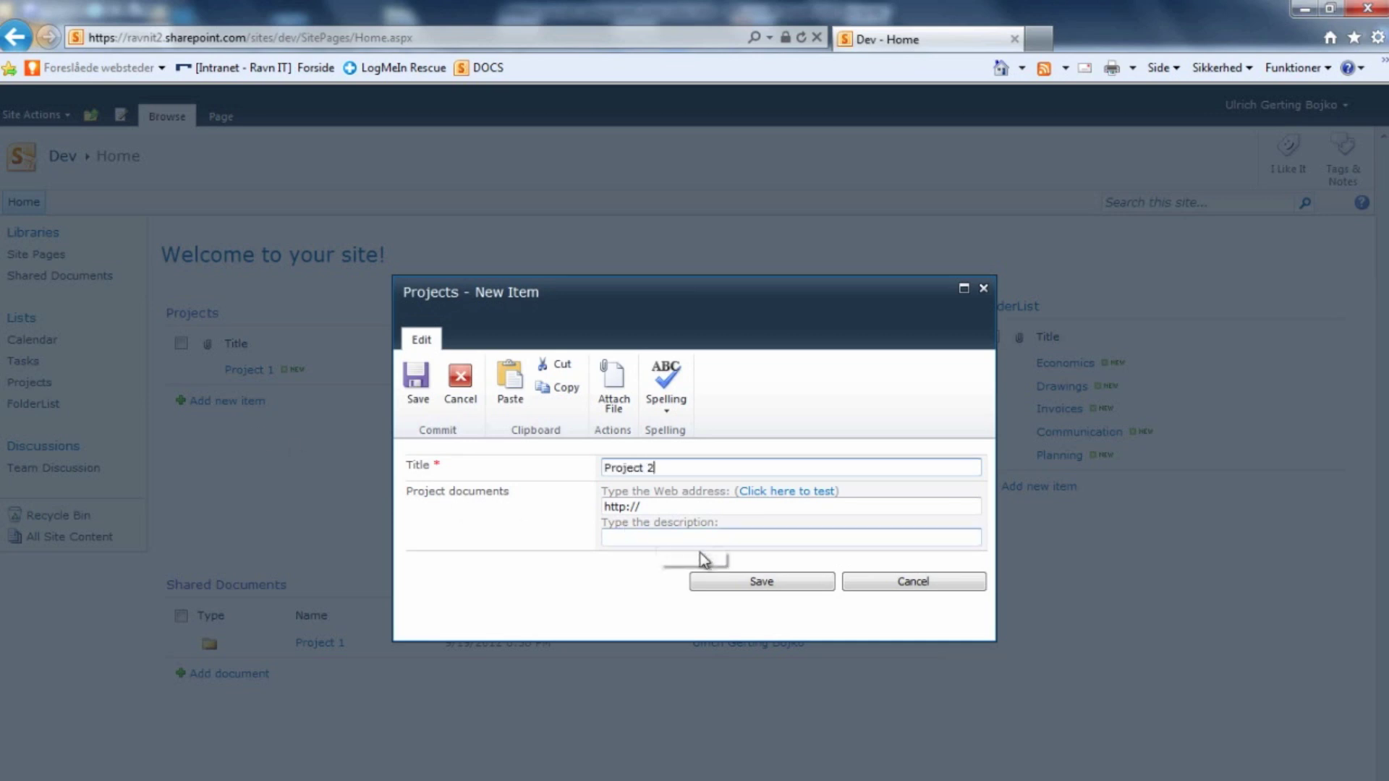
left_click(741, 589)
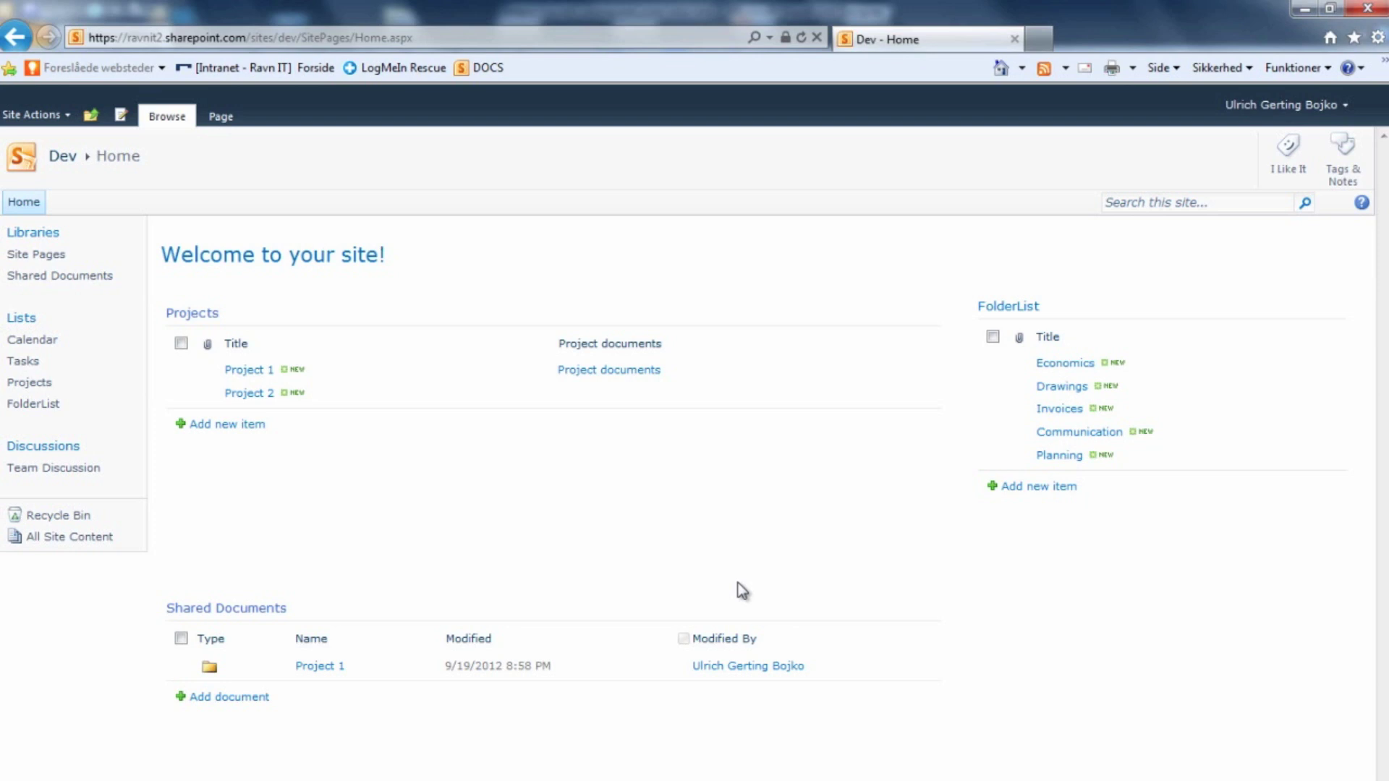
Reload the Dev home page, open the Project 2 folder in Shared Documents and select its Economics subfolder.
left_click(64, 161)
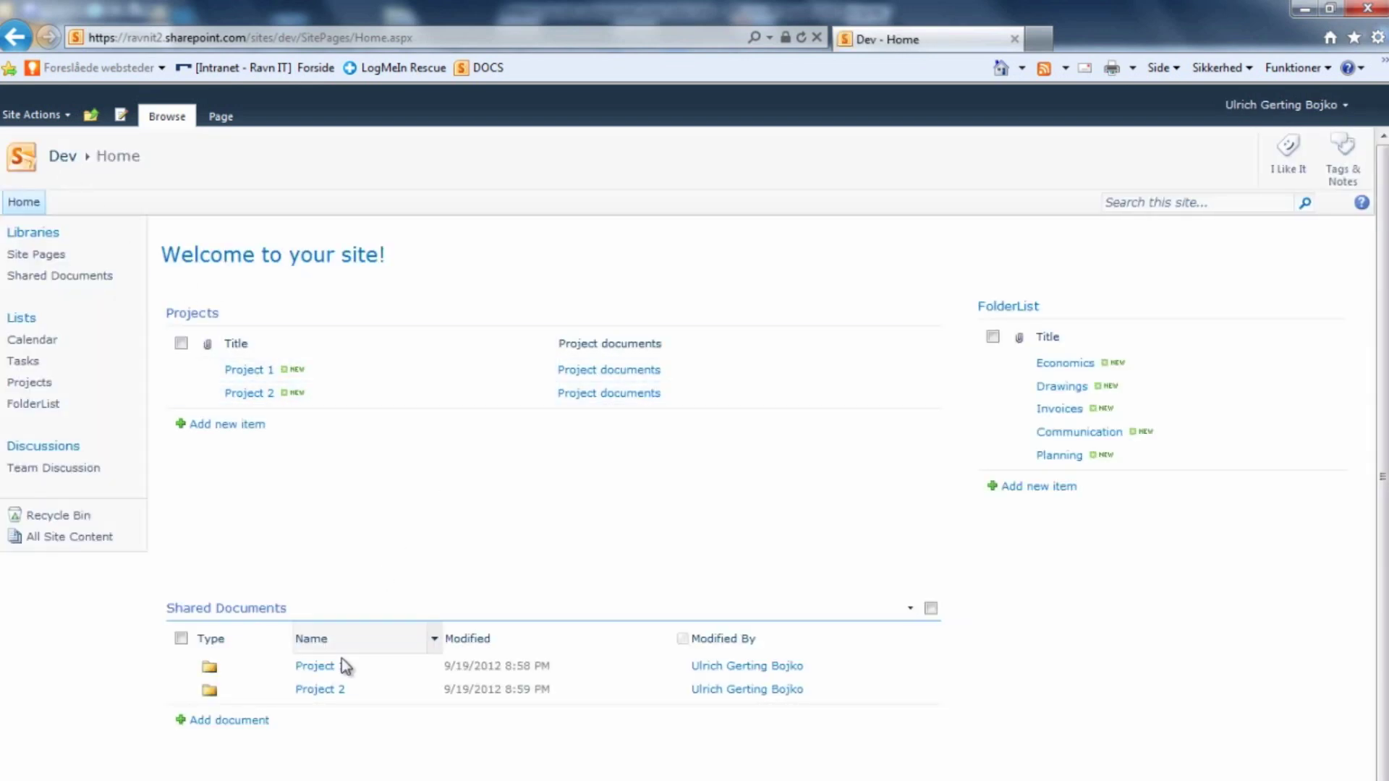
left_click(319, 691)
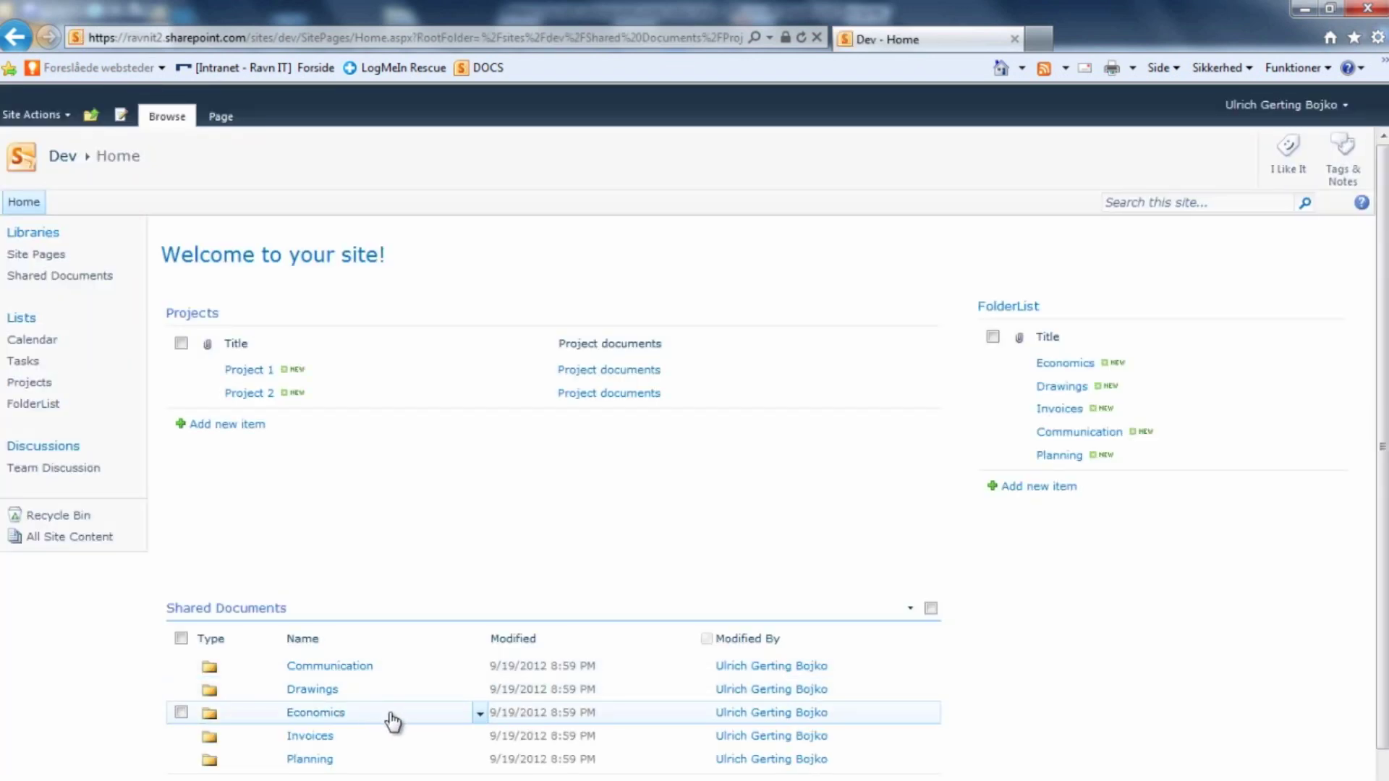
left_click(180, 712)
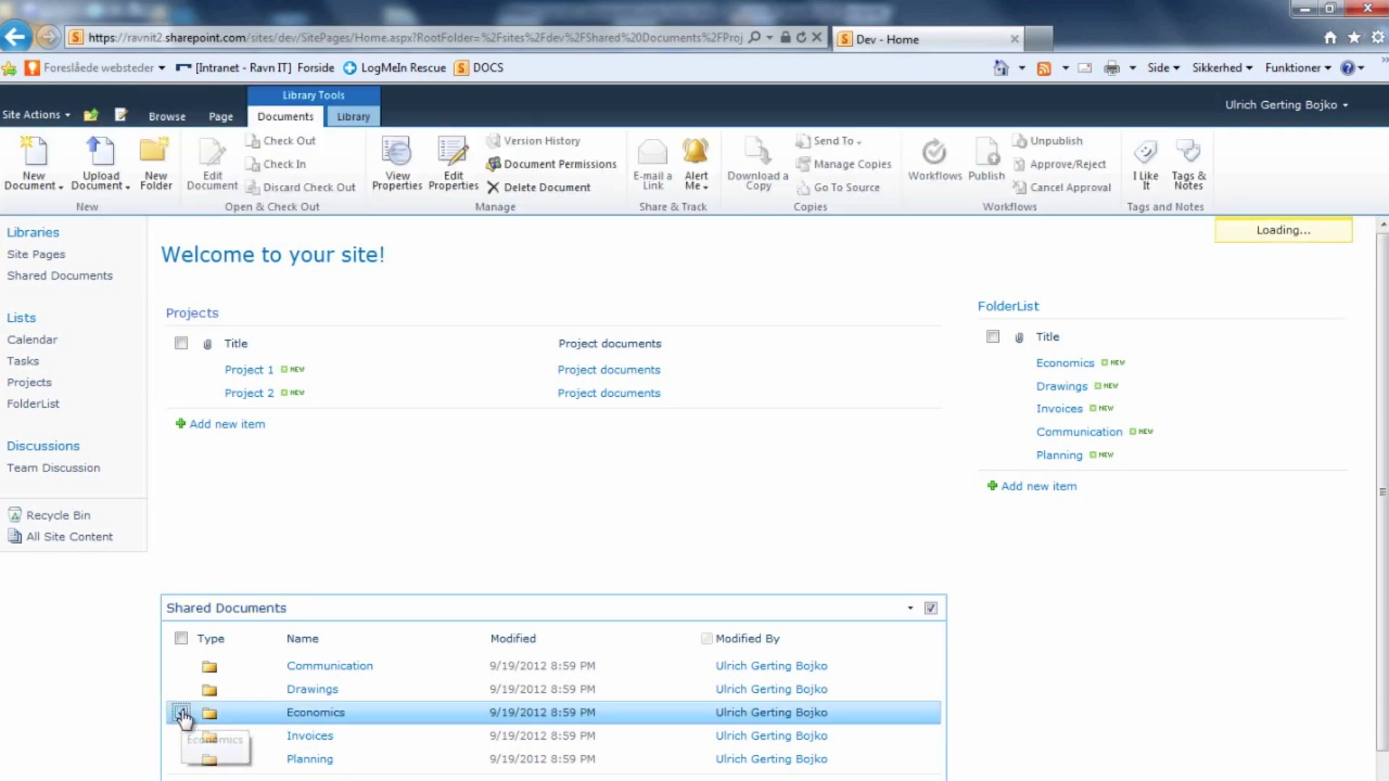